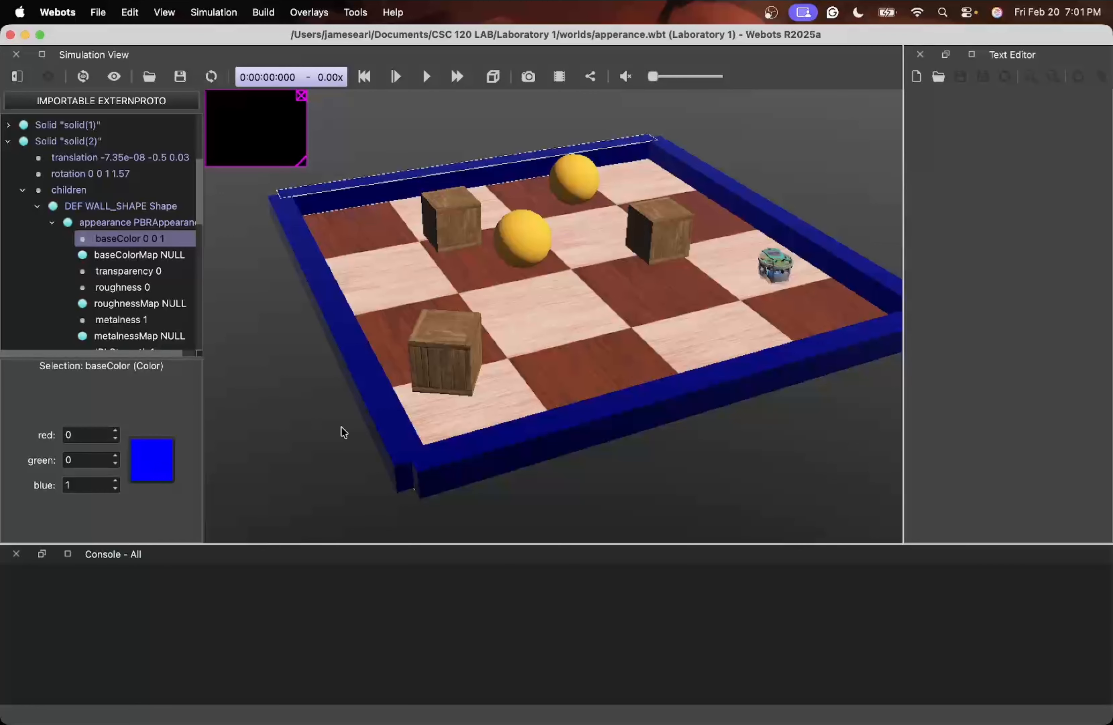
Set the metalness of the WALL_SHAPE appearance to 0
{"action": "left_click", "coordinate": [135, 322]}
{"action": "left_click", "coordinate": [109, 461]}
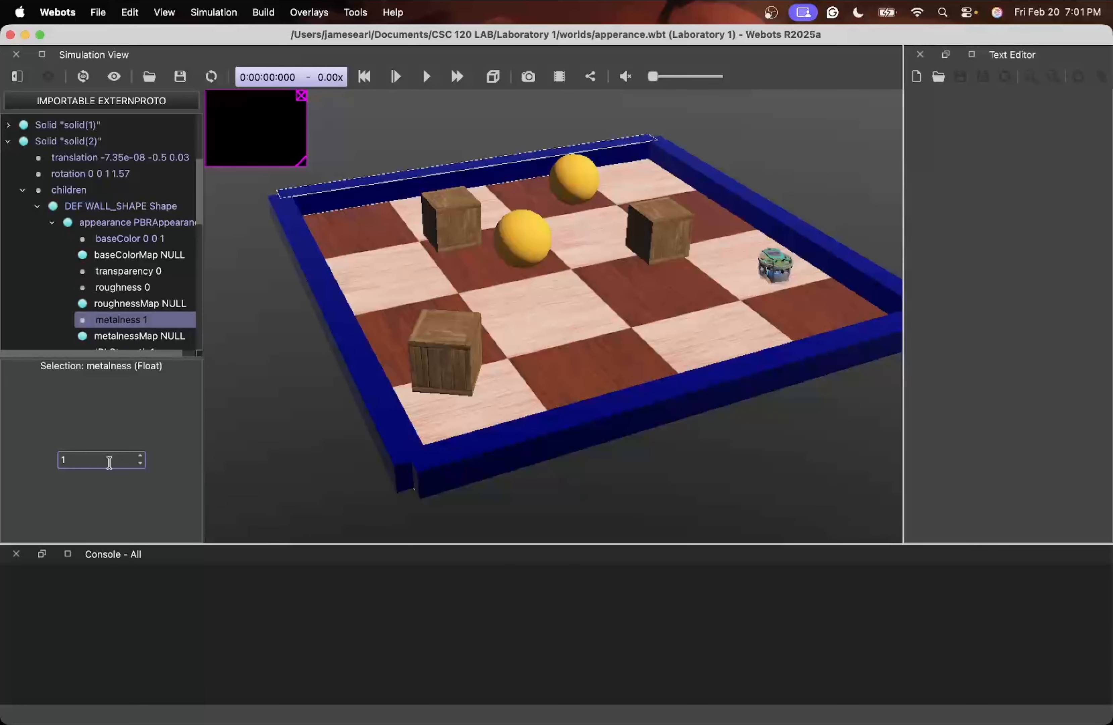
{"action": "key", "text": "BackSpace"}
{"action": "type", "text": "0"}
Set the roughness of the WALL_SHAPE appearance to 0.5
{"action": "left_click", "coordinate": [140, 289]}
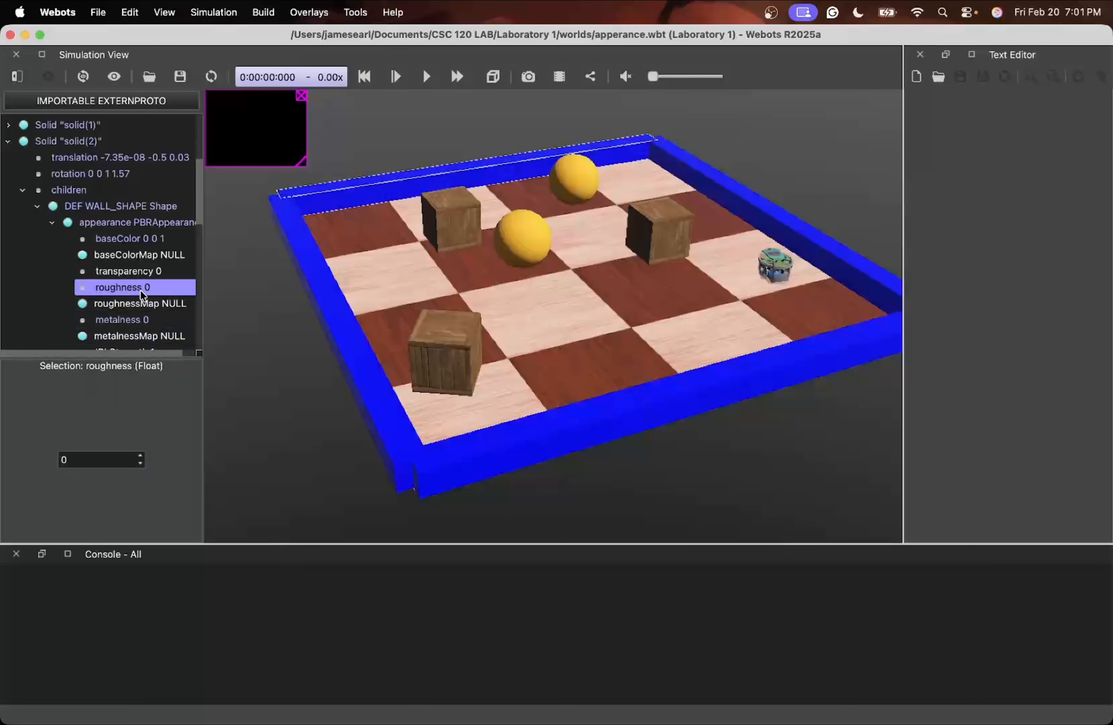
{"action": "left_click", "coordinate": [94, 460]}
{"action": "type", "text": "."}
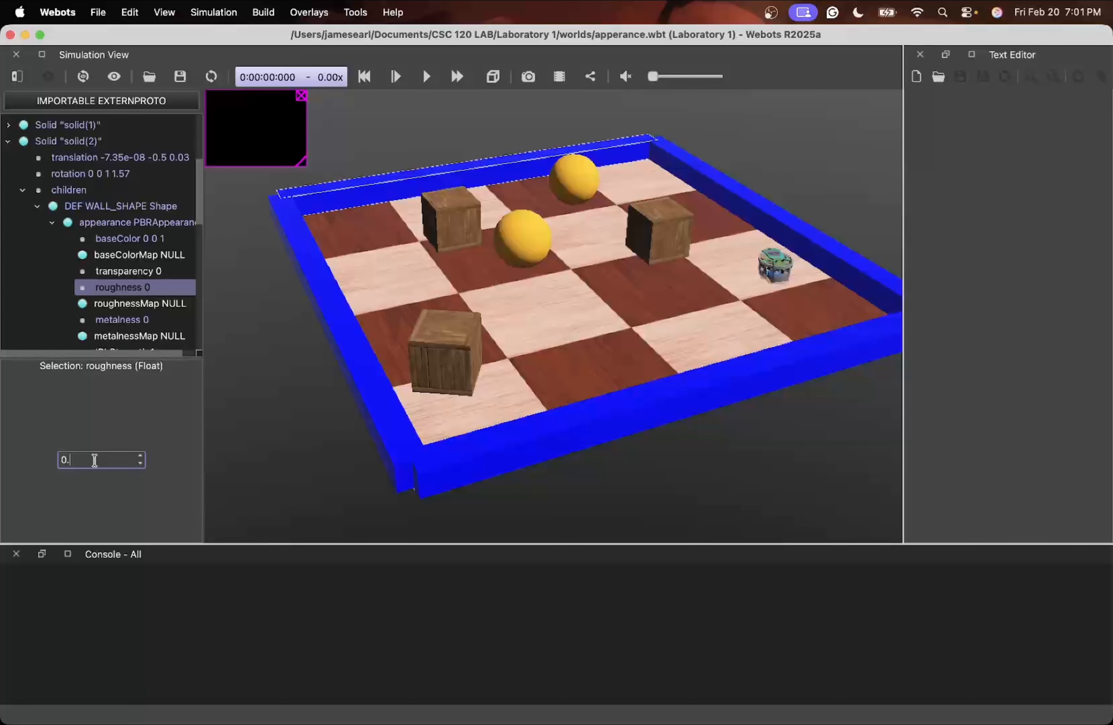
{"action": "type", "text": "4"}
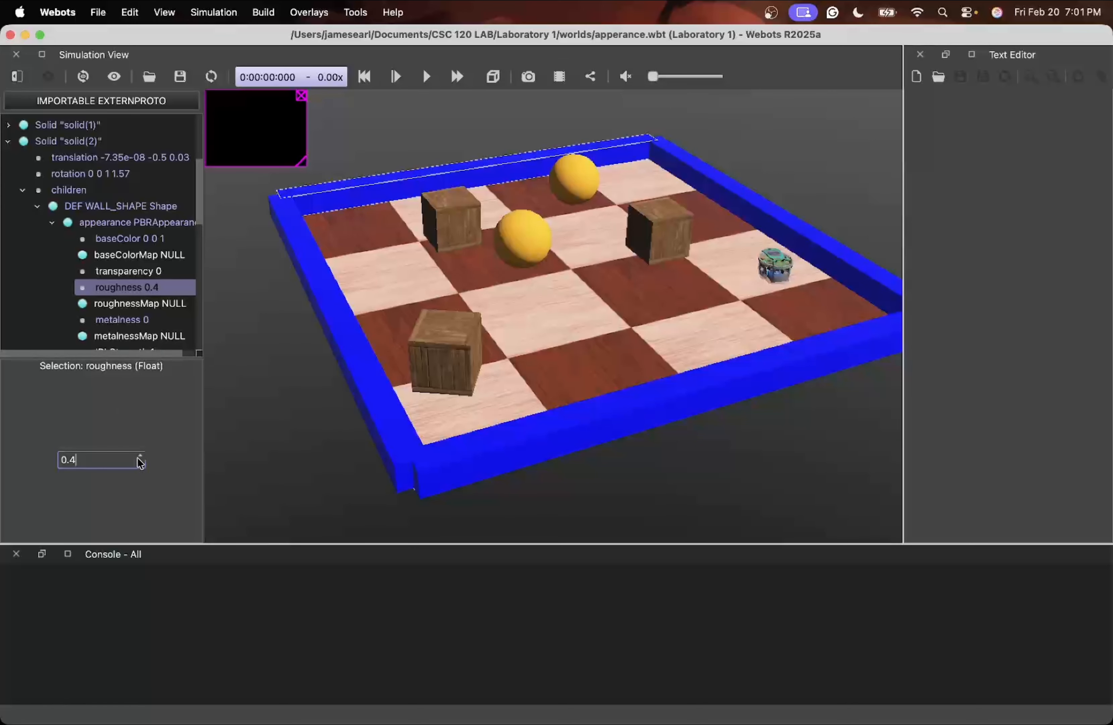
{"action": "left_click", "coordinate": [139, 455]}
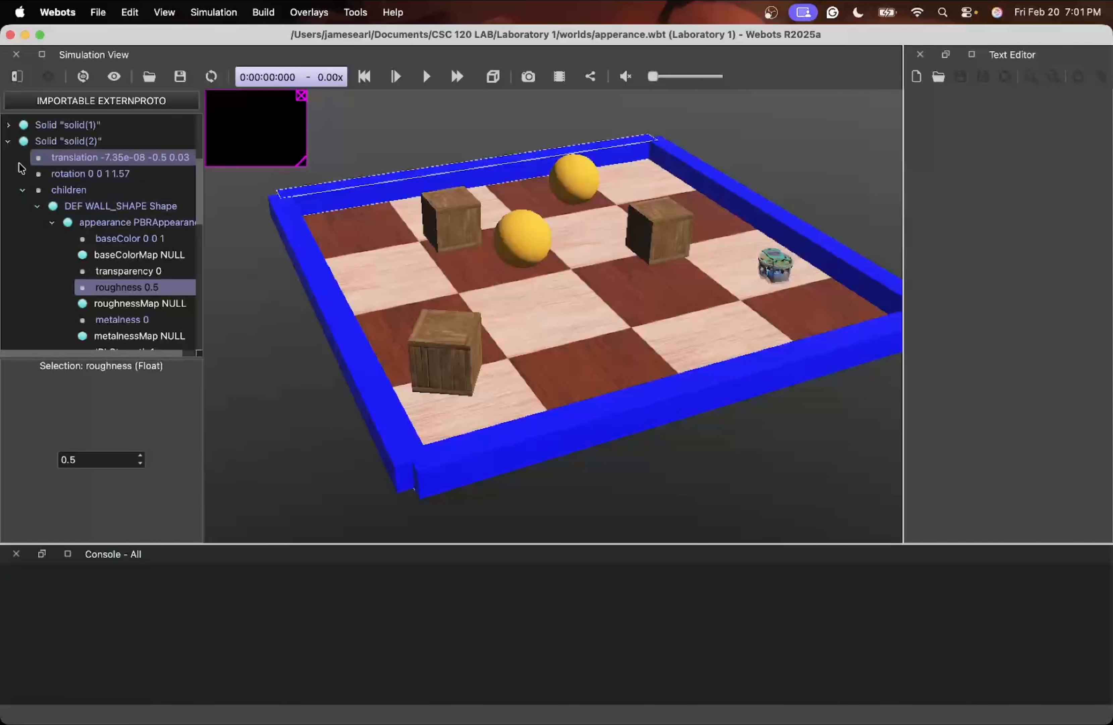
Look through the fields of the solid(1) and solid(2) nodes in the scene tree, leaving both nodes collapsed
{"action": "scroll", "coordinate": [34, 147], "scroll_direction": "up", "scroll_amount": 2}
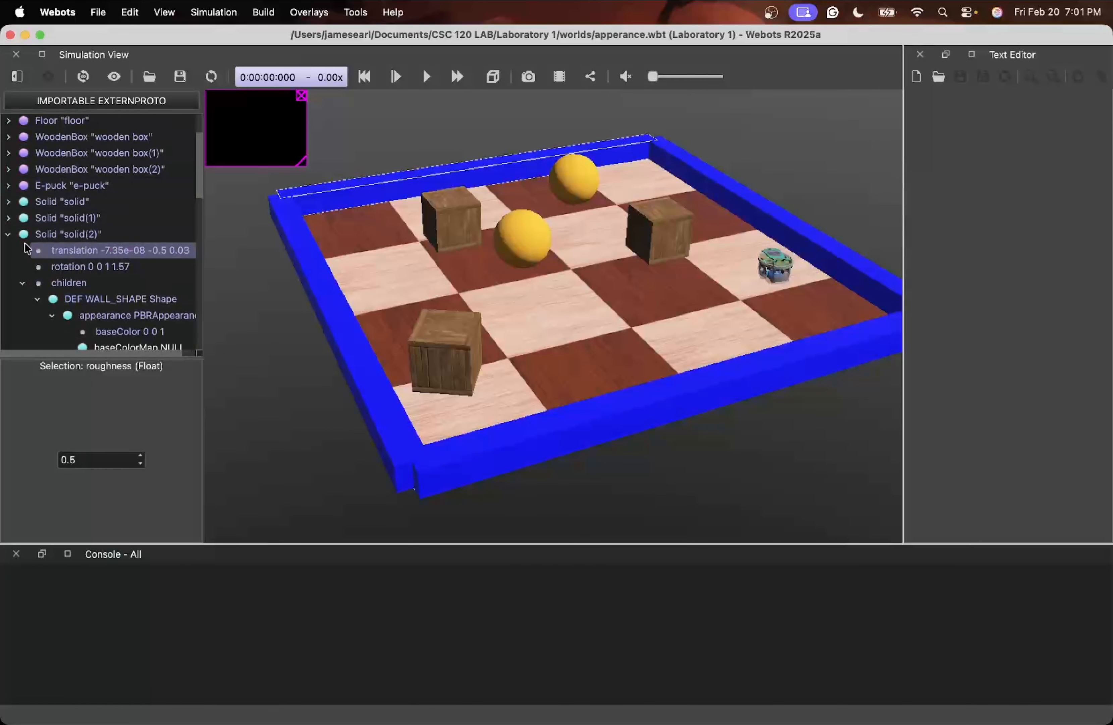
{"action": "left_click", "coordinate": [9, 235]}
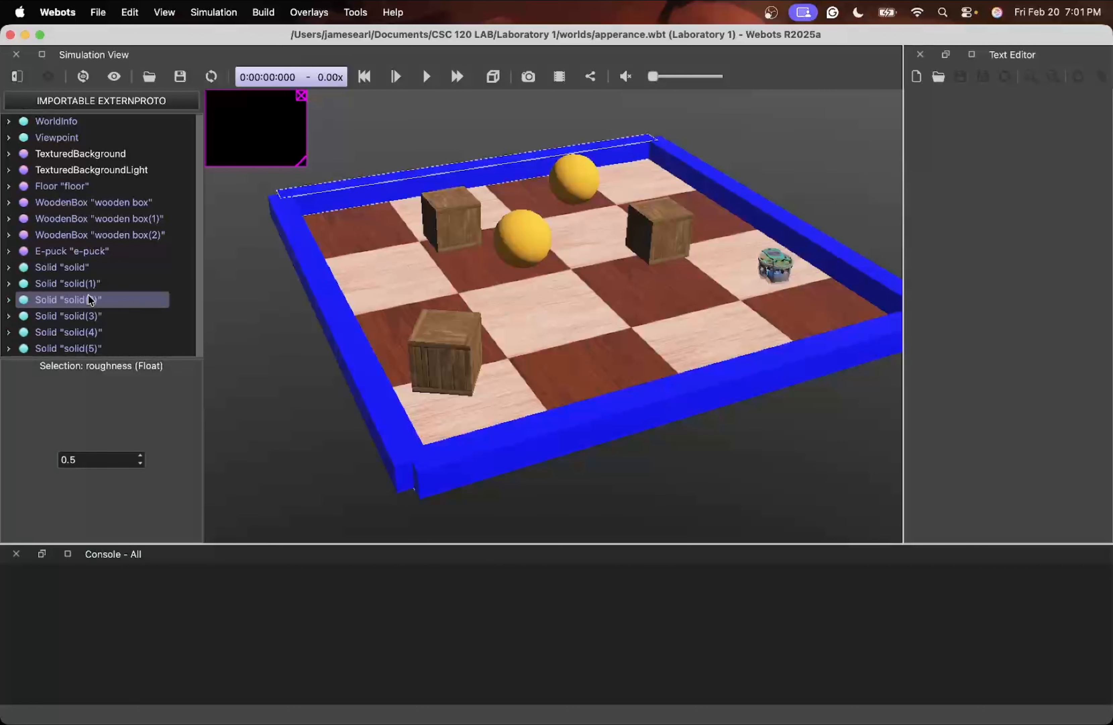
{"action": "left_click", "coordinate": [9, 283]}
{"action": "scroll", "coordinate": [99, 320], "scroll_direction": "down", "scroll_amount": 3}
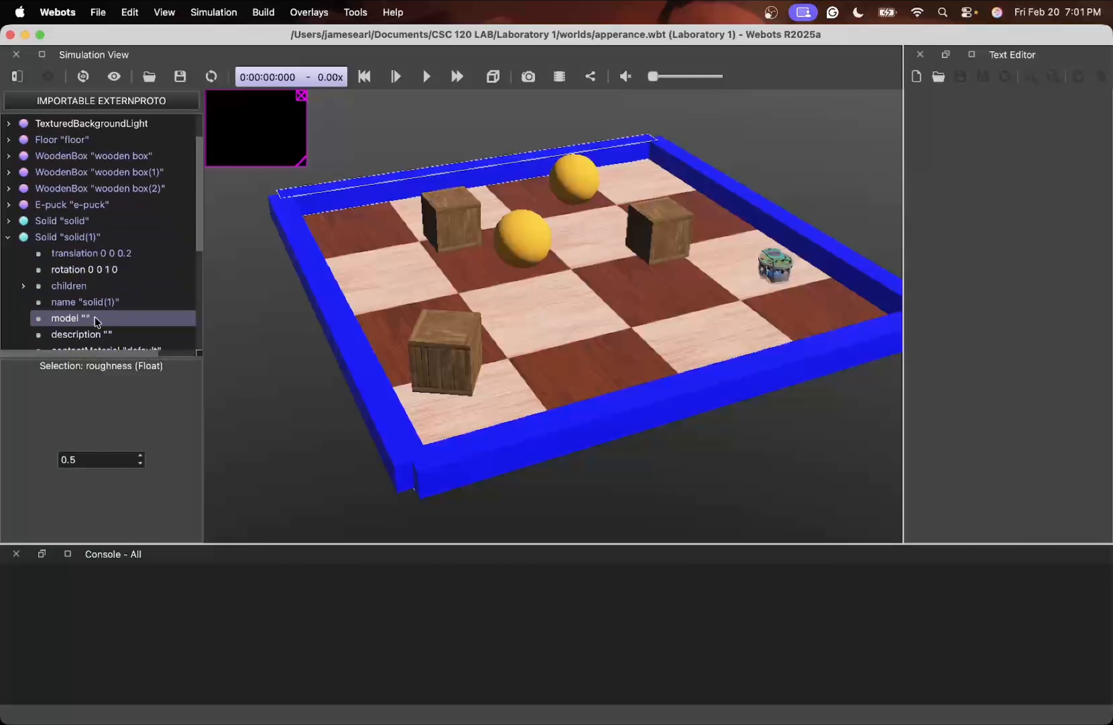
{"action": "scroll", "coordinate": [86, 322], "scroll_direction": "down", "scroll_amount": 6}
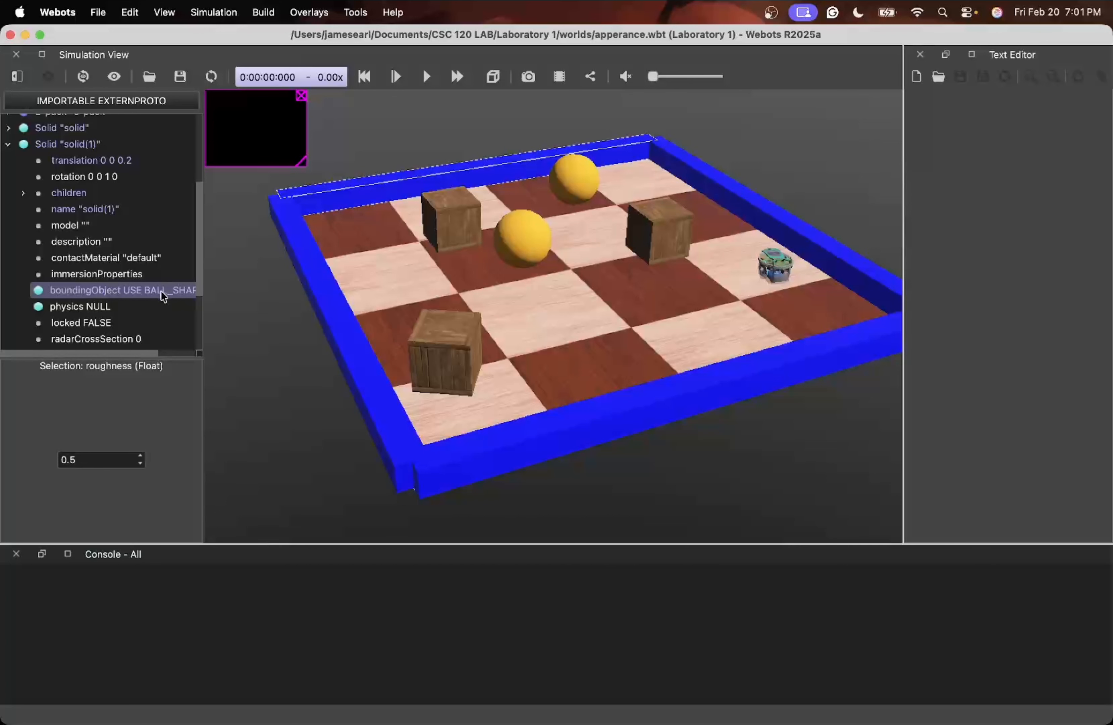
{"action": "left_click", "coordinate": [8, 145]}
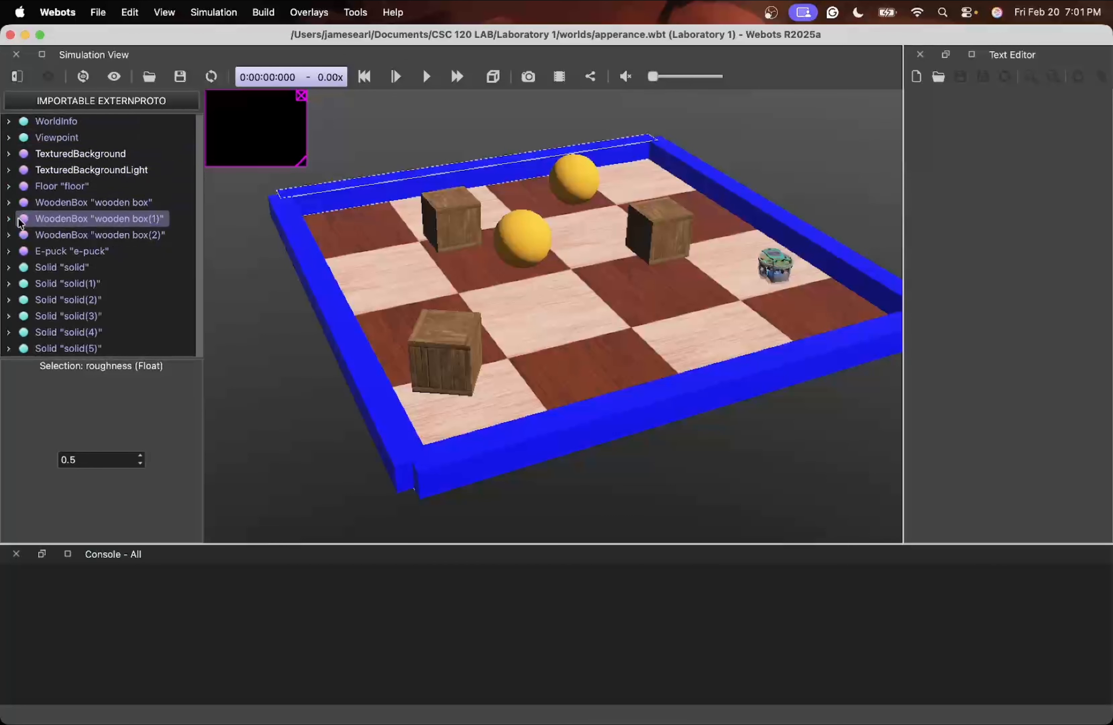
{"action": "left_click", "coordinate": [9, 301]}
{"action": "scroll", "coordinate": [128, 319], "scroll_direction": "down", "scroll_amount": 6}
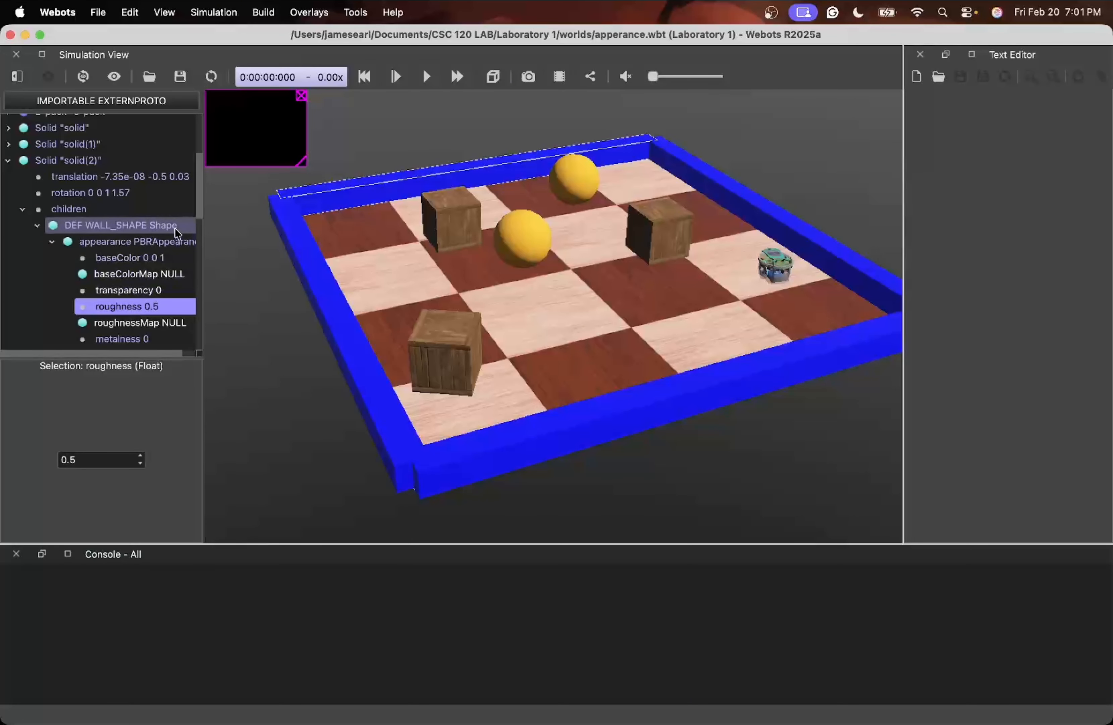
{"action": "left_click", "coordinate": [8, 161]}
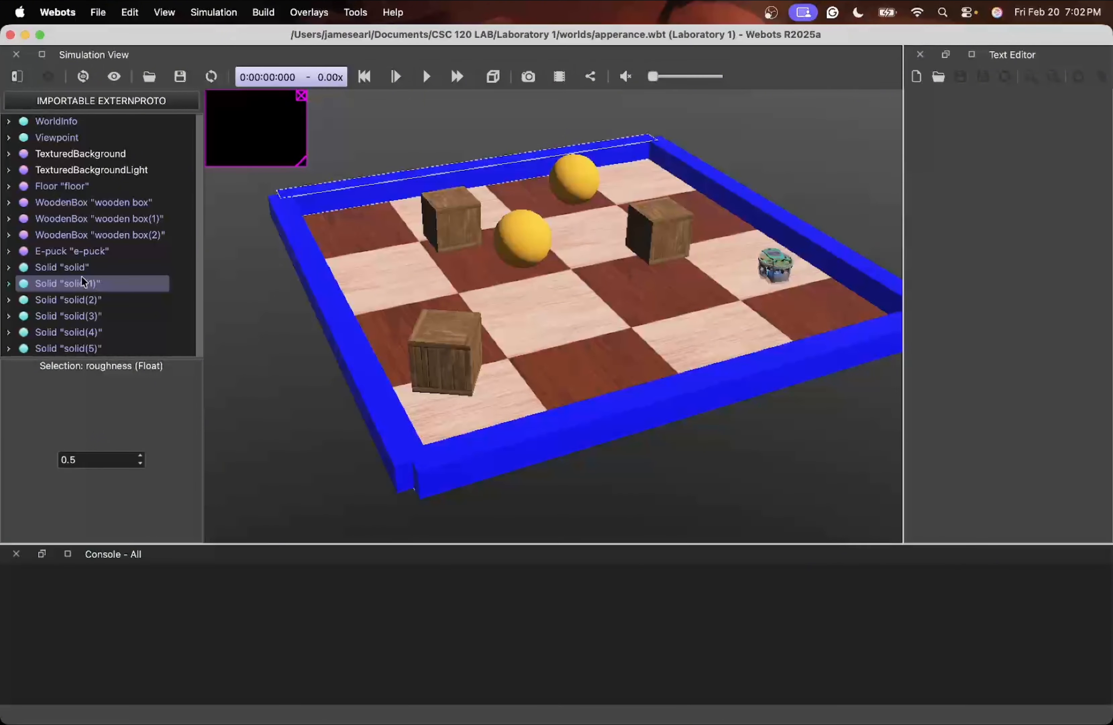
Expand the Solid "solid" node down to its BALL_SHAPE_LEVEL shape's PBRAppearance and examine the appearance fields, including baseColor
{"action": "left_click", "coordinate": [8, 267]}
{"action": "left_click", "coordinate": [68, 270]}
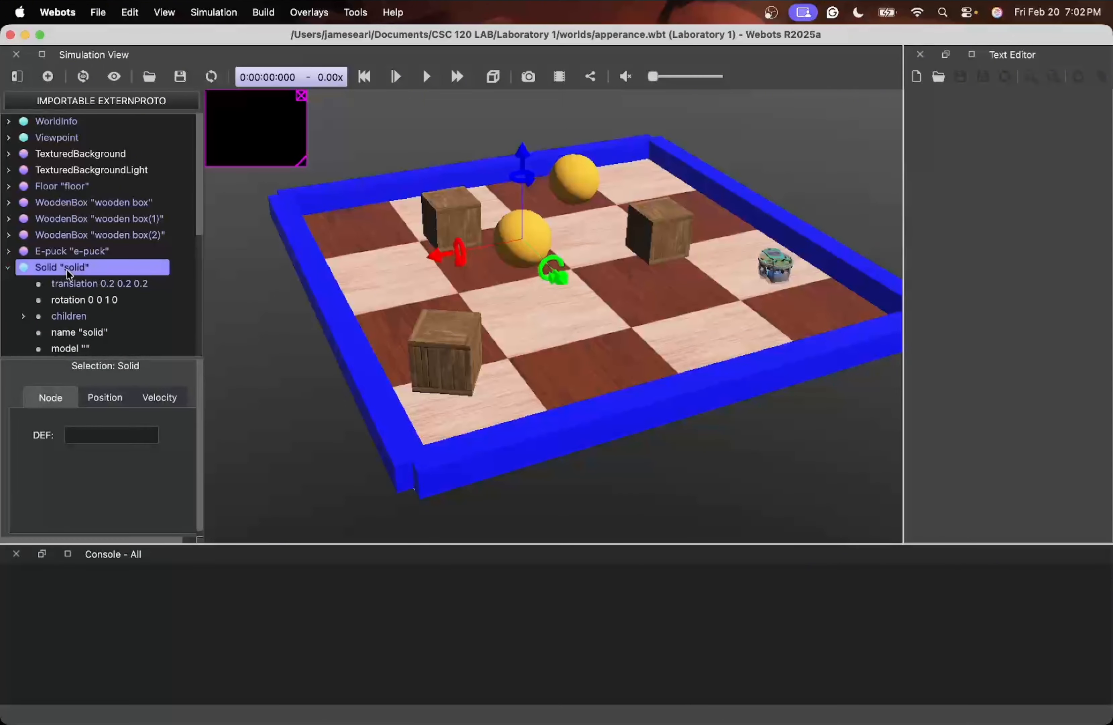
{"action": "left_click_drag", "start_coordinate": [469, 309], "coordinate": [565, 297]}
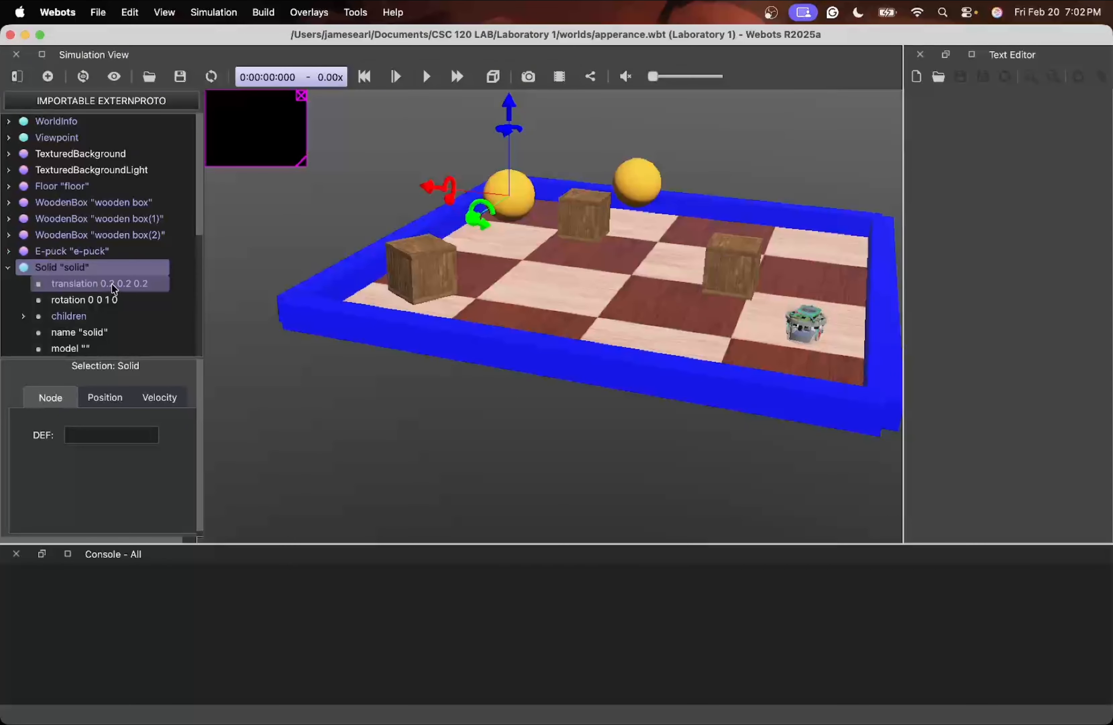
{"action": "scroll", "coordinate": [139, 301], "scroll_direction": "down", "scroll_amount": 4}
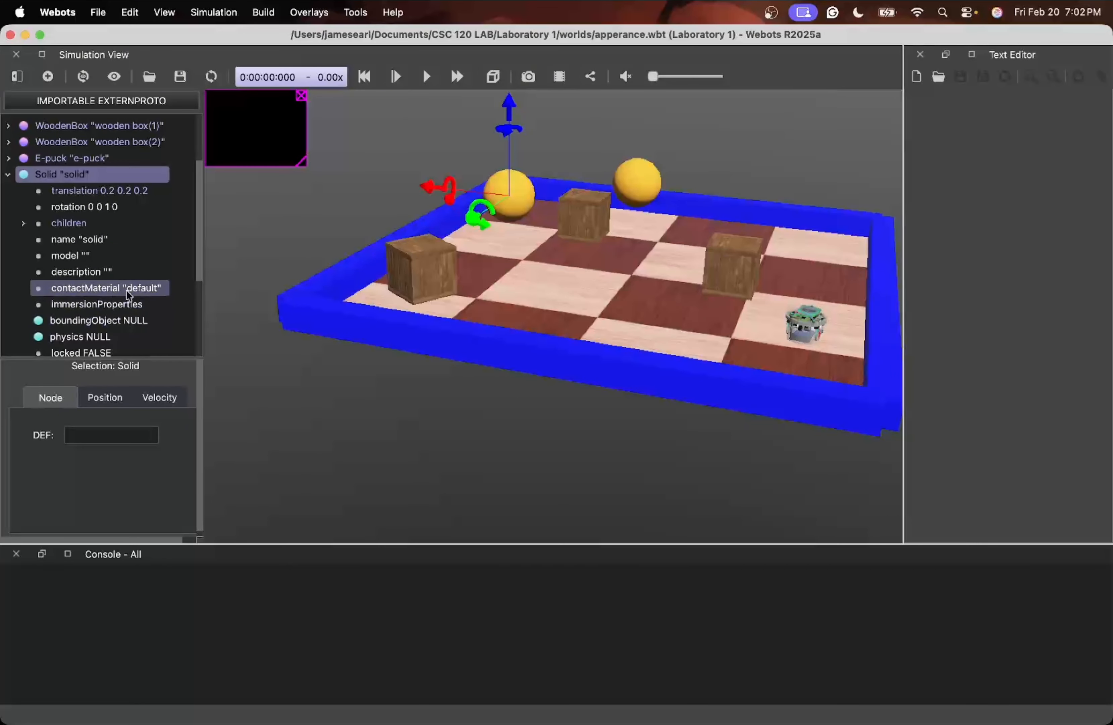
{"action": "left_click", "coordinate": [23, 223]}
{"action": "left_click", "coordinate": [155, 240]}
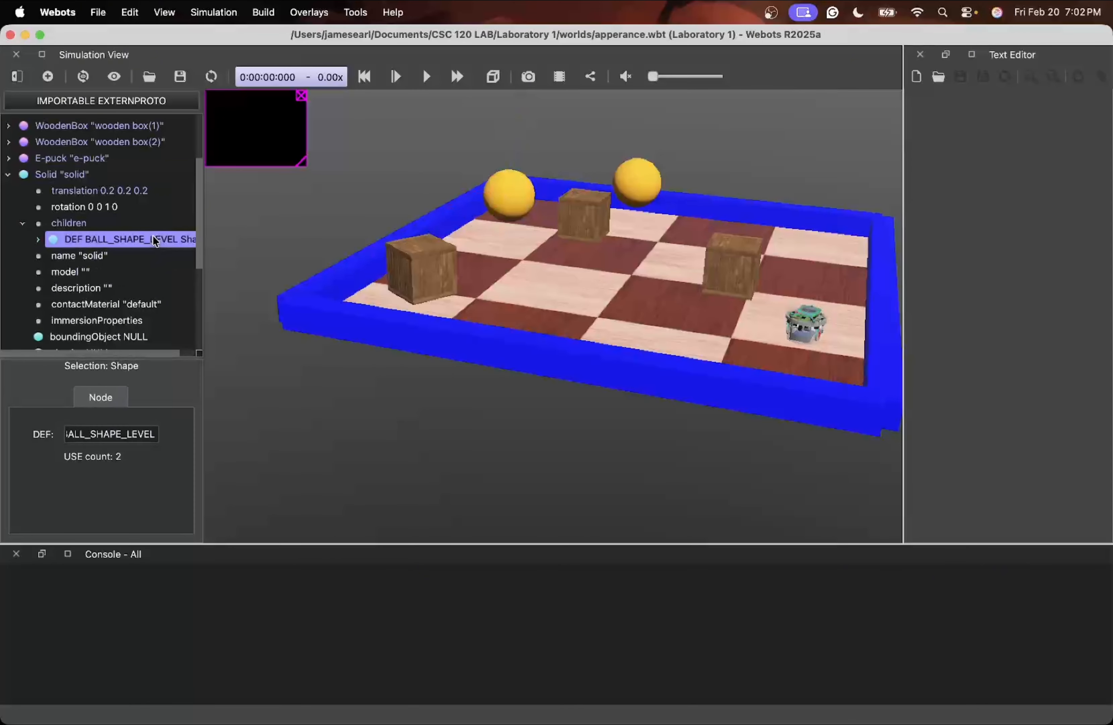
{"action": "left_click", "coordinate": [37, 239]}
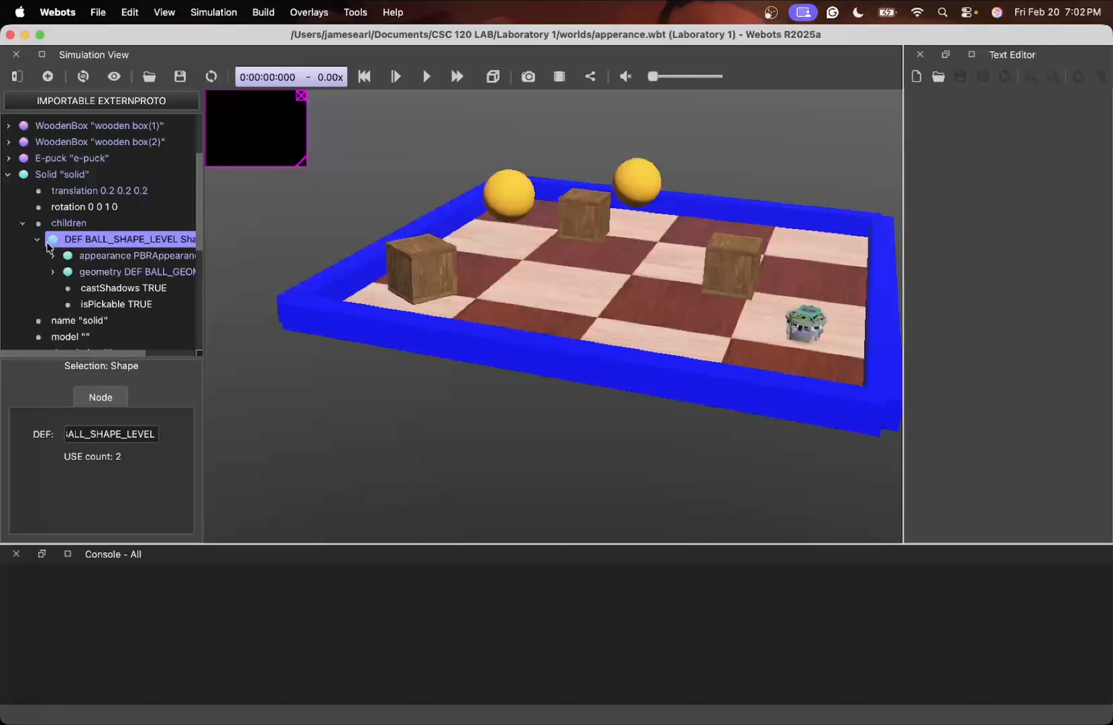
{"action": "double_click", "coordinate": [131, 260]}
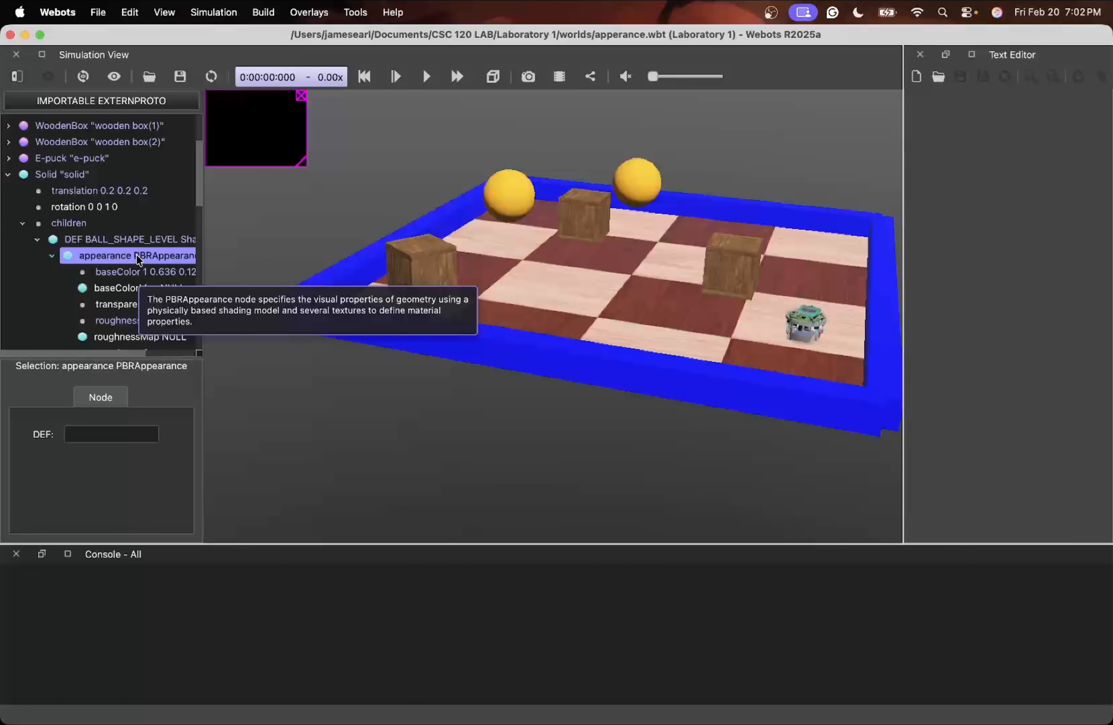
{"action": "scroll", "coordinate": [147, 325], "scroll_direction": "down", "scroll_amount": 5}
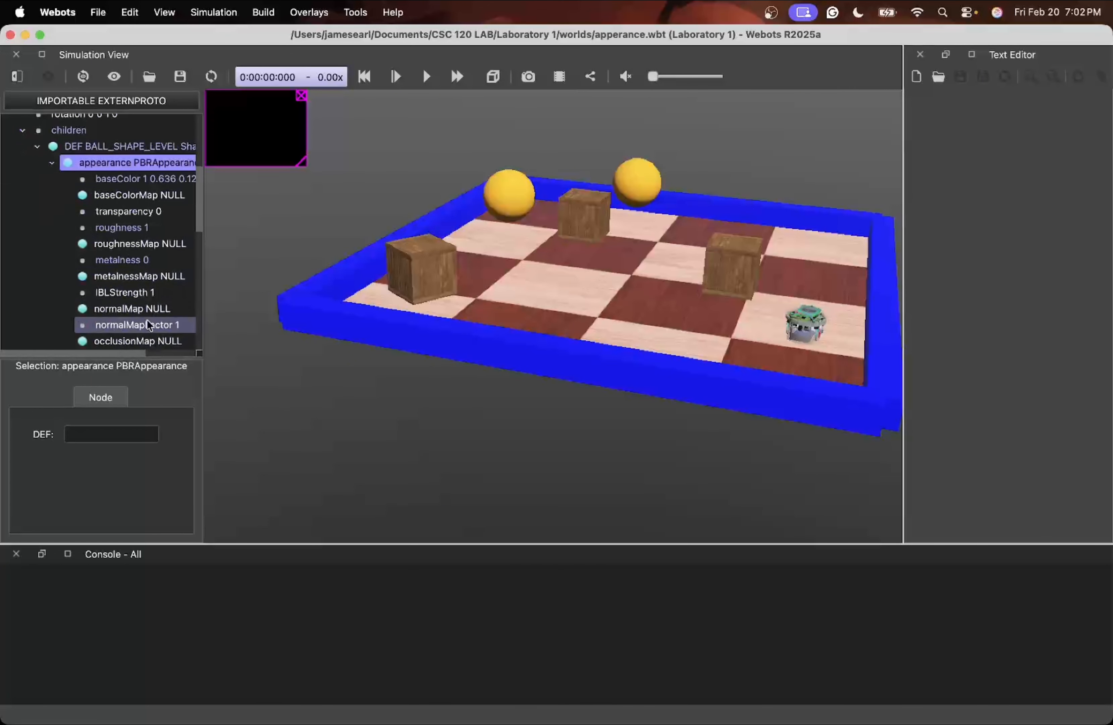
{"action": "left_click", "coordinate": [119, 181]}
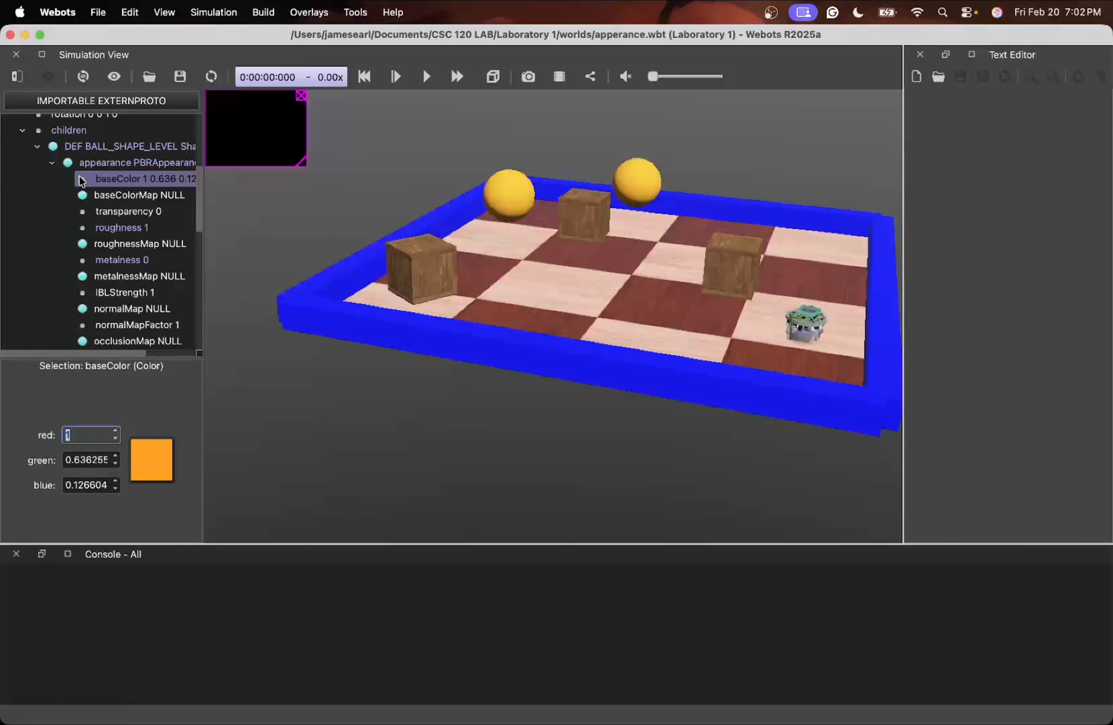
Delete the PBRAppearance node from the BALL_SHAPE_LEVEL shape
{"action": "left_click", "coordinate": [90, 165]}
{"action": "right_click", "coordinate": [91, 167]}
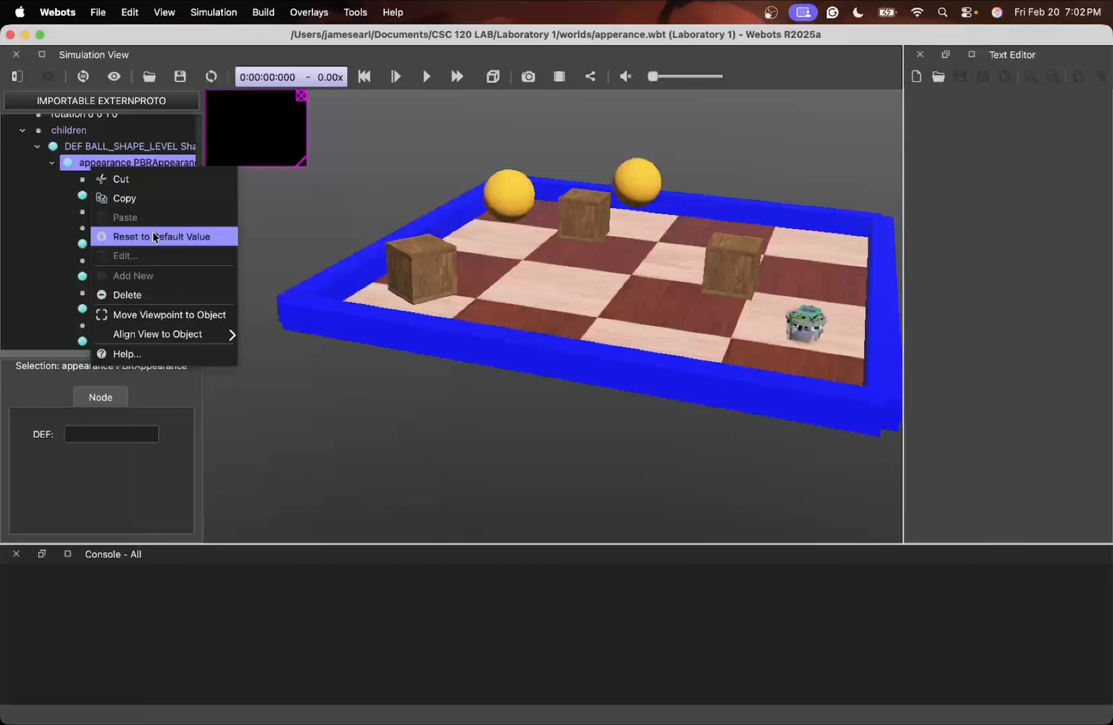
{"action": "left_click", "coordinate": [146, 296]}
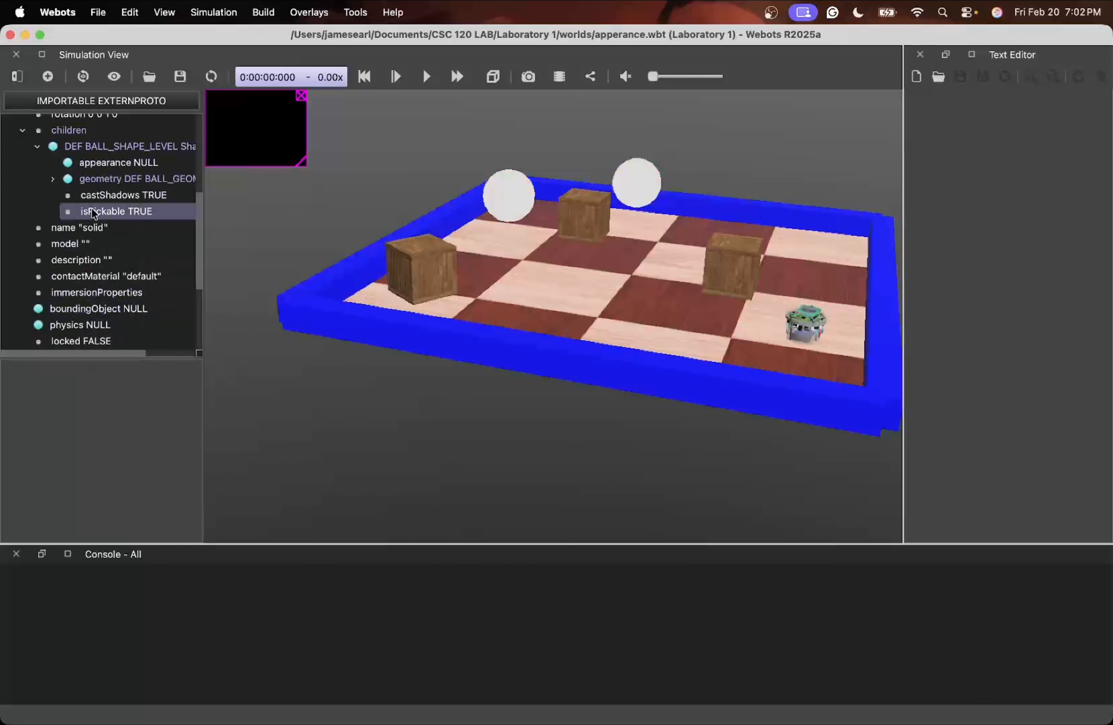
Add the OldSteel PROTO appearance from the Webots Projects nodes to the BALL_SHAPE_LEVEL shape's empty appearance field
{"action": "scroll", "coordinate": [98, 181], "scroll_direction": "up", "scroll_amount": 1}
{"action": "double_click", "coordinate": [128, 209]}
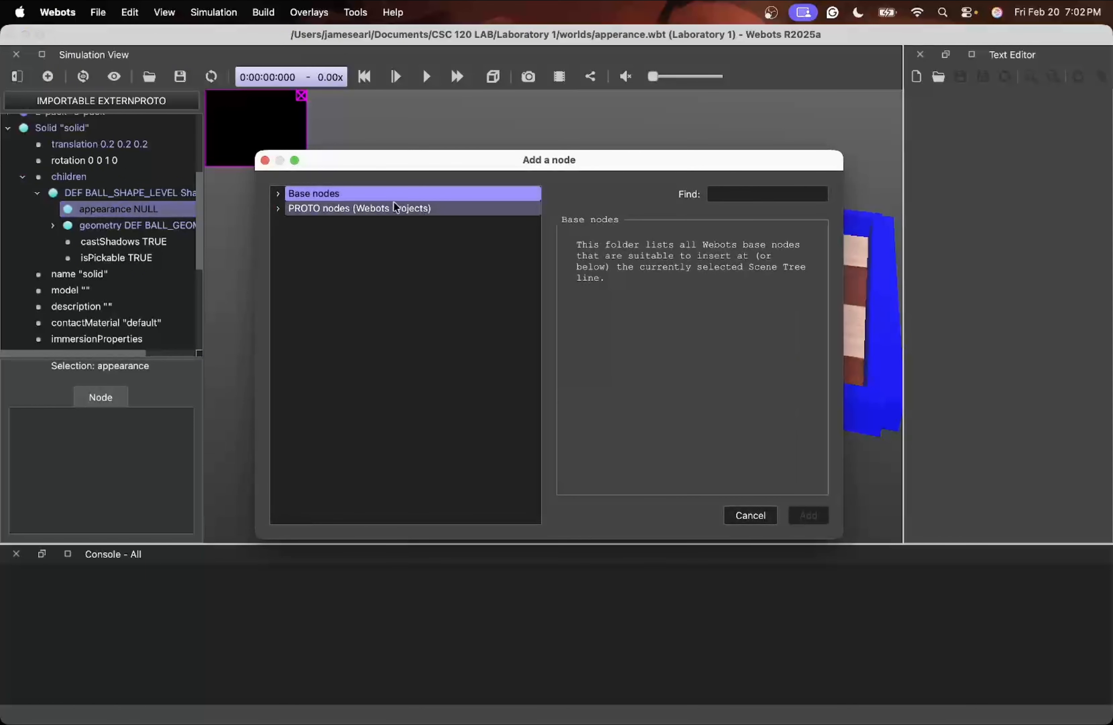
{"action": "left_click", "coordinate": [279, 208]}
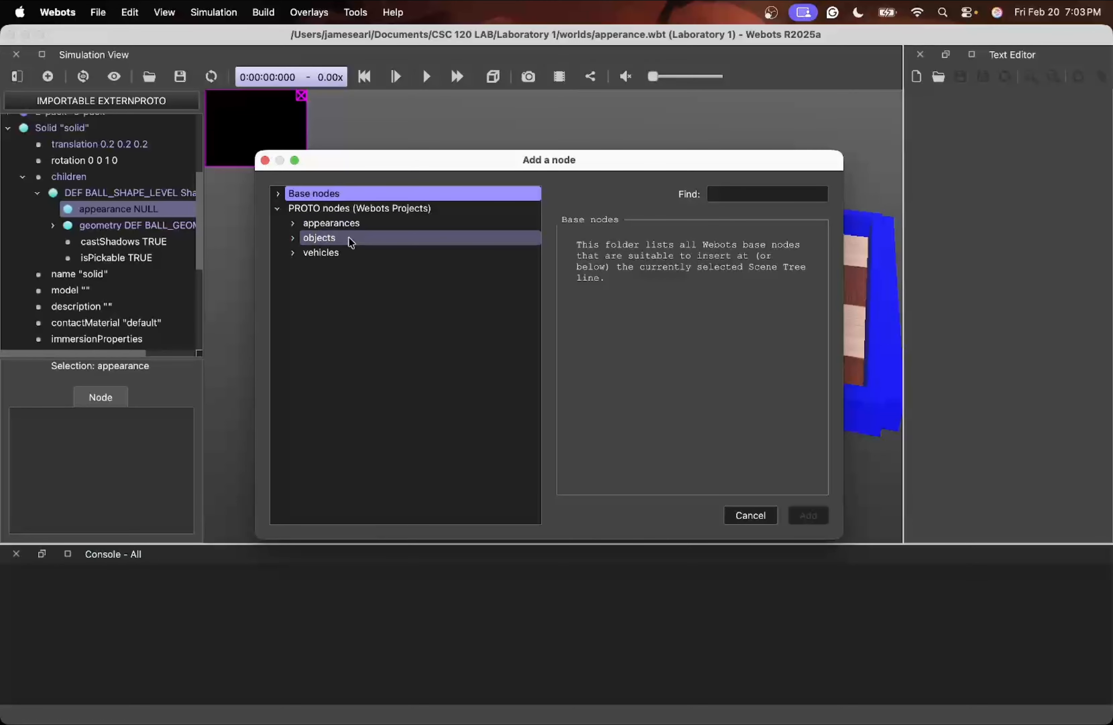
{"action": "left_click", "coordinate": [294, 226]}
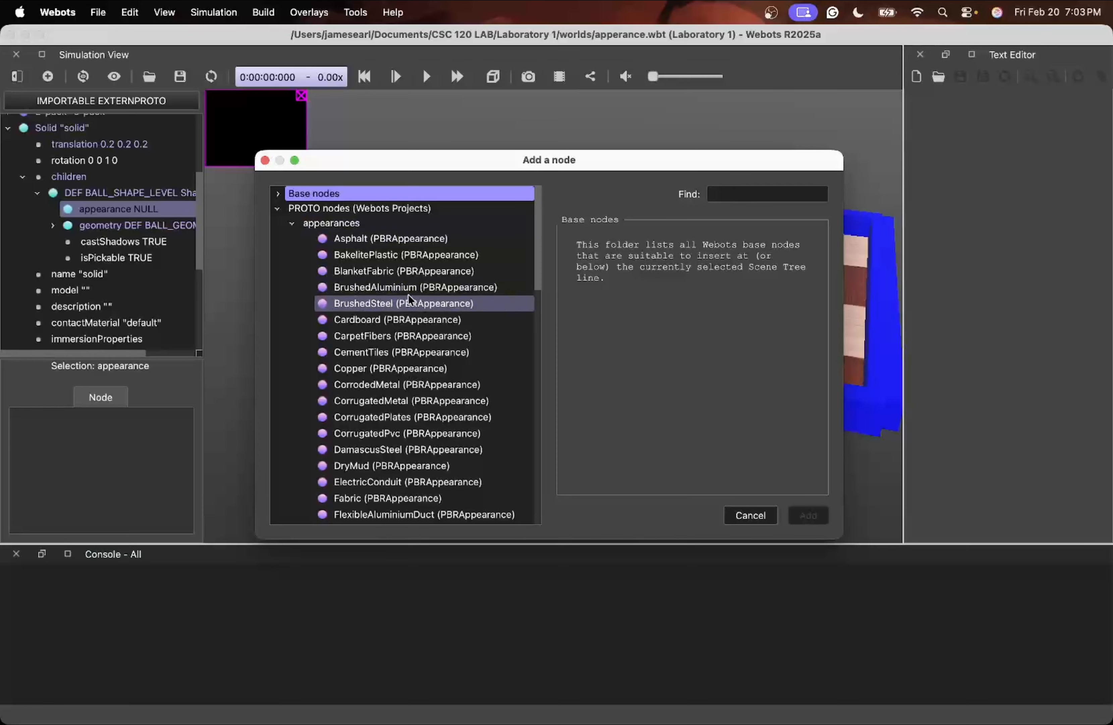
{"action": "left_click", "coordinate": [350, 239]}
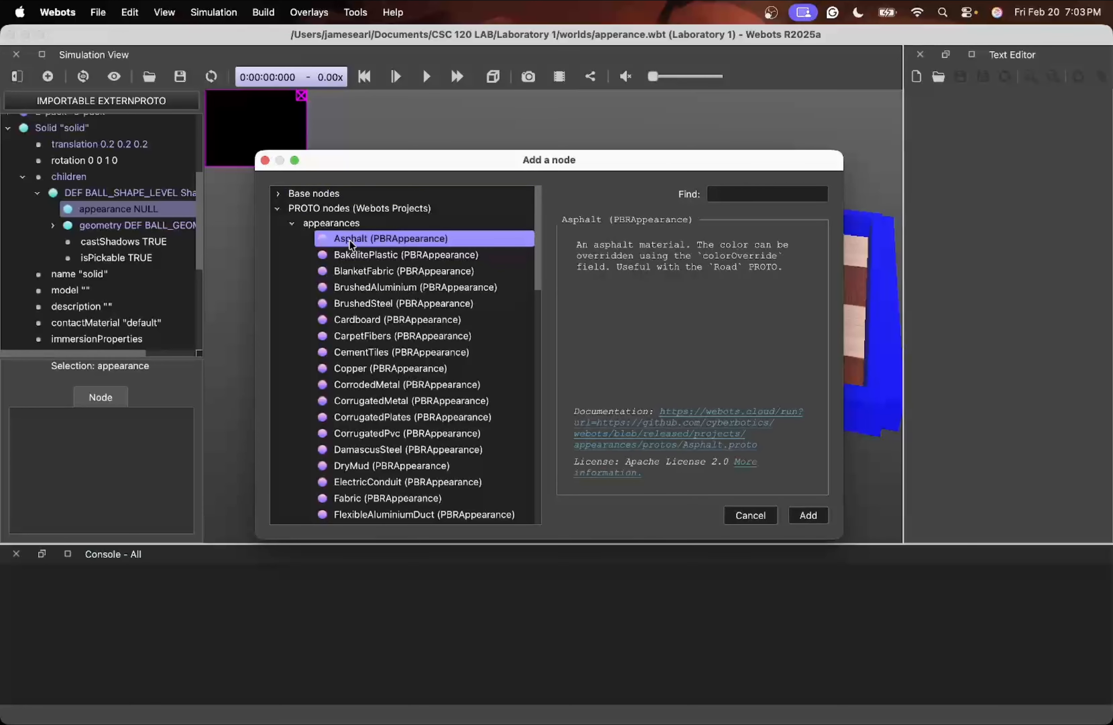
{"action": "left_click", "coordinate": [379, 265]}
{"action": "left_click", "coordinate": [389, 320]}
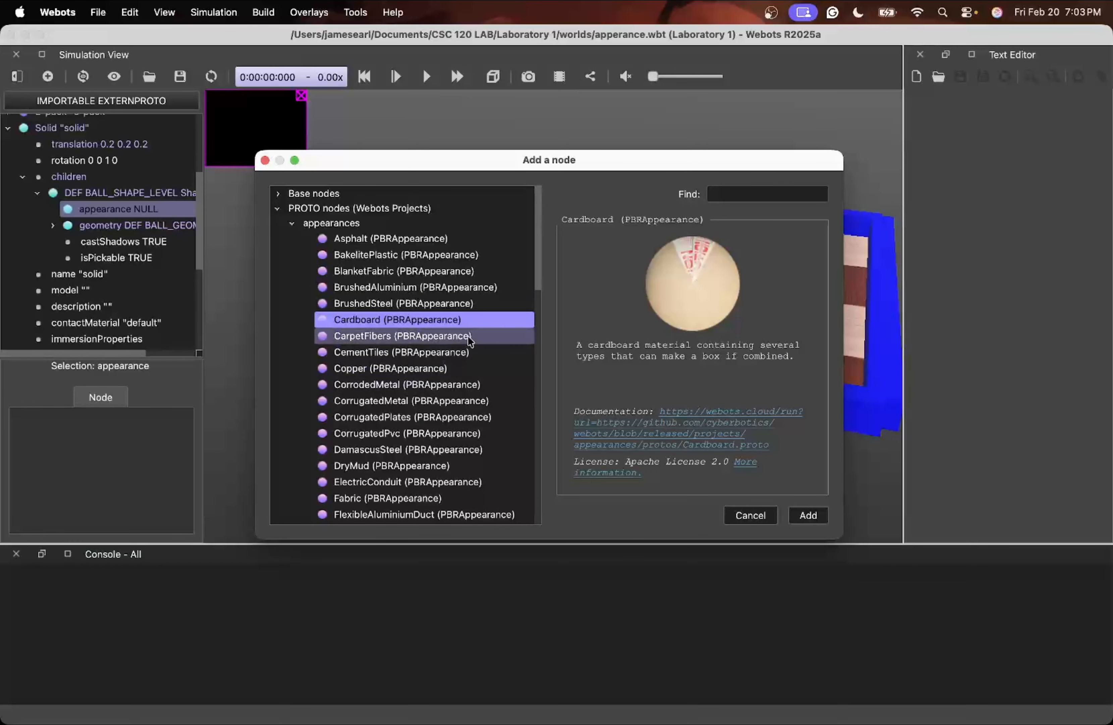
{"action": "scroll", "coordinate": [422, 366], "scroll_direction": "down", "scroll_amount": 3}
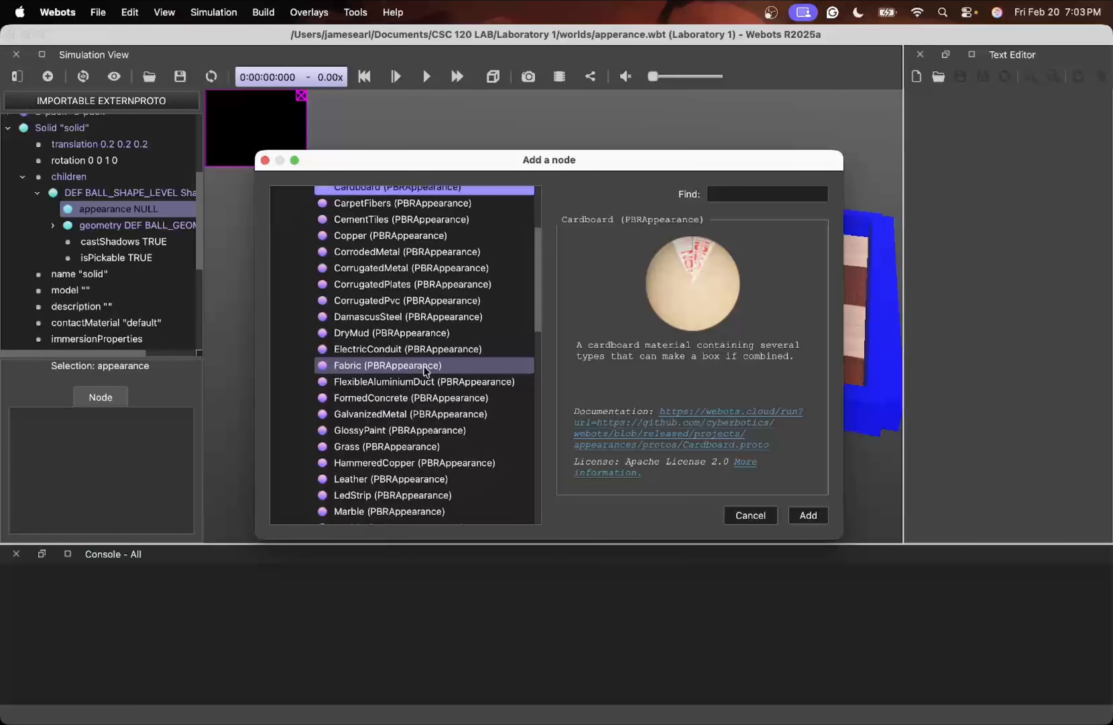
{"action": "scroll", "coordinate": [424, 366], "scroll_direction": "down", "scroll_amount": 2}
{"action": "scroll", "coordinate": [423, 365], "scroll_direction": "down", "scroll_amount": 4}
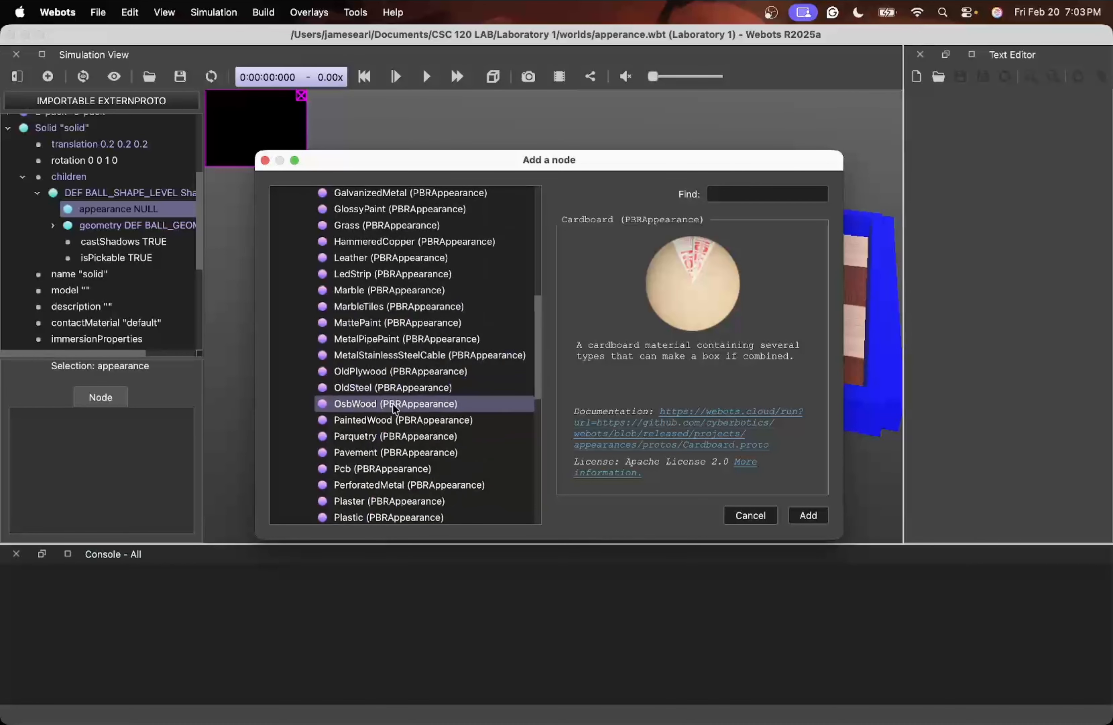
{"action": "left_click", "coordinate": [380, 391]}
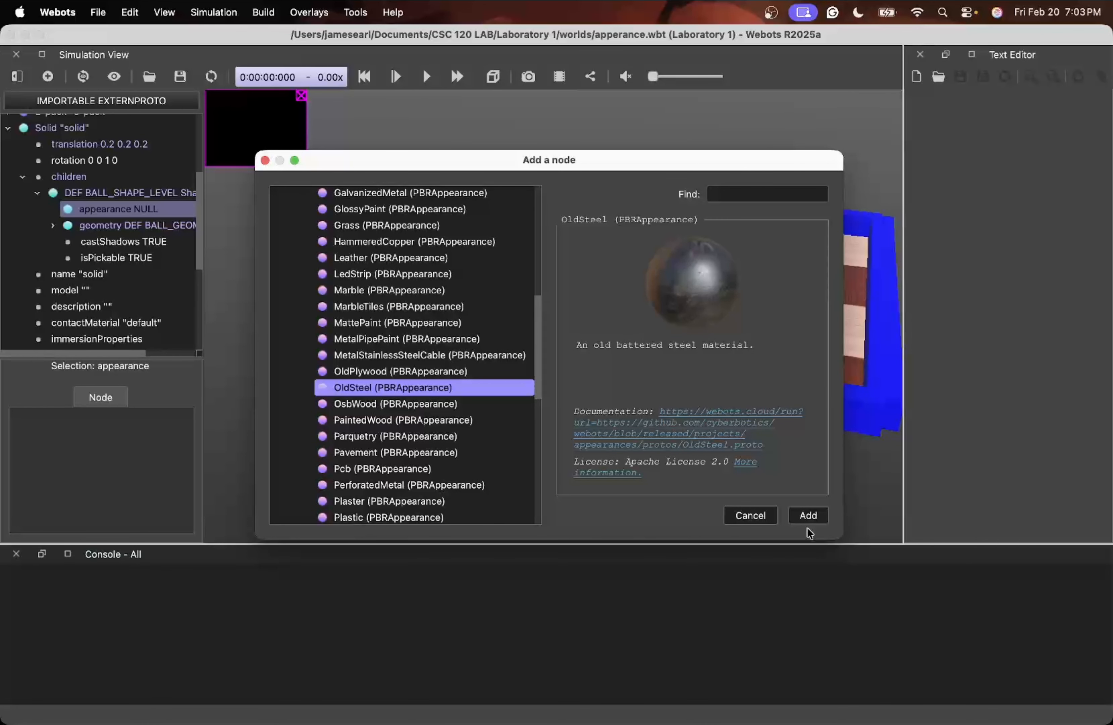
{"action": "left_click", "coordinate": [806, 516]}
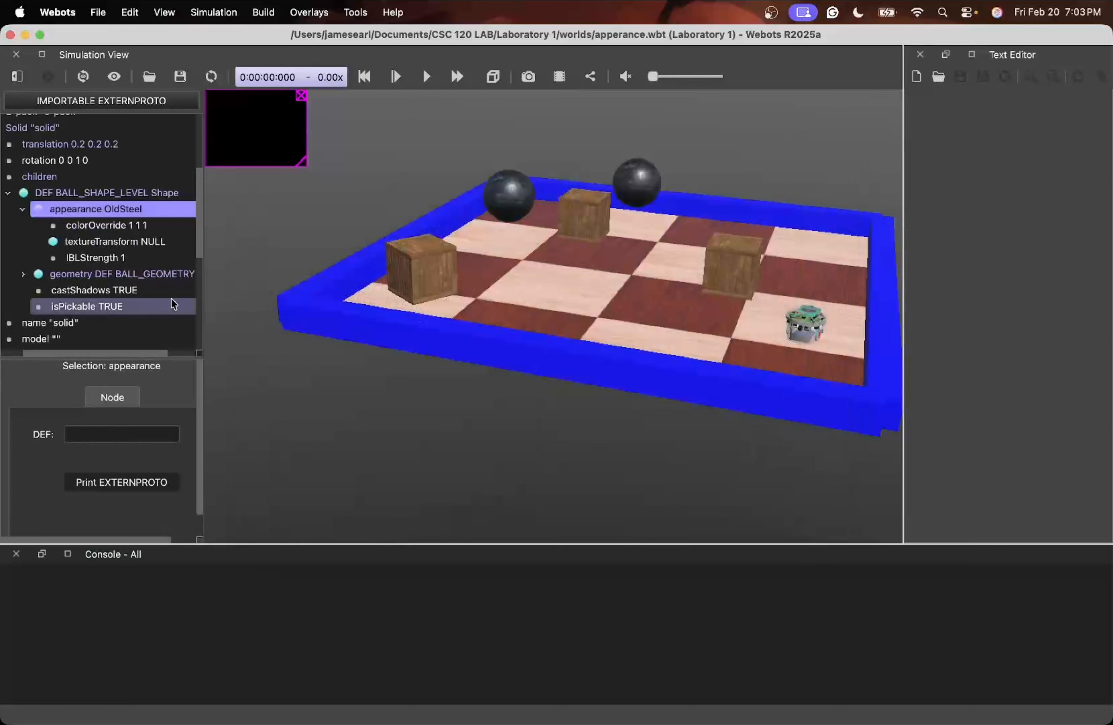
Inspect the old steel surface of the balls up close and from different angles in the 3D scene
{"action": "left_click_drag", "start_coordinate": [524, 253], "coordinate": [427, 236]}
{"action": "scroll", "coordinate": [556, 215], "scroll_direction": "up", "scroll_amount": 5}
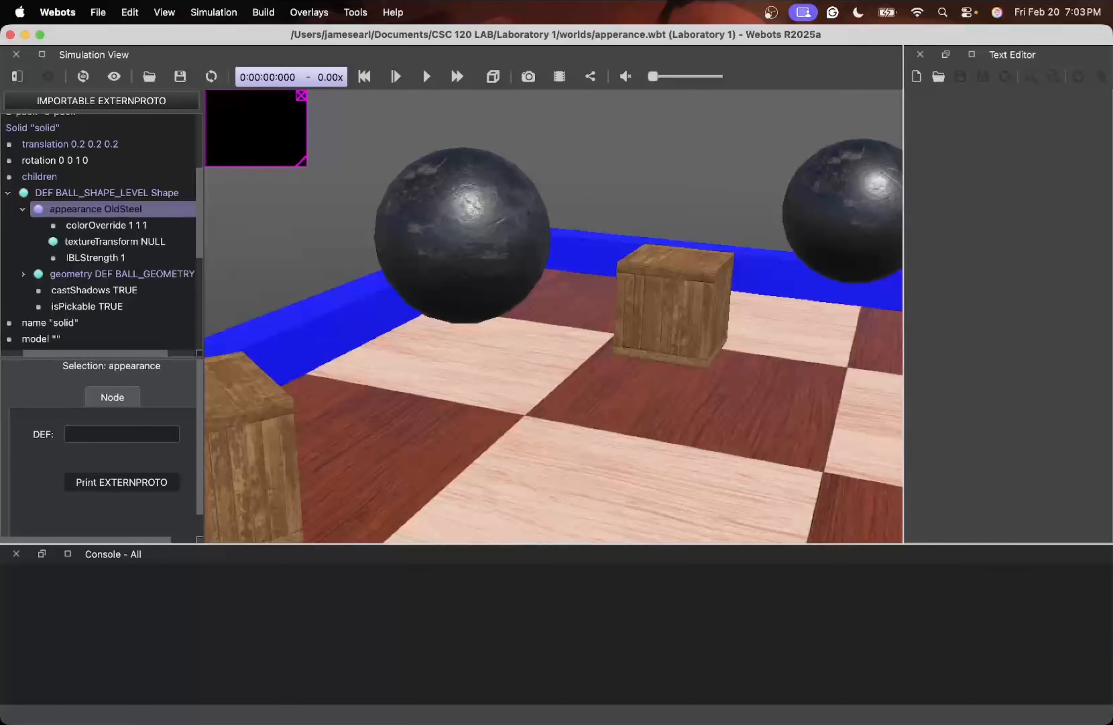
{"action": "mouse_move", "coordinate": [474, 309]}
{"action": "left_mouse_down"}
{"action": "mouse_move", "coordinate": [519, 300]}
{"action": "mouse_move", "coordinate": [471, 288]}
{"action": "left_mouse_up"}
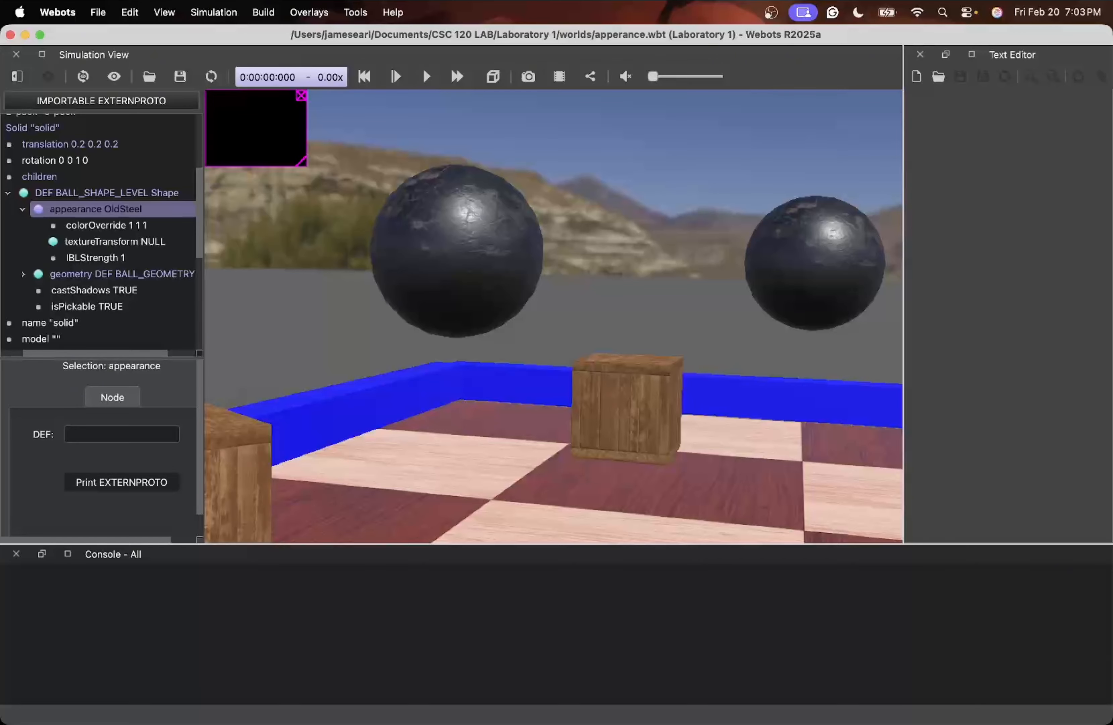
{"action": "left_click_drag", "start_coordinate": [420, 399], "coordinate": [617, 415]}
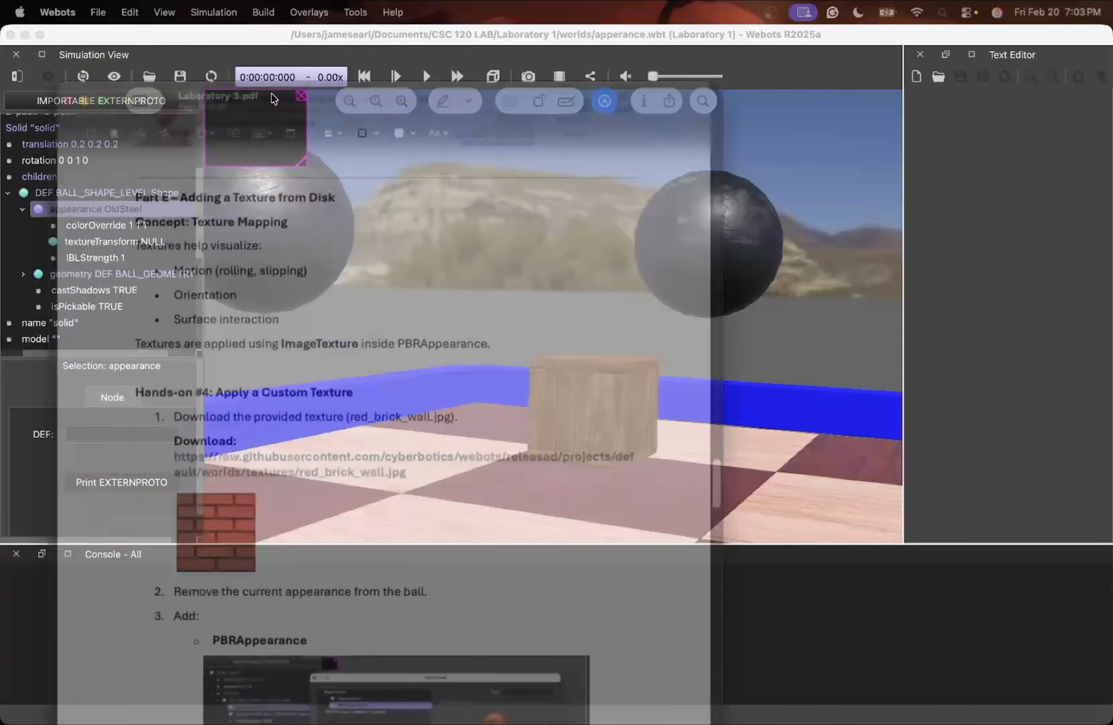
Read Part E and the Hands-on #4 custom texture instructions in Laboratory 3.pdf, and minimize the document to return to Webots
{"action": "left_click_drag", "start_coordinate": [272, 94], "coordinate": [284, 55]}
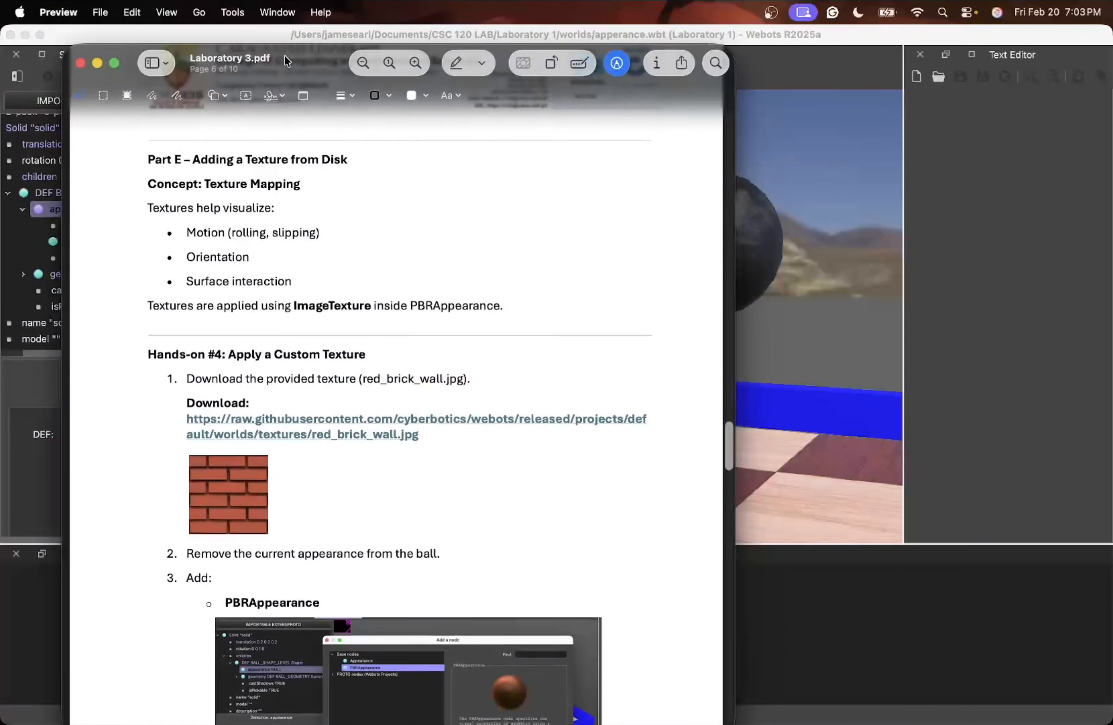
{"action": "double_click", "coordinate": [285, 55]}
{"action": "scroll", "coordinate": [376, 270], "scroll_direction": "up", "scroll_amount": 10}
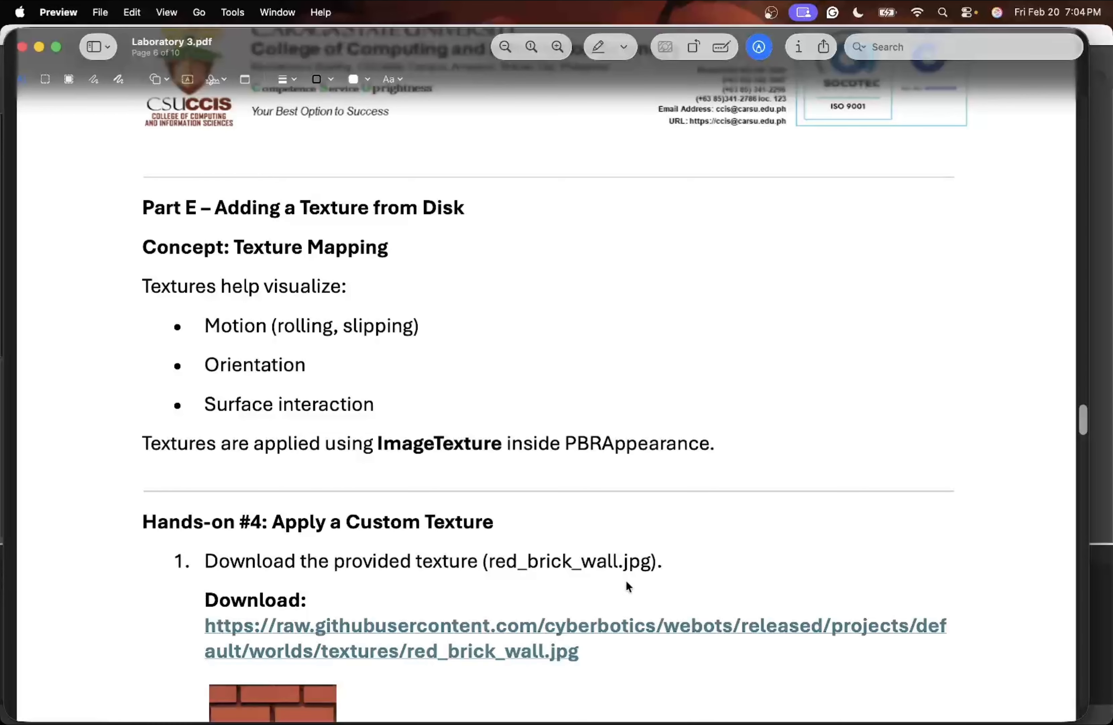
{"action": "scroll", "coordinate": [457, 569], "scroll_direction": "down", "scroll_amount": 4}
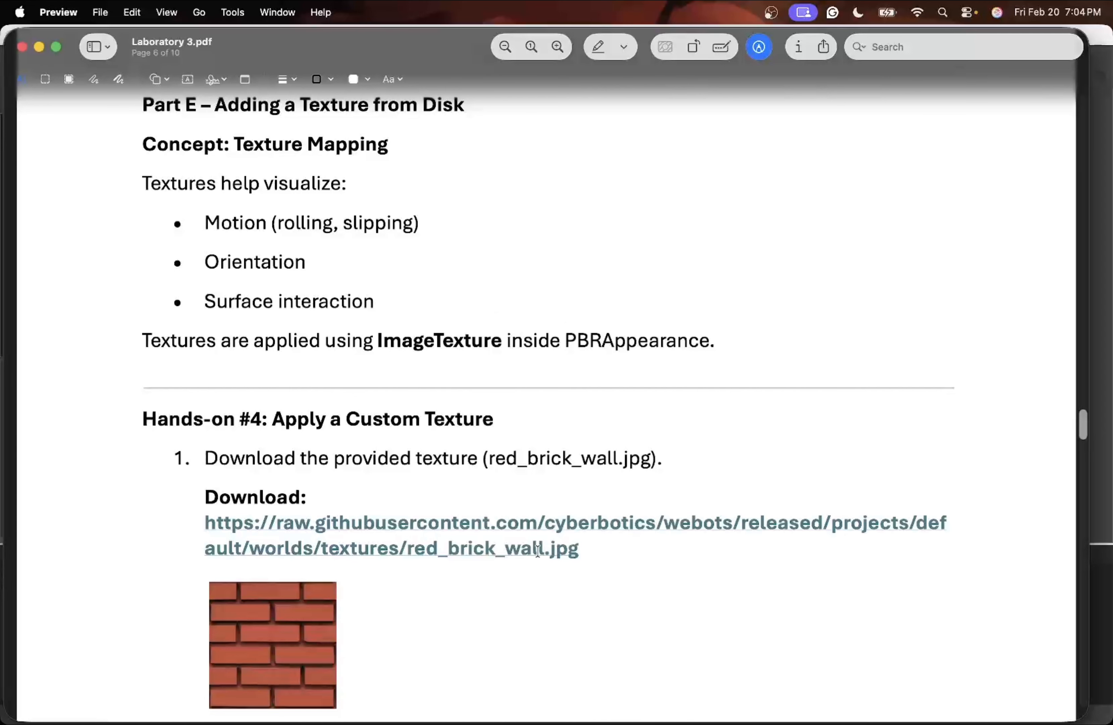
{"action": "left_click", "coordinate": [39, 49]}
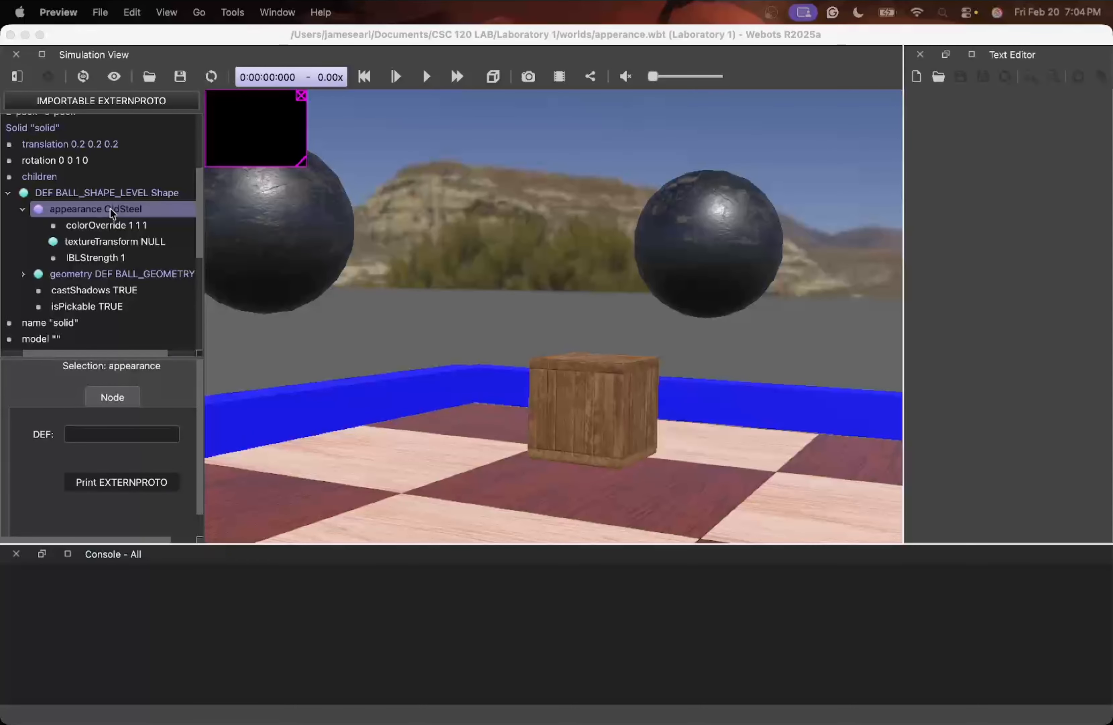
Collapse the expanded branches of the Solid "solid" node in the scene tree and select Solid "solid(3)"
{"action": "left_click", "coordinate": [7, 195]}
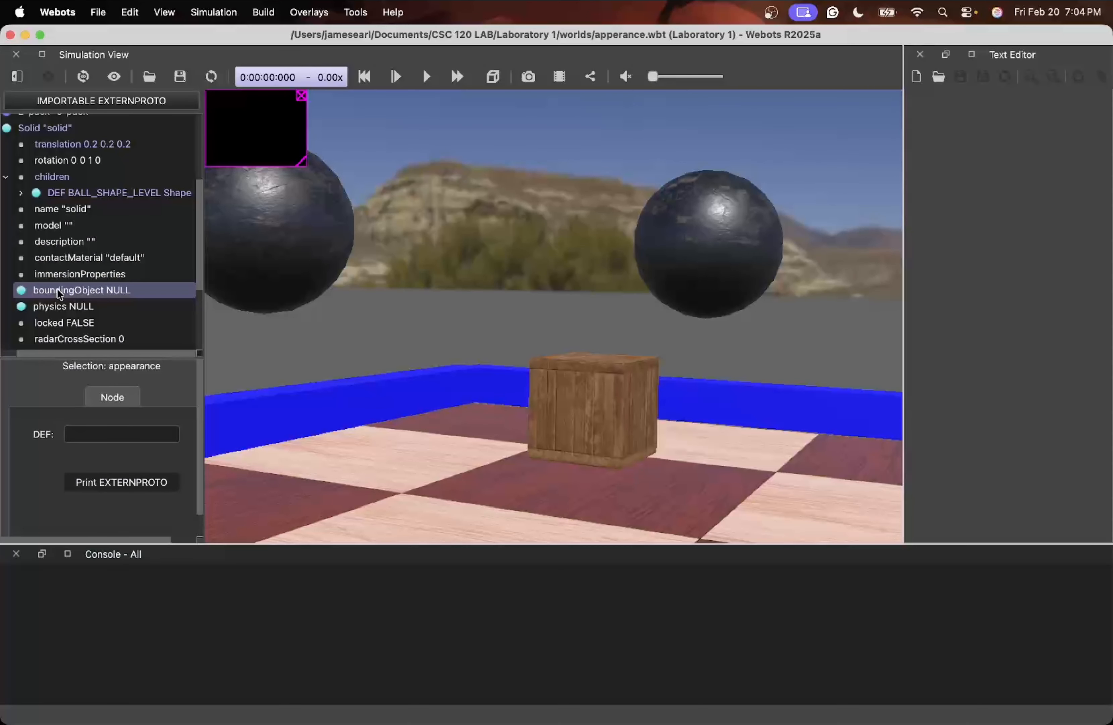
{"action": "scroll", "coordinate": [42, 268], "scroll_direction": "down", "scroll_amount": 3}
{"action": "scroll", "coordinate": [24, 250], "scroll_direction": "up", "scroll_amount": 6}
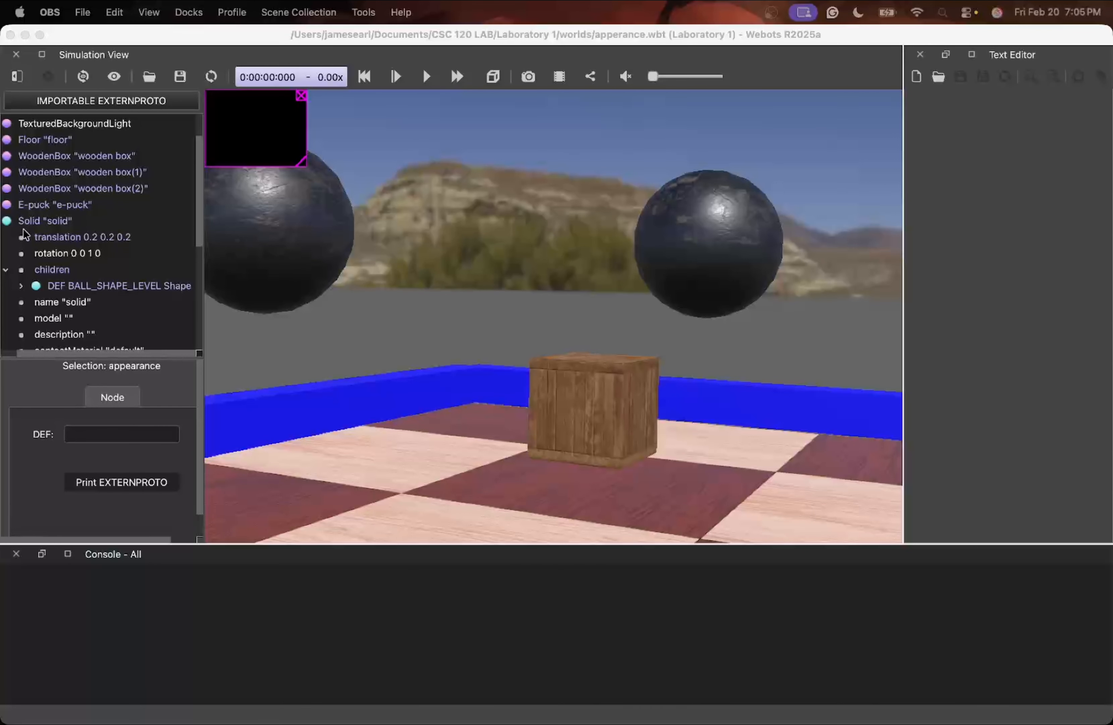
{"action": "left_click", "coordinate": [193, 33]}
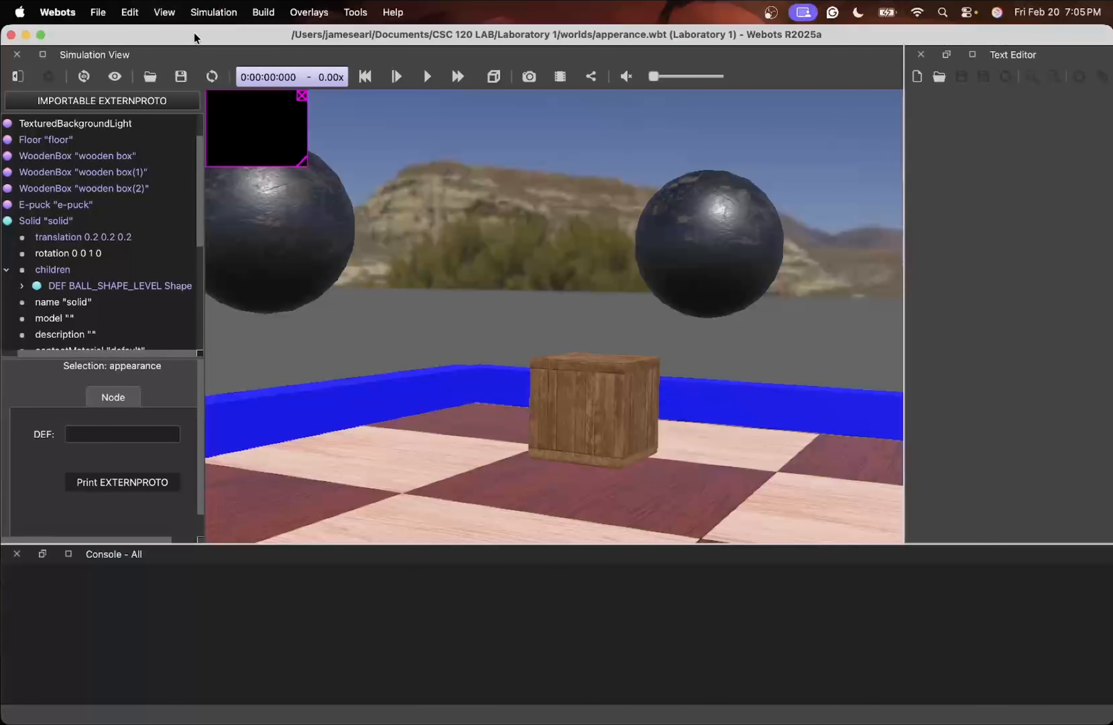
{"action": "left_click", "coordinate": [6, 272]}
{"action": "left_click", "coordinate": [8, 221]}
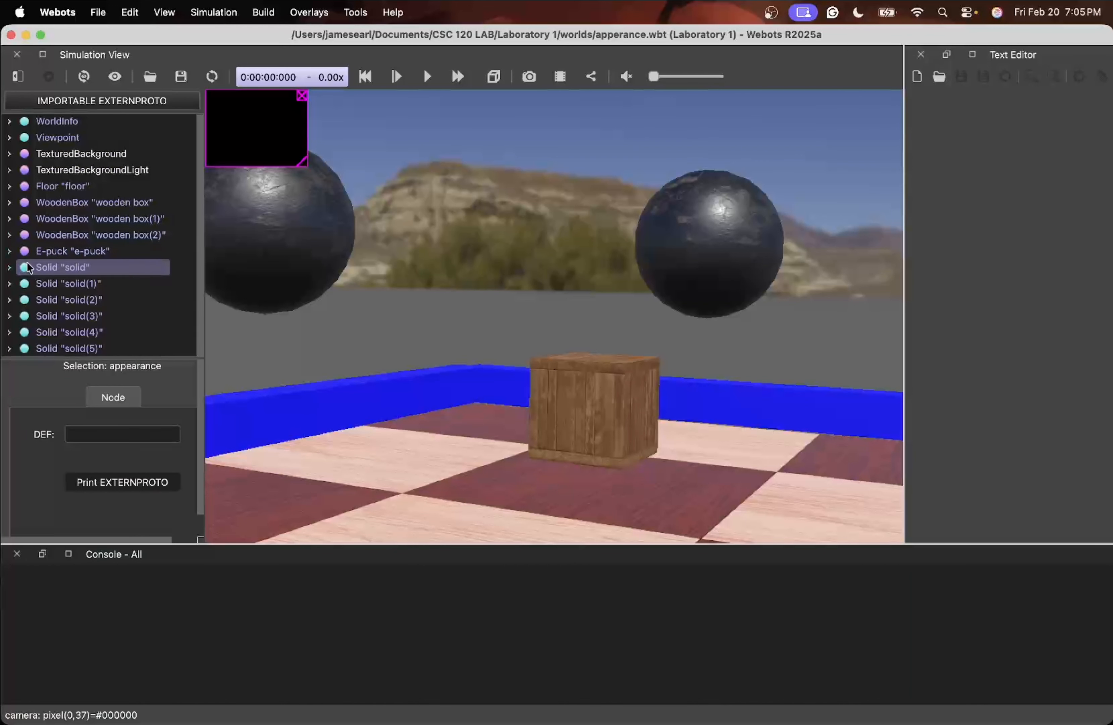
{"action": "left_click", "coordinate": [69, 317]}
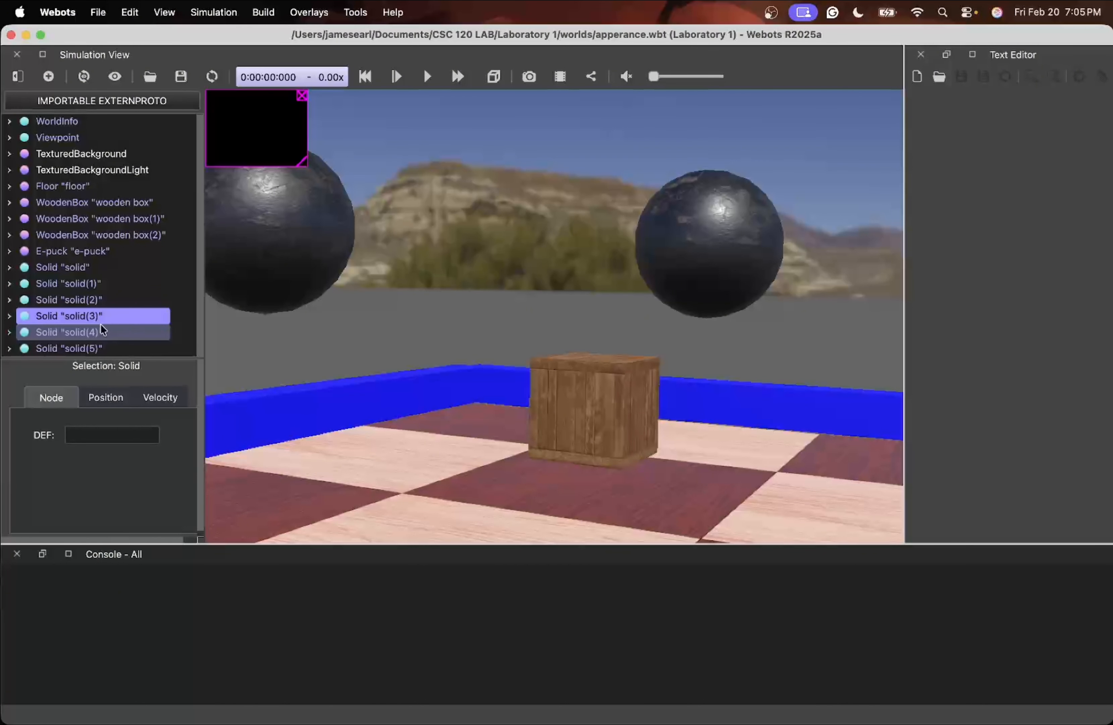
Examine the fields of the WoodenBox "wooden box" node for an appearance entry, and collapse the node
{"action": "left_click", "coordinate": [10, 203]}
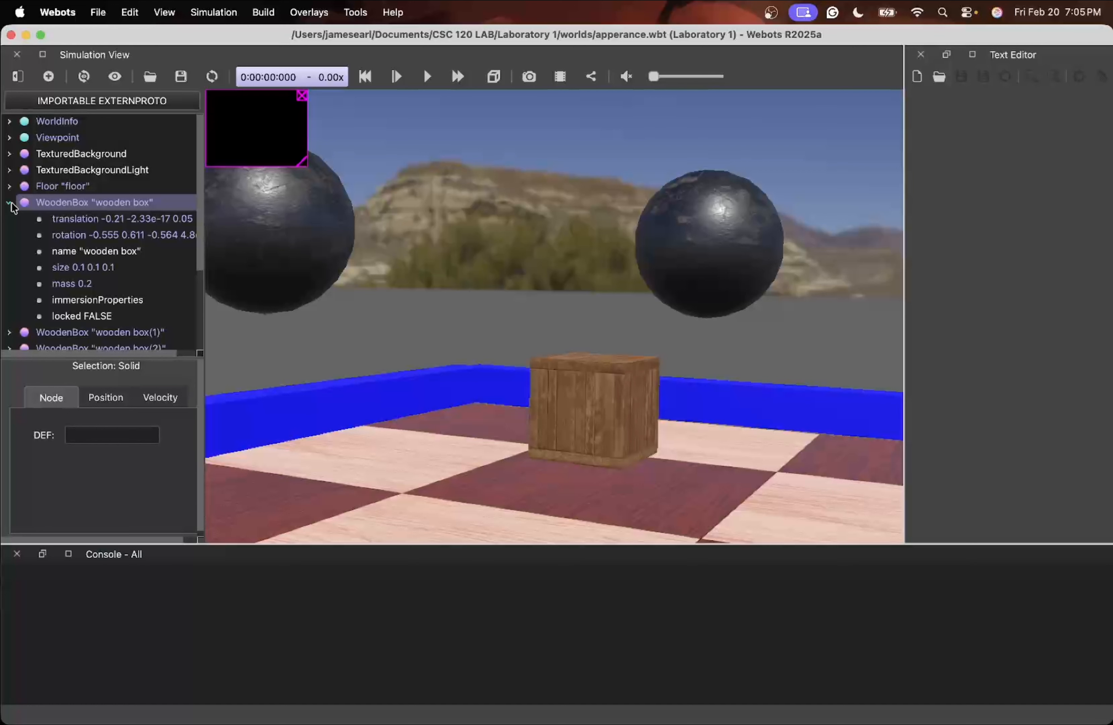
{"action": "scroll", "coordinate": [132, 252], "scroll_direction": "down", "scroll_amount": 2}
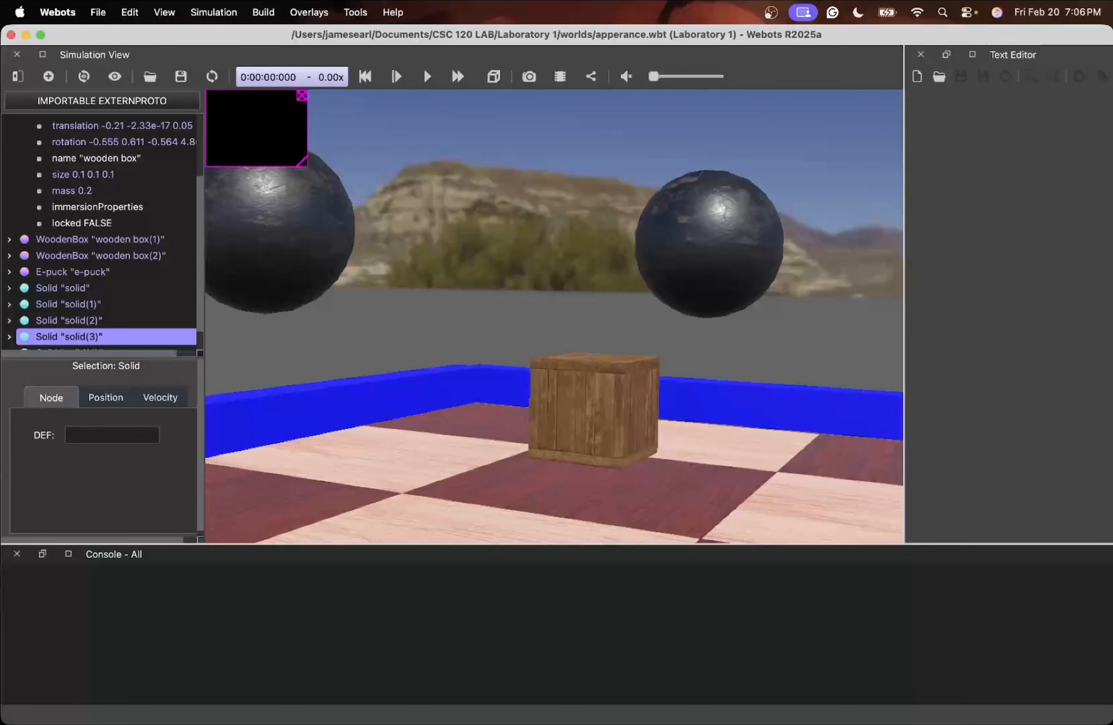
{"action": "scroll", "coordinate": [14, 216], "scroll_direction": "up", "scroll_amount": 2}
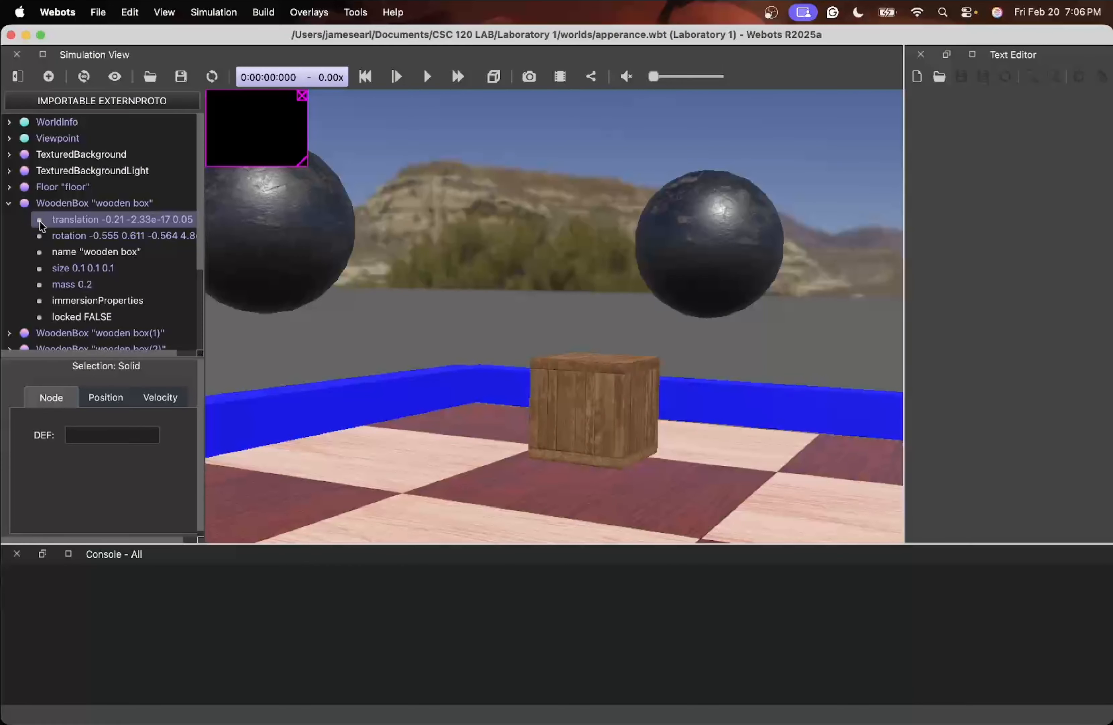
{"action": "left_click", "coordinate": [9, 204]}
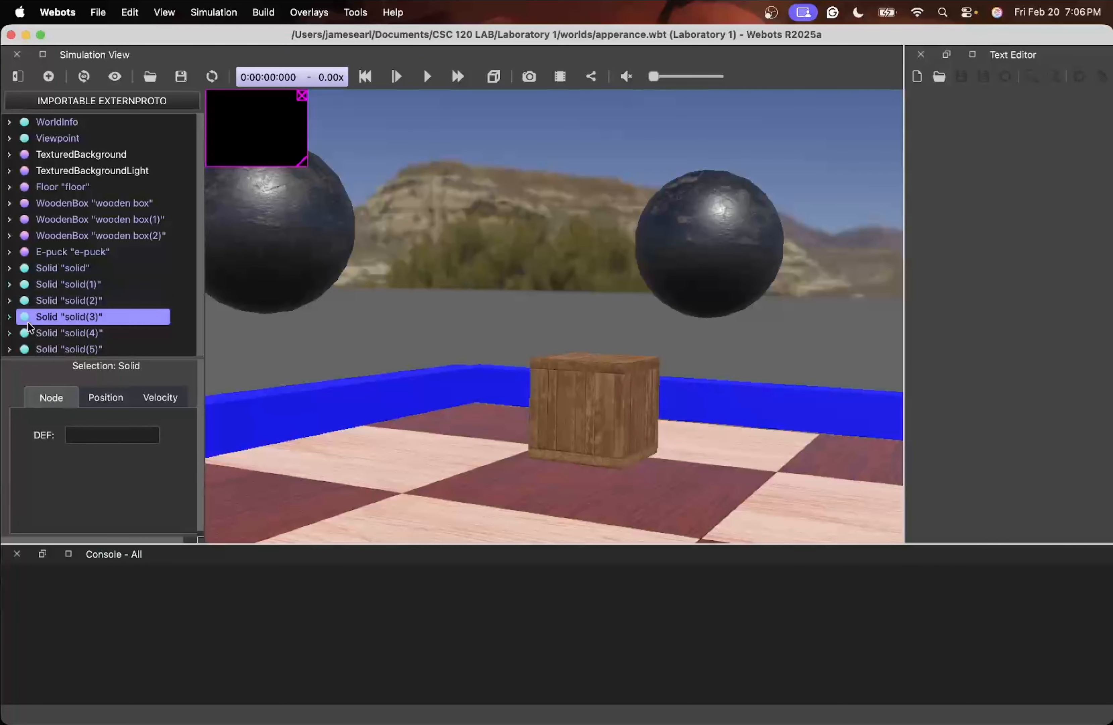
{"action": "left_click", "coordinate": [10, 319]}
{"action": "left_click", "coordinate": [10, 319]}
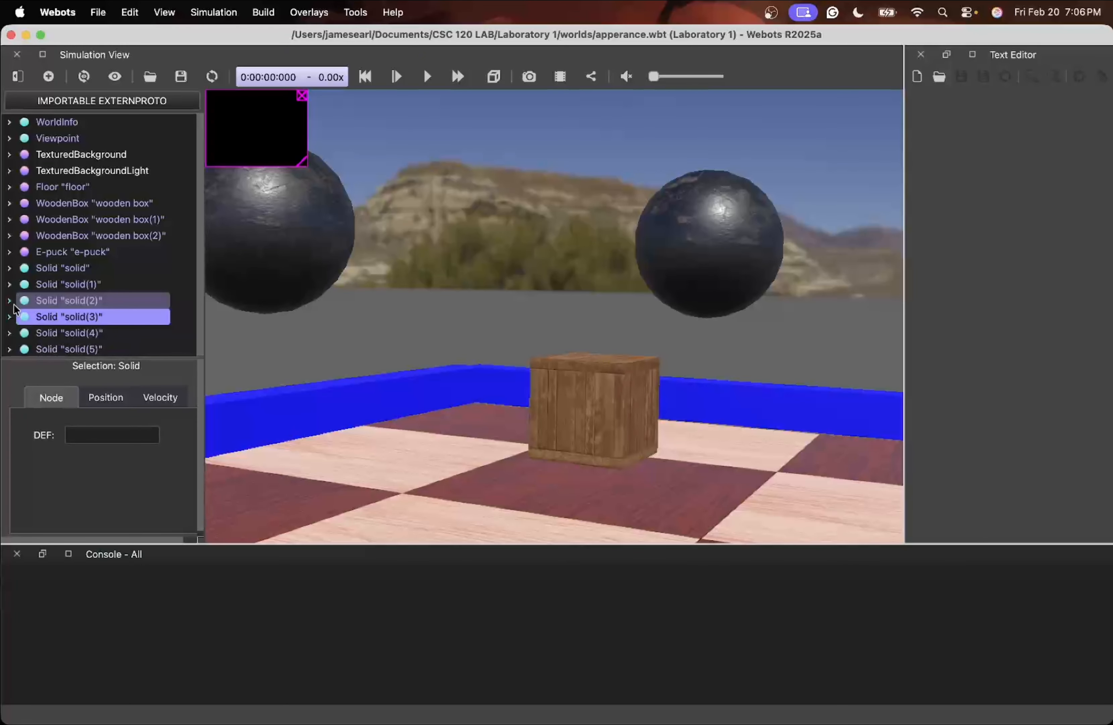
Expand Solid "solid(2)" to its WALL_SHAPE shape and delete the shape's PBRAppearance node
{"action": "left_click", "coordinate": [9, 301]}
{"action": "scroll", "coordinate": [106, 306], "scroll_direction": "down", "scroll_amount": 2}
{"action": "left_click", "coordinate": [85, 273]}
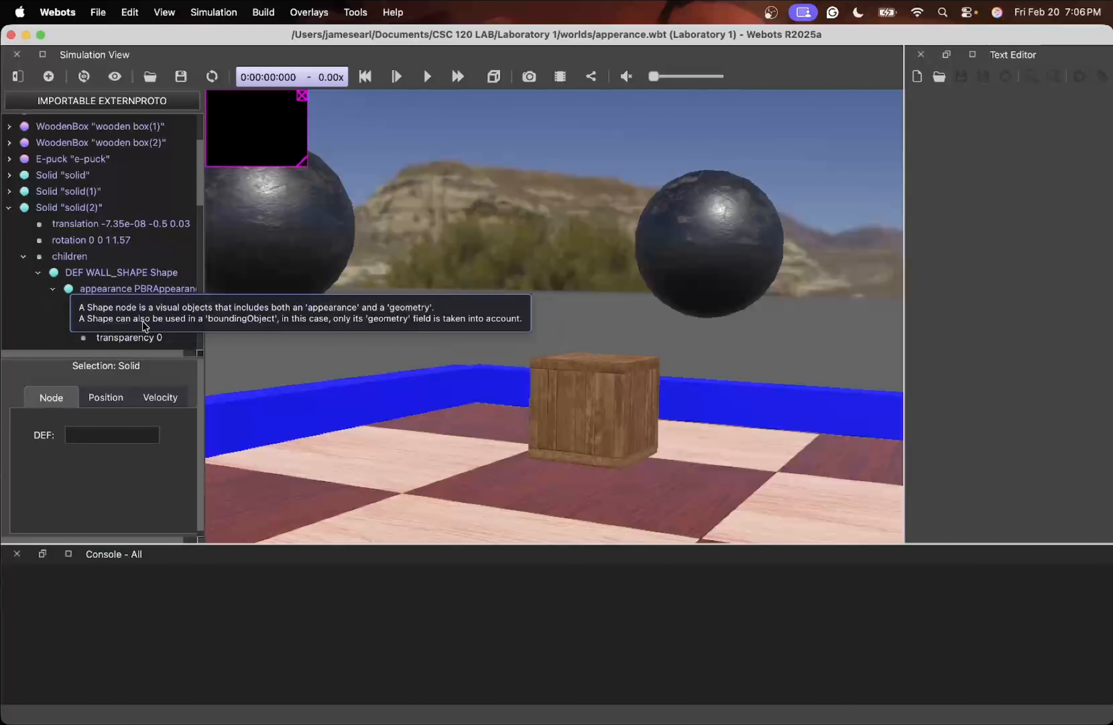
{"action": "left_click", "coordinate": [119, 290]}
{"action": "right_click", "coordinate": [119, 292]}
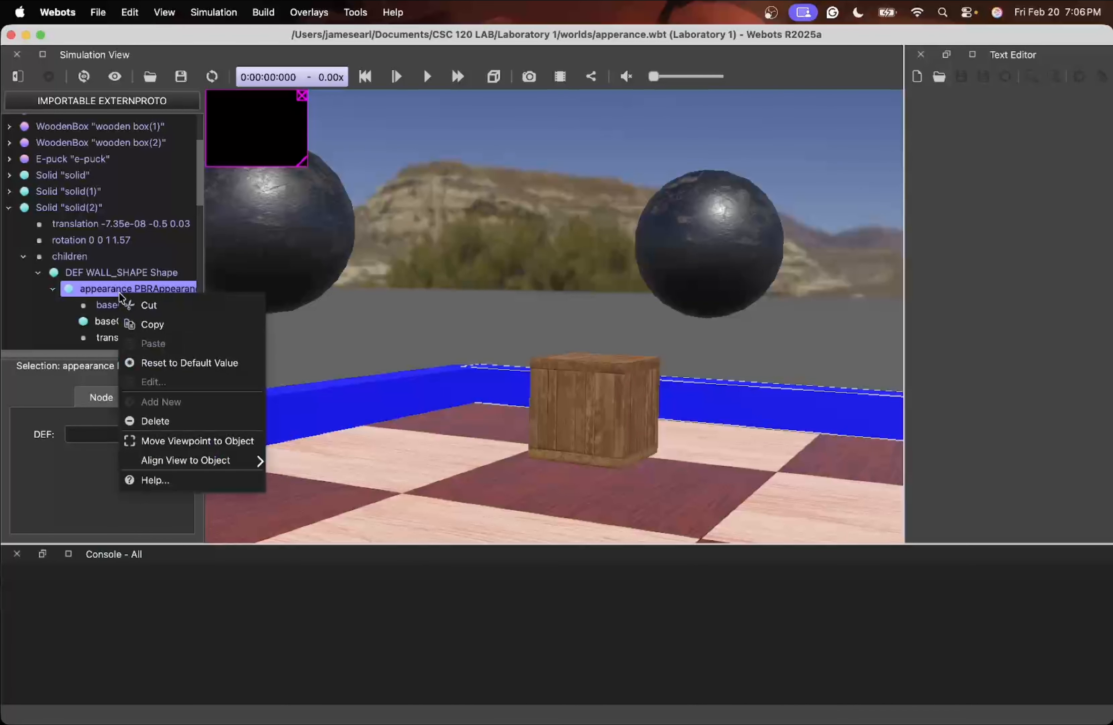
{"action": "left_click", "coordinate": [193, 421]}
Add a PBRAppearance base node to the WALL_SHAPE shape's empty appearance field
{"action": "left_click", "coordinate": [89, 294]}
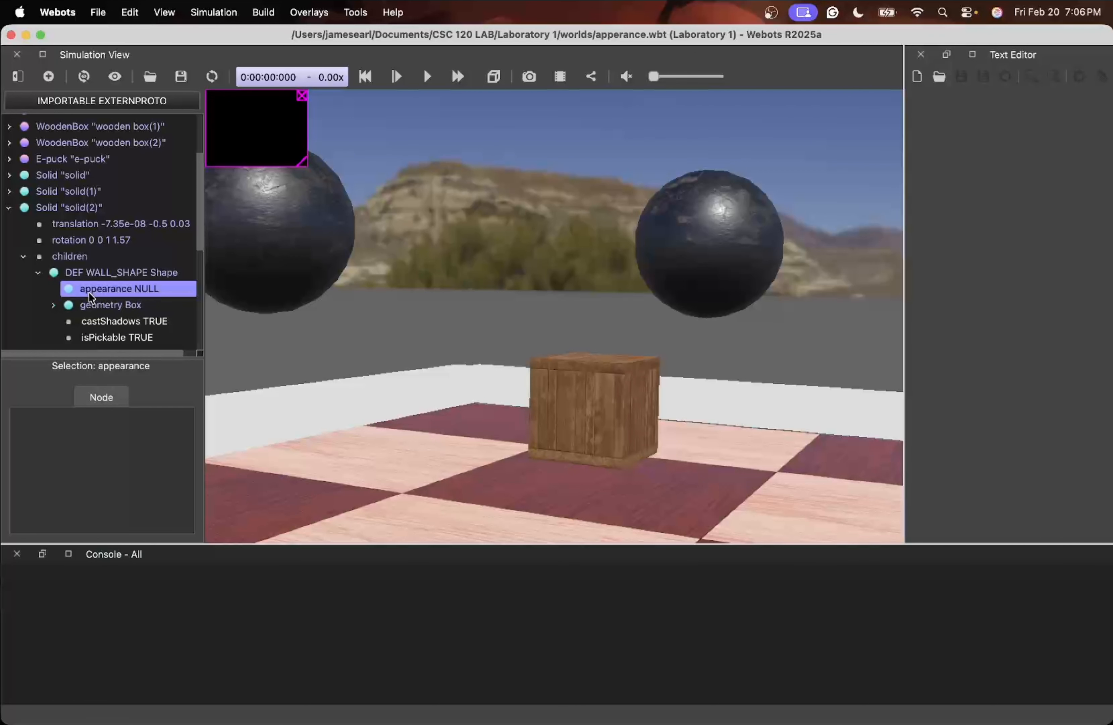
{"action": "double_click", "coordinate": [116, 294]}
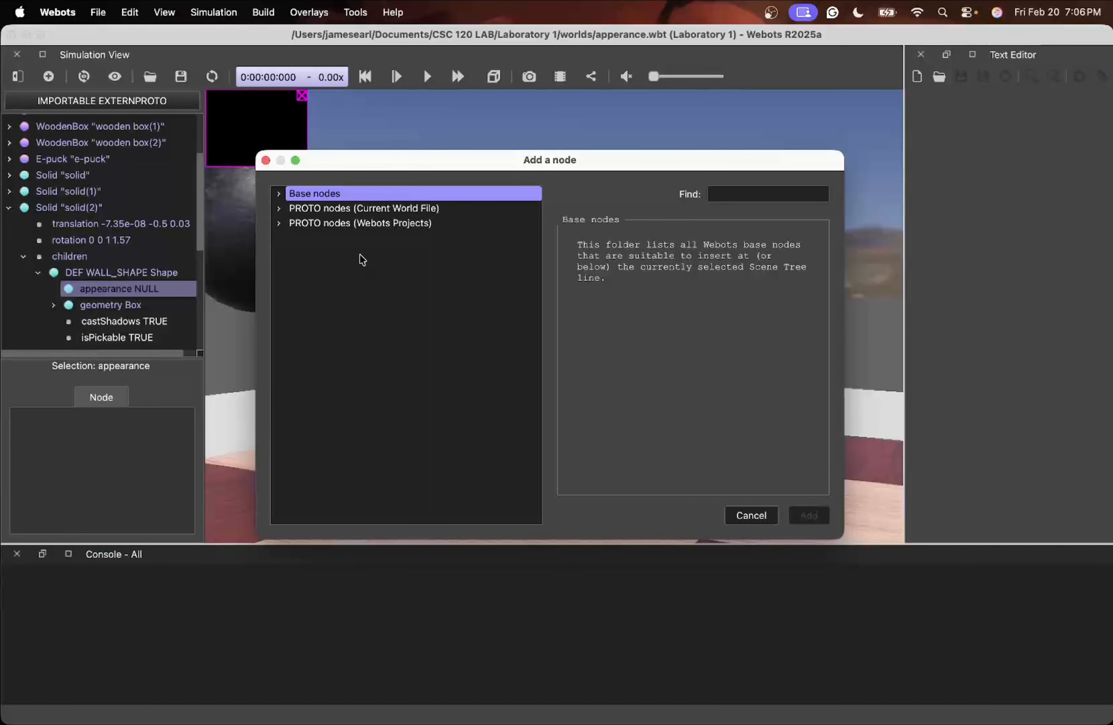
{"action": "left_click", "coordinate": [283, 193]}
{"action": "left_click", "coordinate": [316, 225]}
{"action": "left_click", "coordinate": [813, 518]}
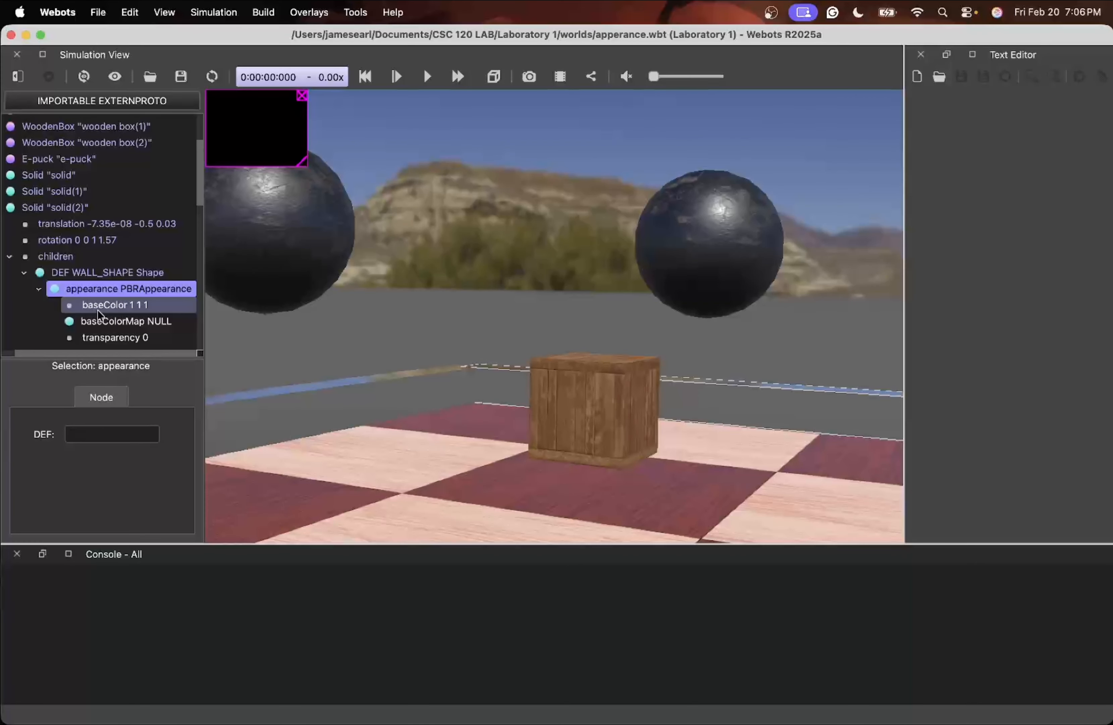
Add an ImageTexture node to the baseColorMap field of the WALL_SHAPE shape's PBRAppearance
{"action": "scroll", "coordinate": [98, 310], "scroll_direction": "down", "scroll_amount": 4}
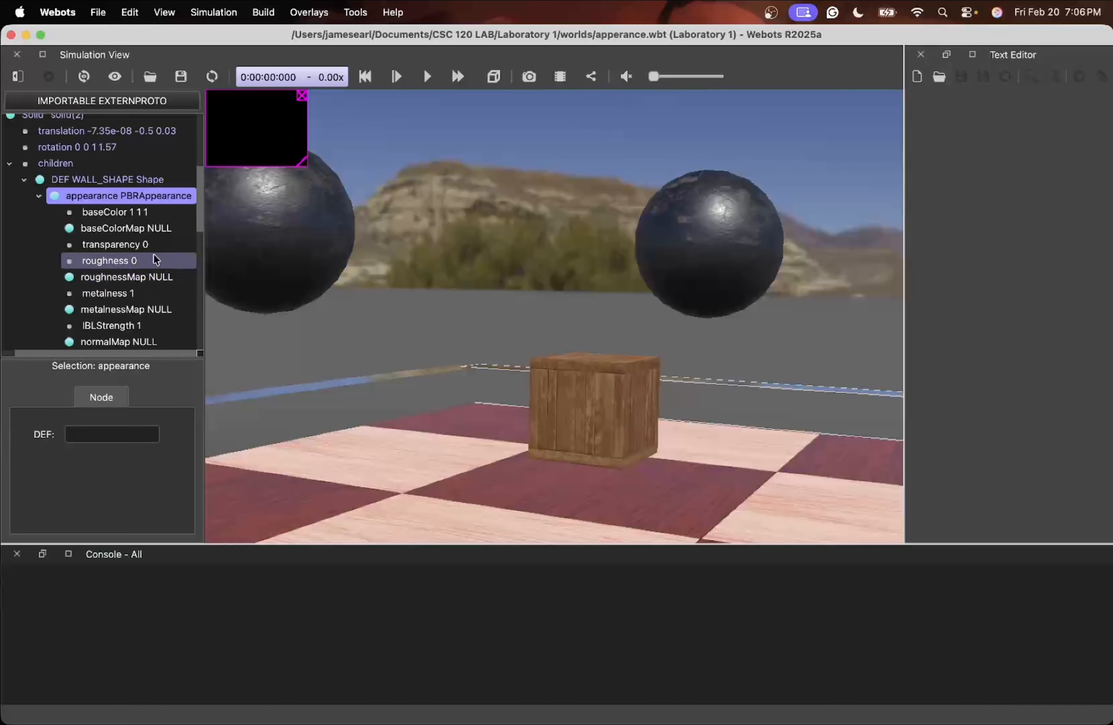
{"action": "double_click", "coordinate": [146, 229]}
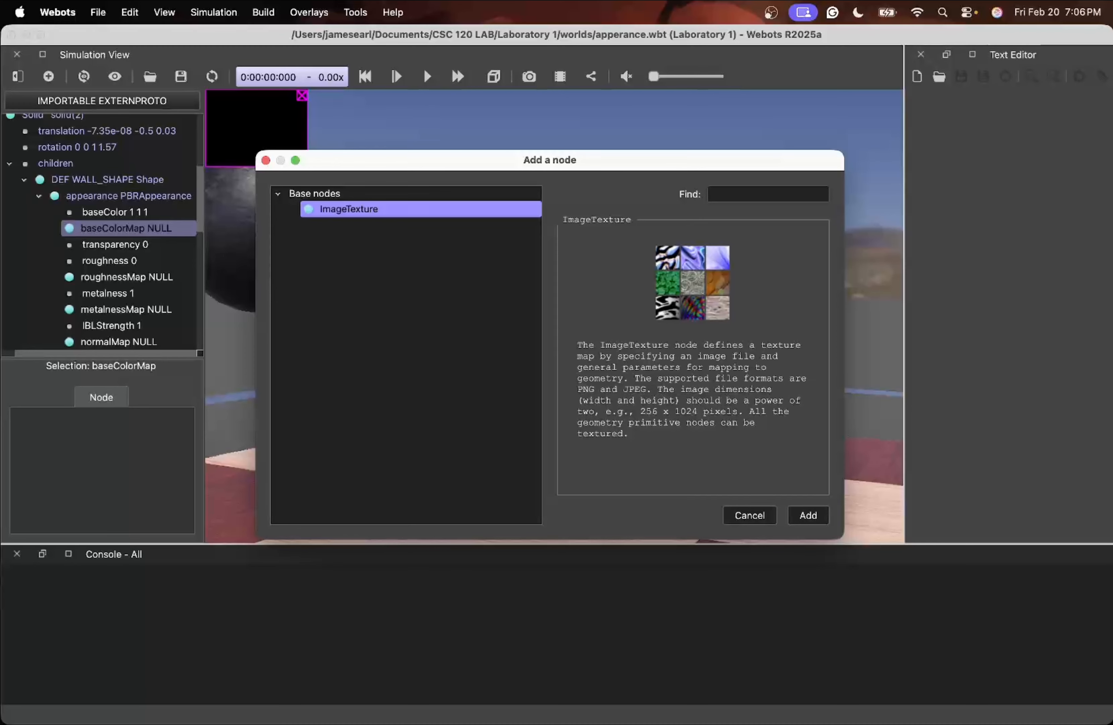
{"action": "left_click", "coordinate": [809, 516]}
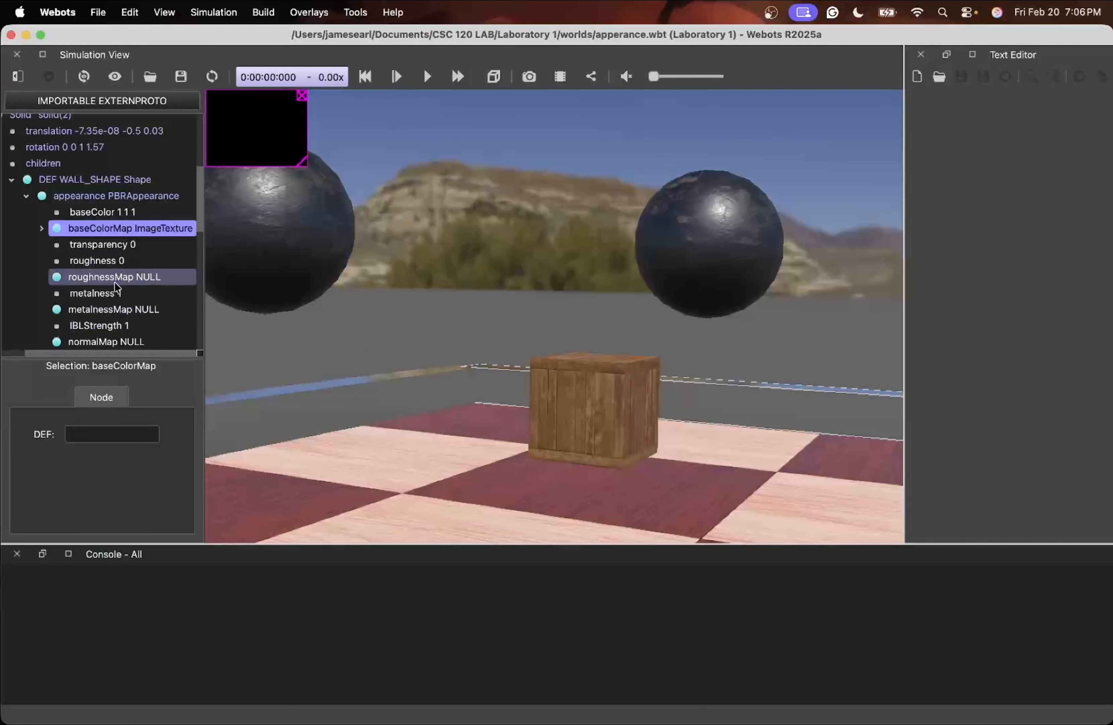
Expand the wall's baseColorMap ImageTexture and add an empty entry to its url field
{"action": "scroll", "coordinate": [113, 283], "scroll_direction": "down", "scroll_amount": 1}
{"action": "scroll", "coordinate": [107, 261], "scroll_direction": "down", "scroll_amount": 1}
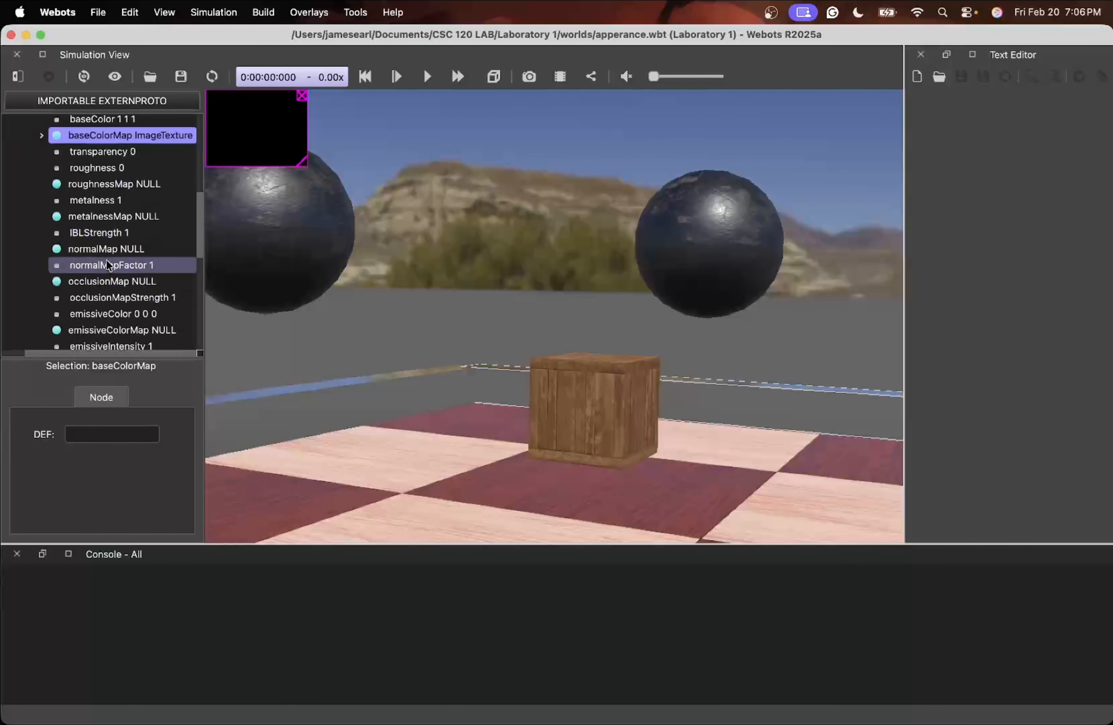
{"action": "scroll", "coordinate": [115, 221], "scroll_direction": "up", "scroll_amount": 1}
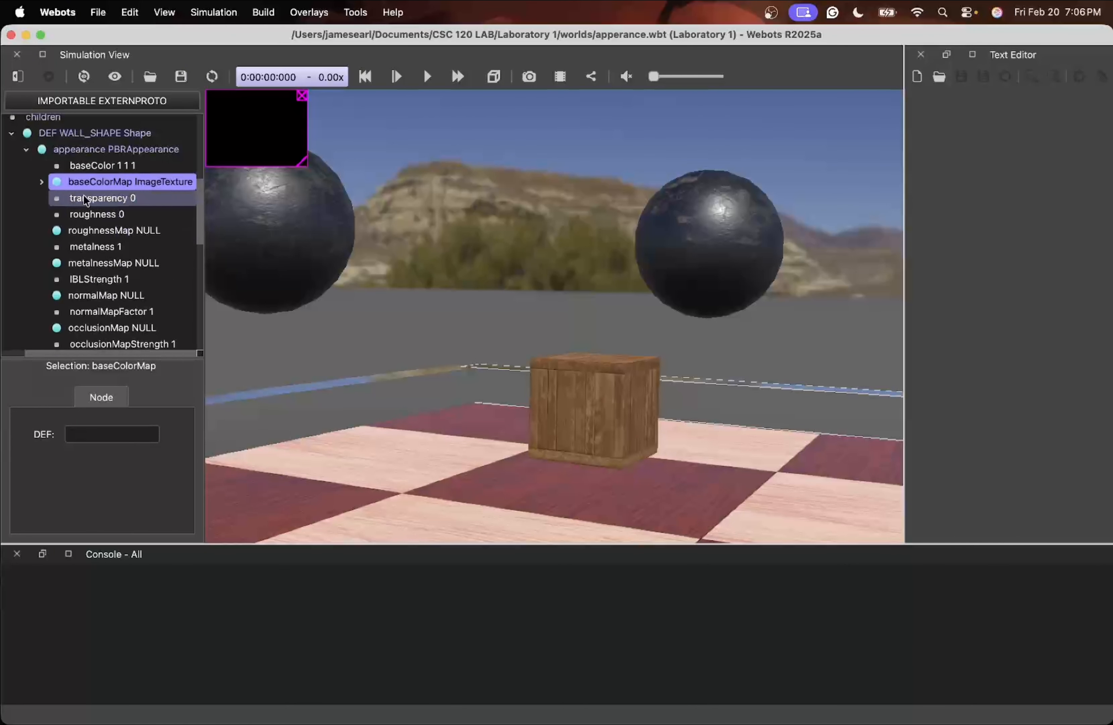
{"action": "left_click", "coordinate": [44, 181]}
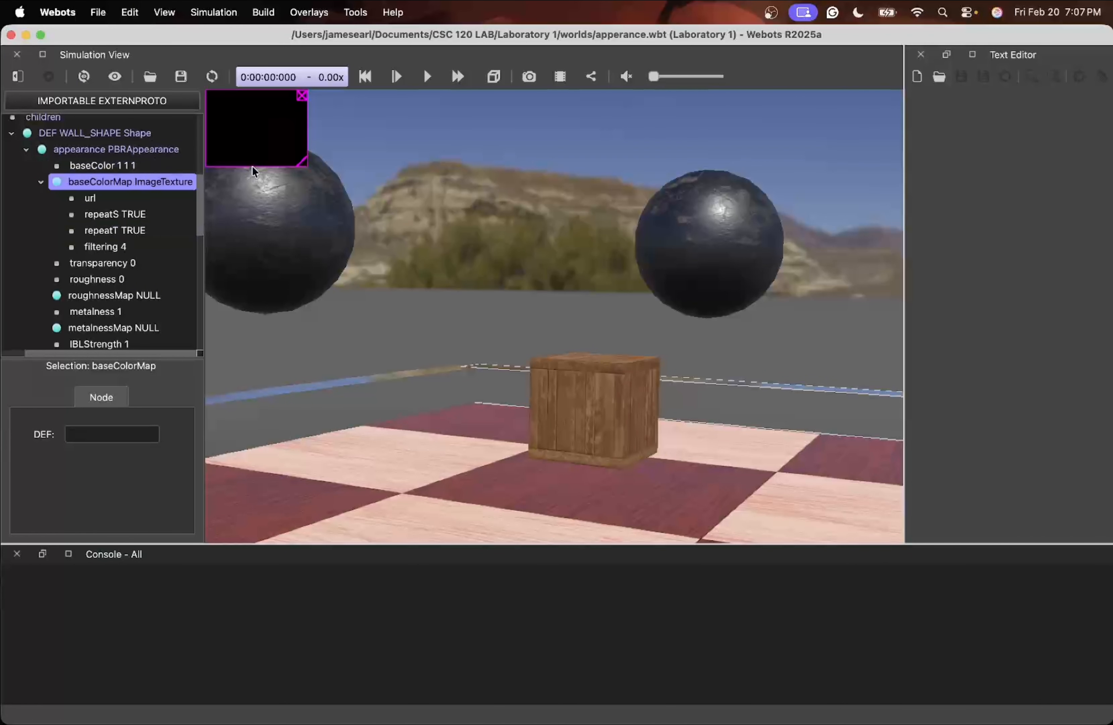
{"action": "left_click", "coordinate": [113, 195]}
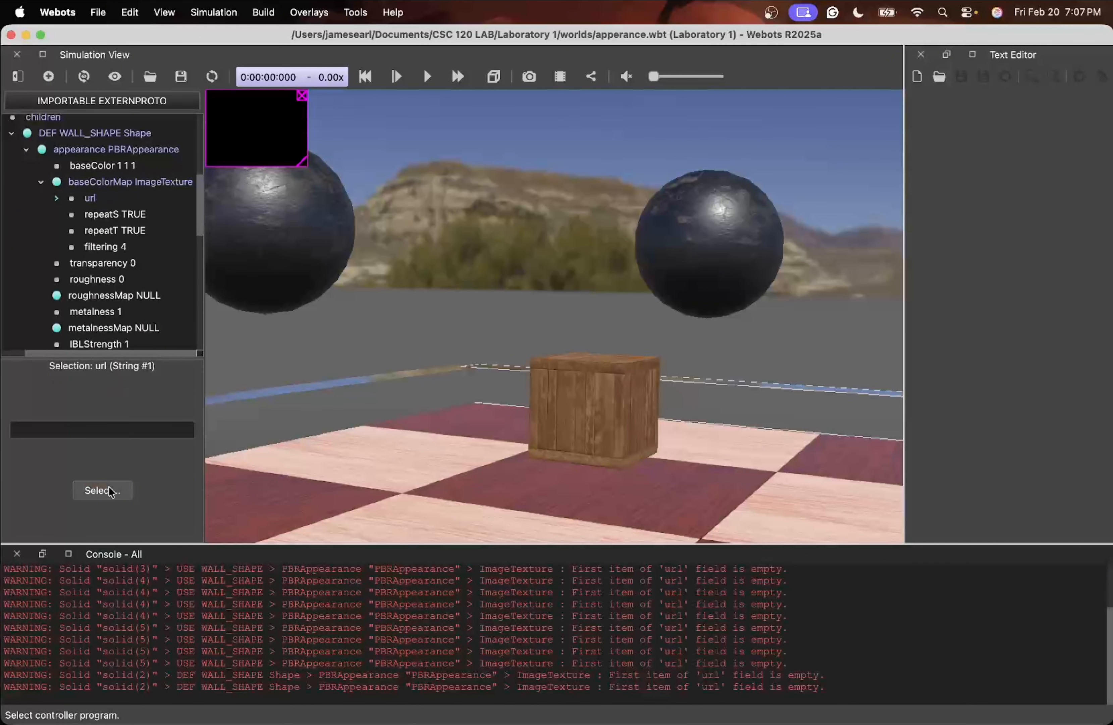
Return to the reopened Webots window showing the apperance.wbt world and maximize it
{"action": "key", "text": "ctrl+Right"}
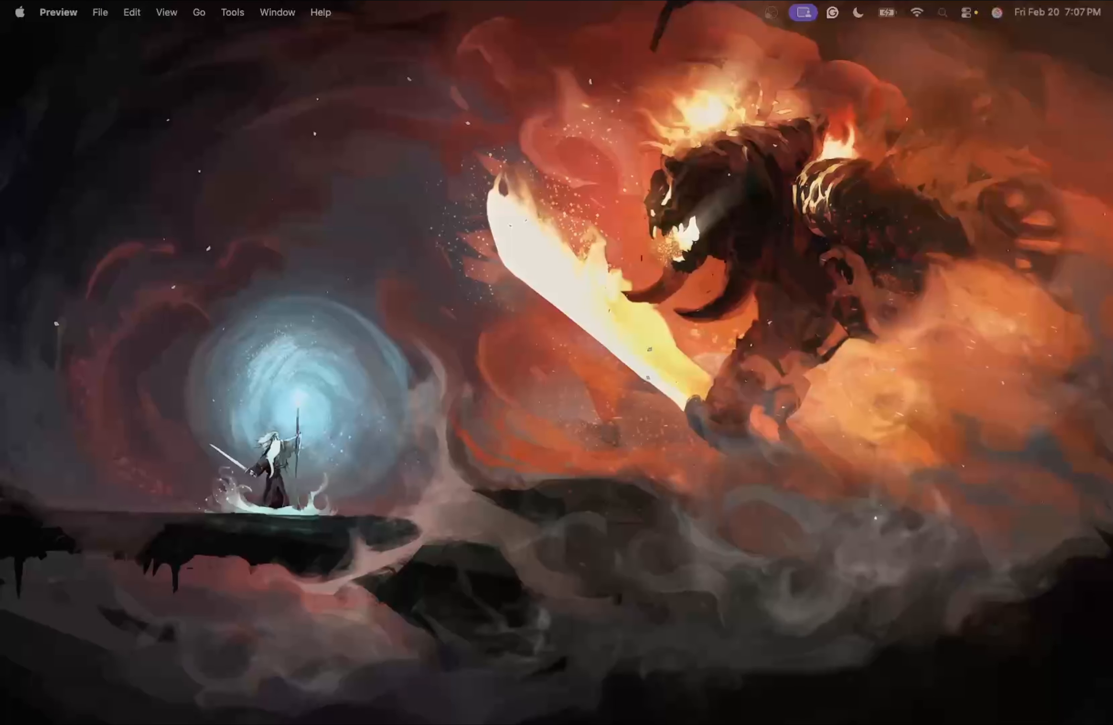
{"action": "key", "text": "ctrl+Left"}
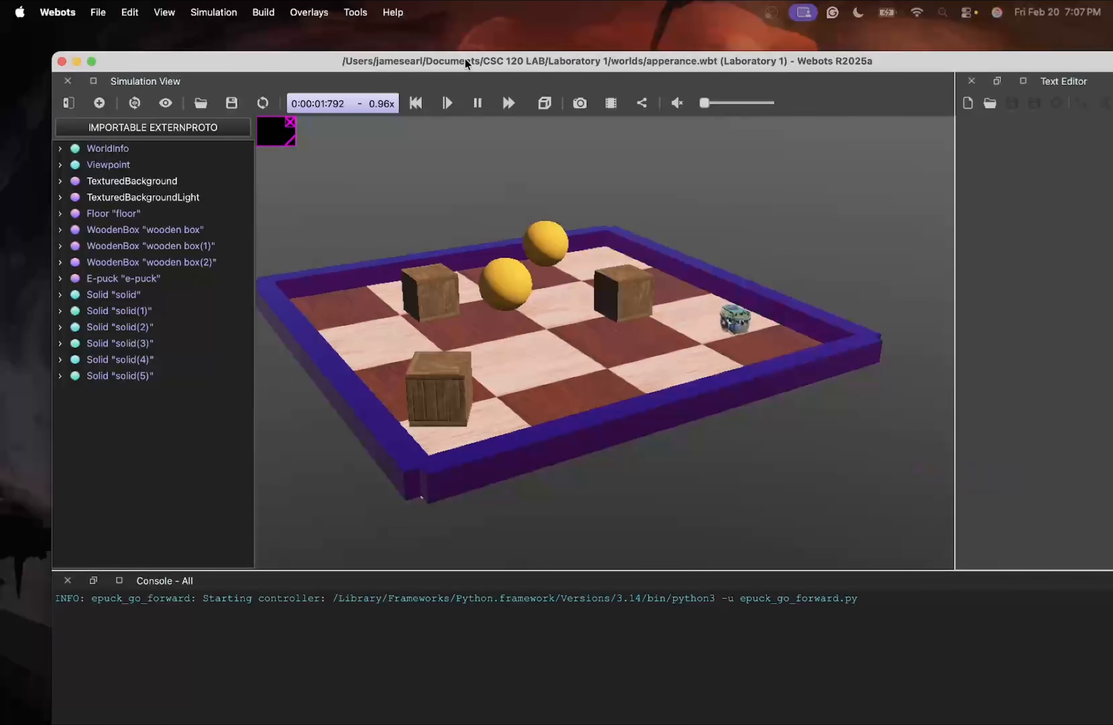
{"action": "double_click", "coordinate": [292, 66]}
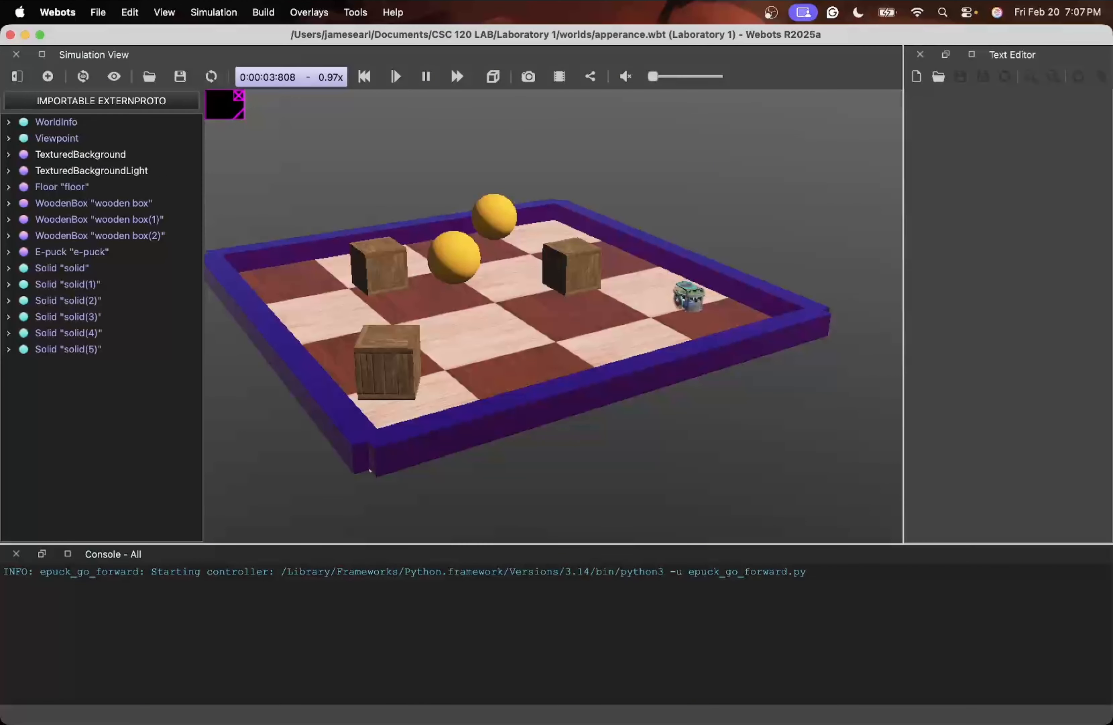
Examine the Solid nodes in the scene tree to identify which one is the ball
{"action": "left_click", "coordinate": [70, 253]}
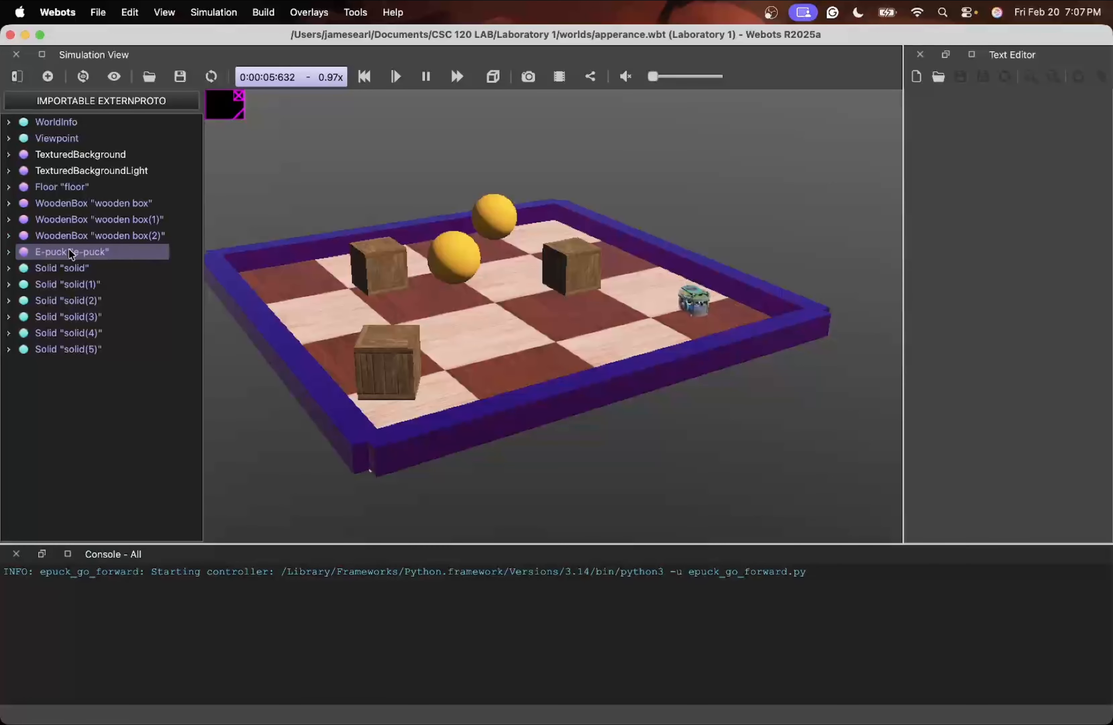
{"action": "left_click", "coordinate": [70, 333]}
{"action": "left_click", "coordinate": [87, 301]}
{"action": "left_click", "coordinate": [60, 286]}
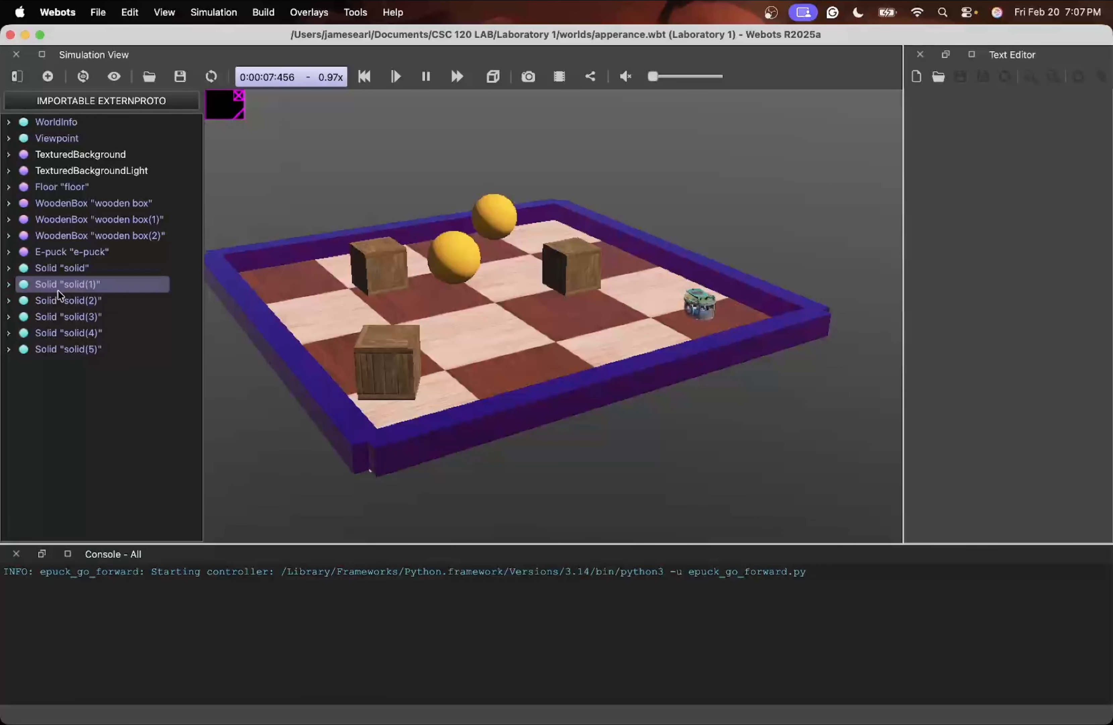
{"action": "left_click", "coordinate": [9, 300]}
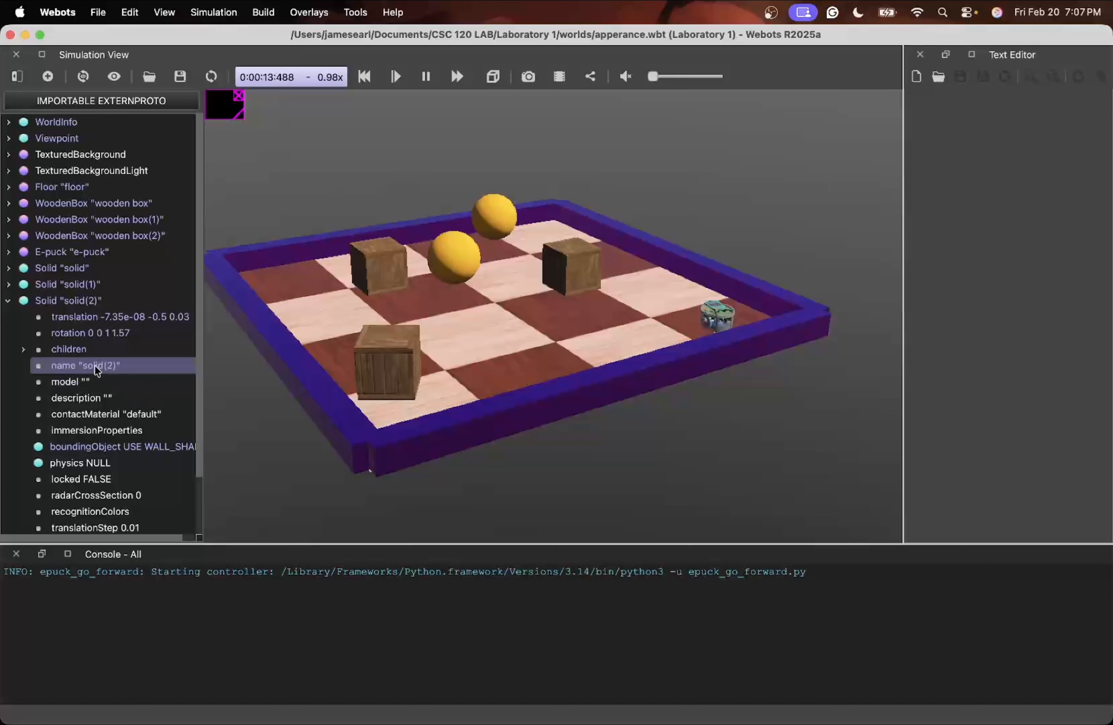
{"action": "left_click", "coordinate": [10, 302]}
{"action": "left_click", "coordinate": [8, 287]}
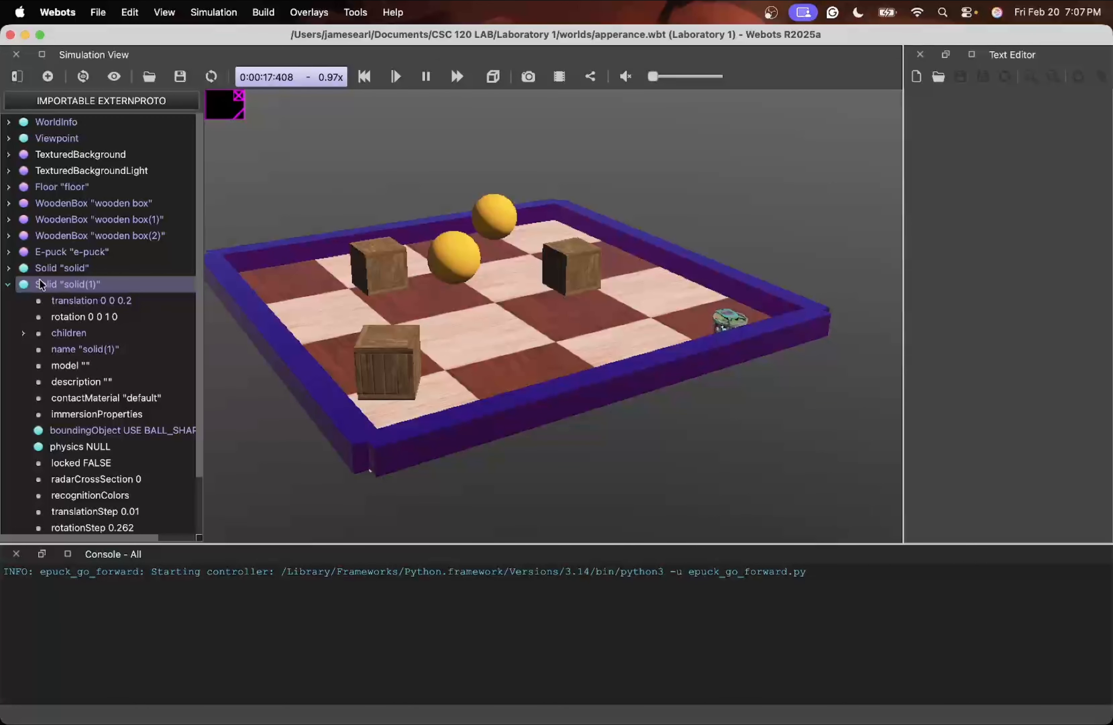
{"action": "left_click", "coordinate": [9, 287]}
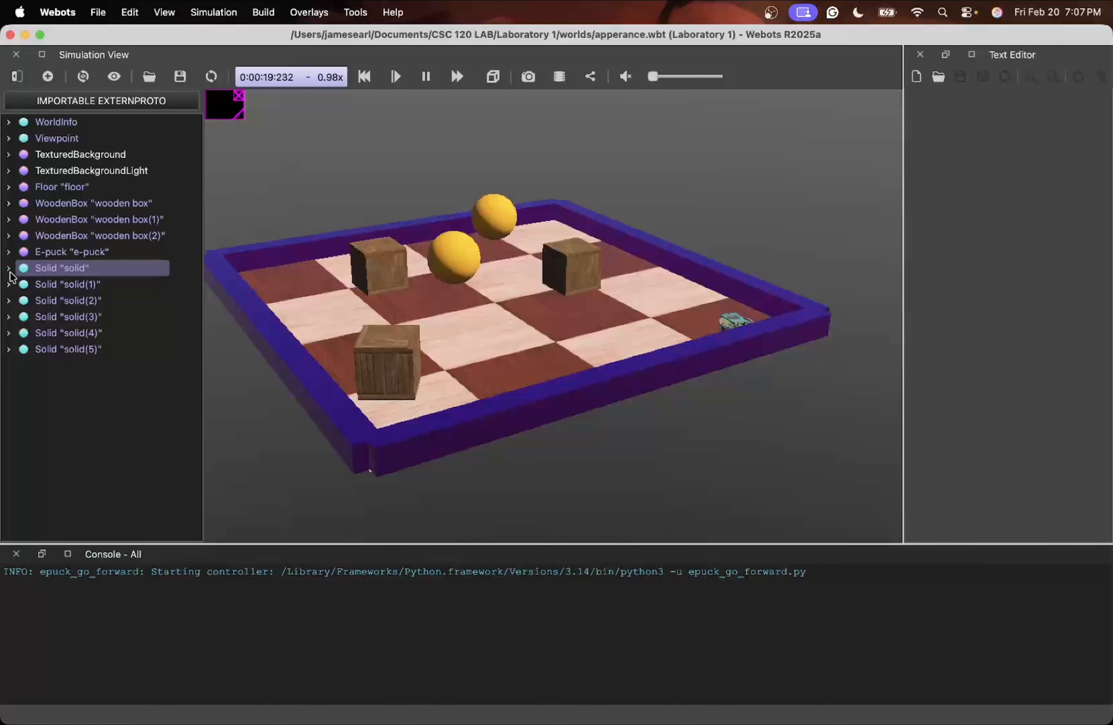
{"action": "left_click", "coordinate": [9, 270]}
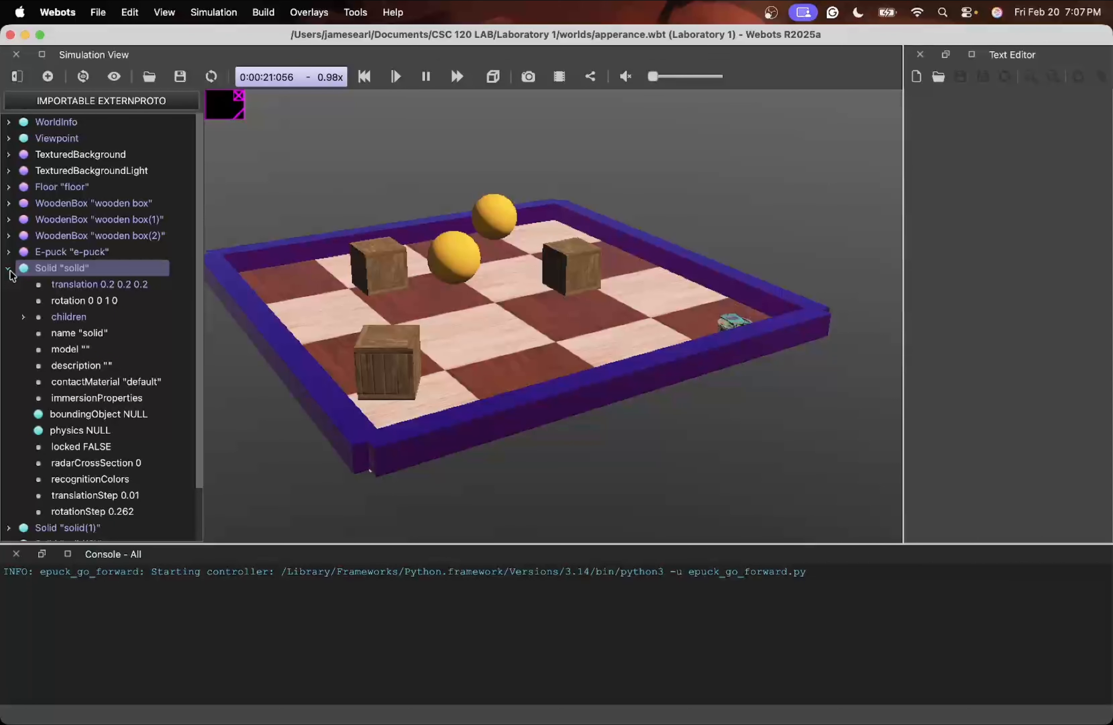
{"action": "left_click", "coordinate": [9, 270]}
{"action": "left_click", "coordinate": [47, 272]}
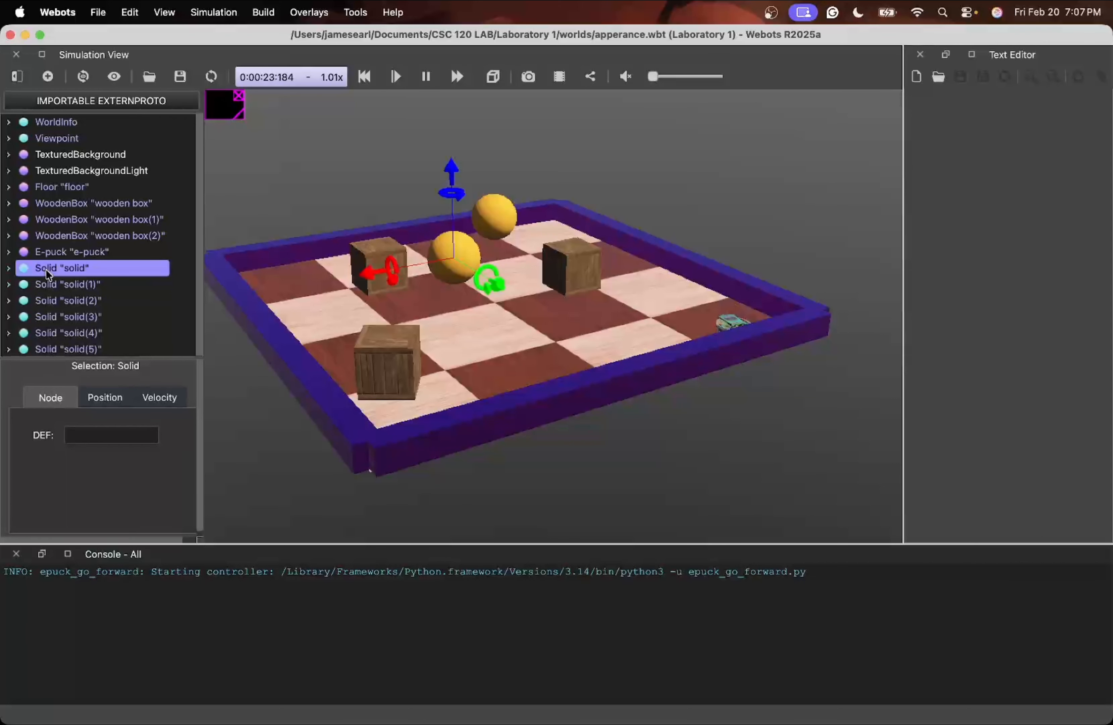
Expand Solid "solid" down to its BALL_SHAPE_LEVEL shape and delete the shape's existing PBRAppearance
{"action": "left_click", "coordinate": [9, 268]}
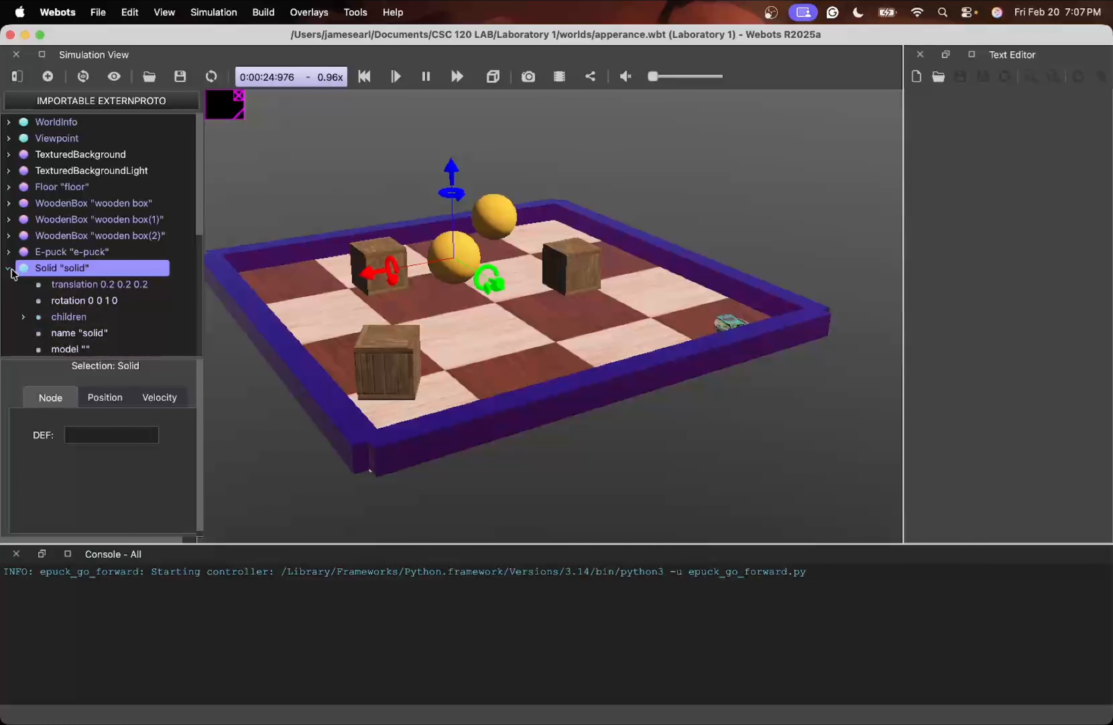
{"action": "scroll", "coordinate": [126, 314], "scroll_direction": "down", "scroll_amount": 3}
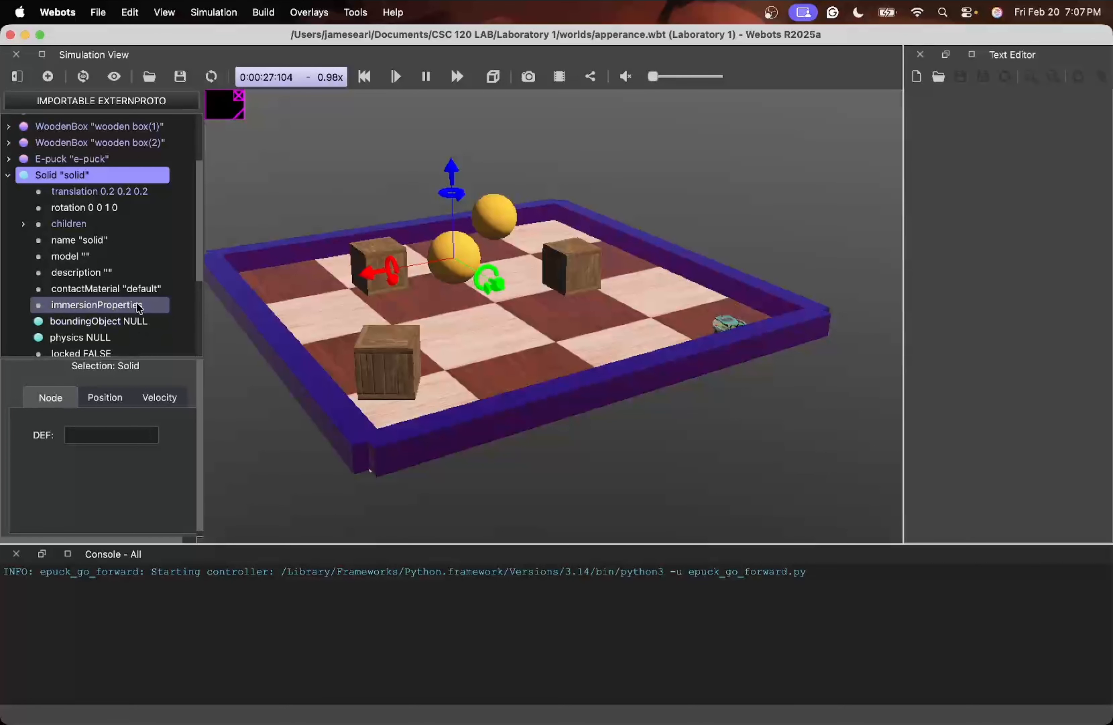
{"action": "left_click", "coordinate": [26, 224]}
{"action": "double_click", "coordinate": [125, 238]}
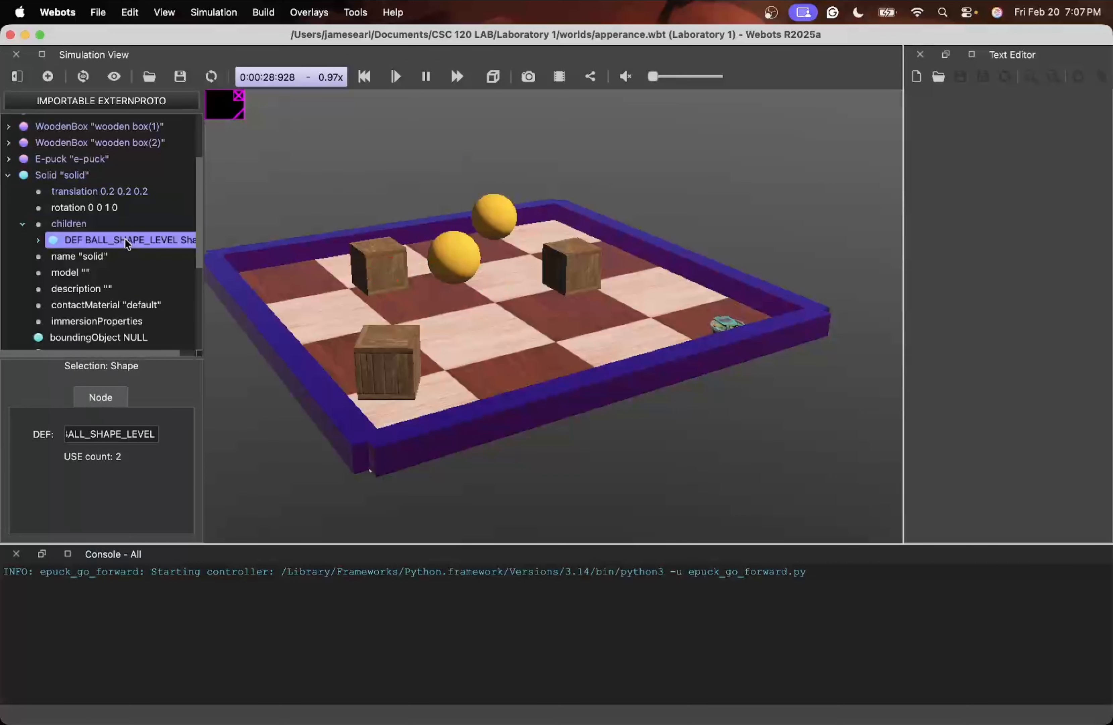
{"action": "left_click", "coordinate": [140, 256]}
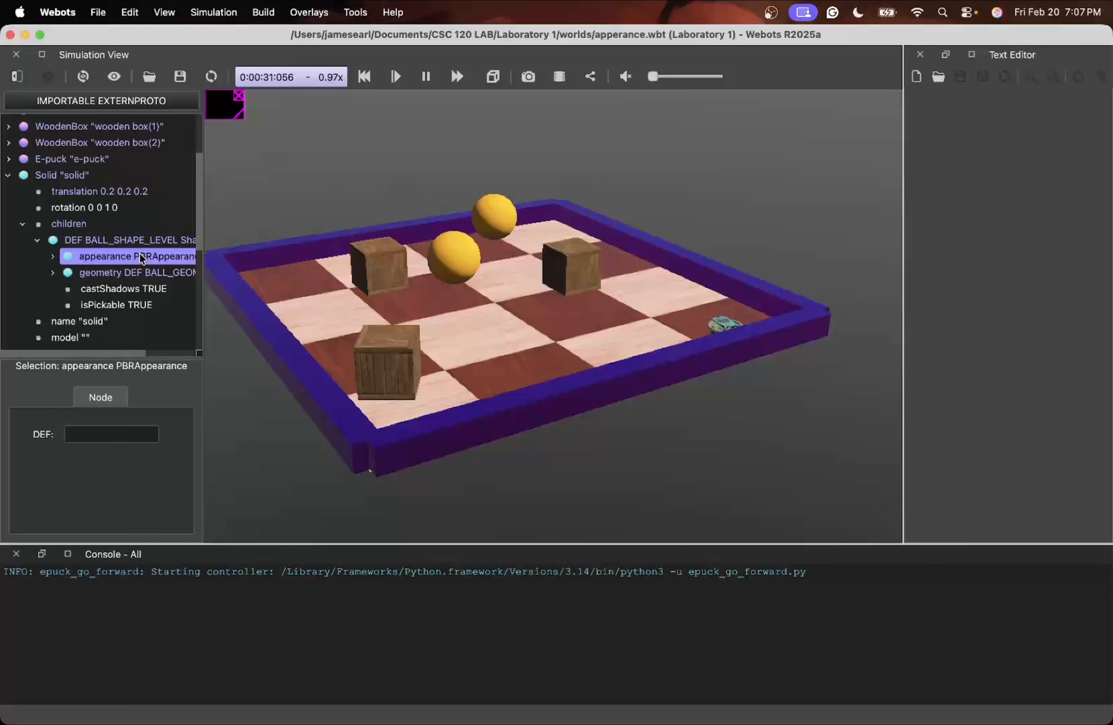
{"action": "double_click", "coordinate": [139, 256]}
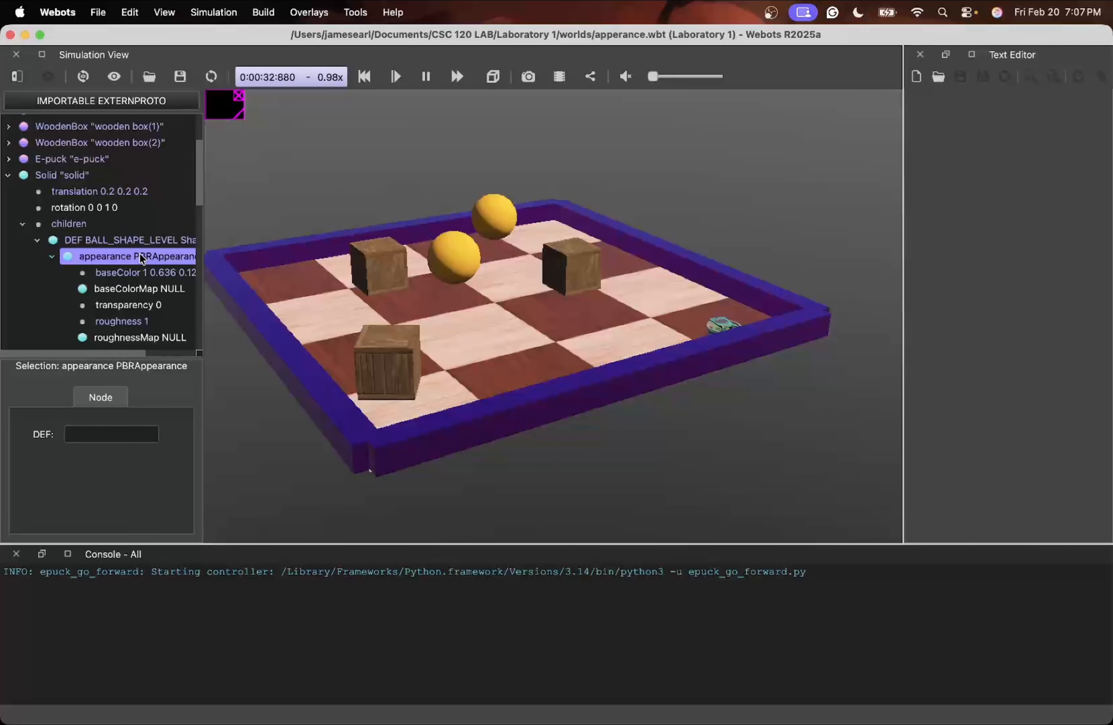
{"action": "right_click", "coordinate": [140, 253]}
{"action": "right_click", "coordinate": [118, 255]}
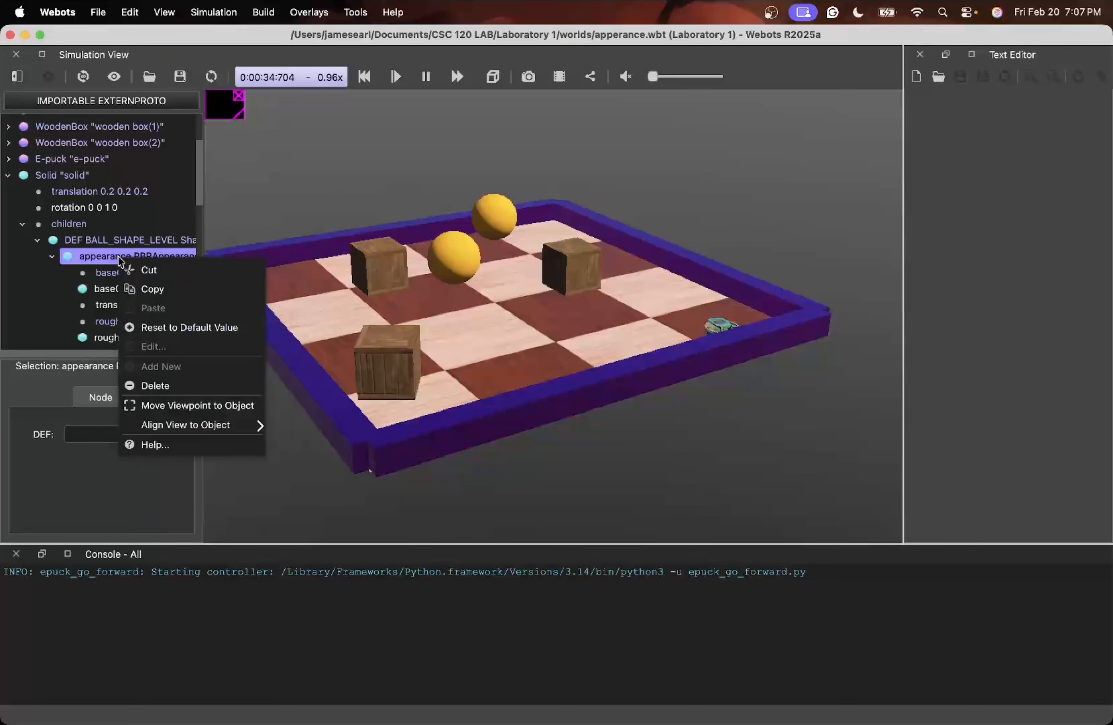
{"action": "left_click", "coordinate": [177, 386]}
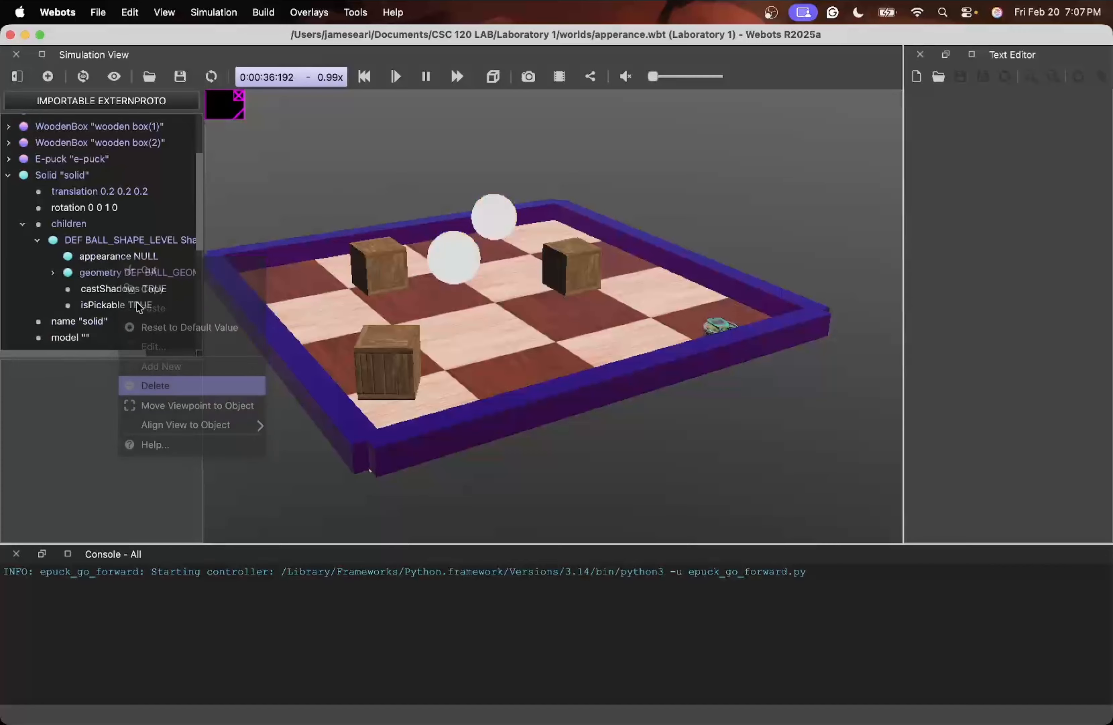
Add a PBRAppearance base node to the BALL_SHAPE_LEVEL shape's empty appearance field
{"action": "left_click", "coordinate": [95, 256]}
{"action": "double_click", "coordinate": [109, 254]}
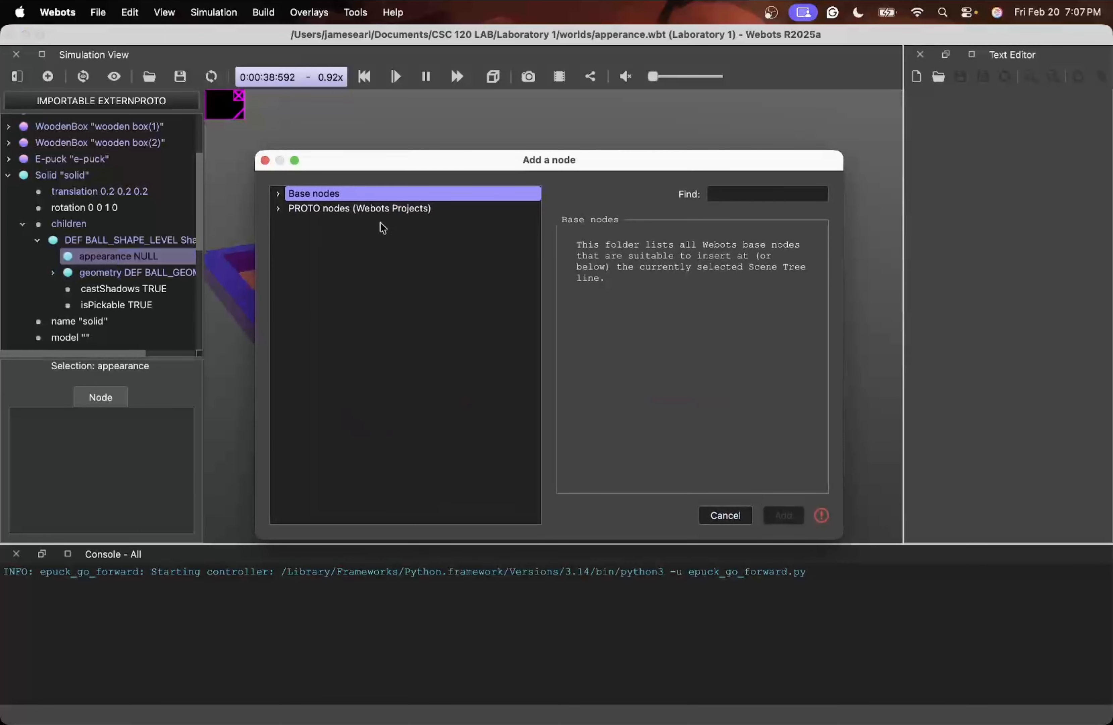
{"action": "left_click", "coordinate": [278, 193]}
{"action": "left_click", "coordinate": [315, 226]}
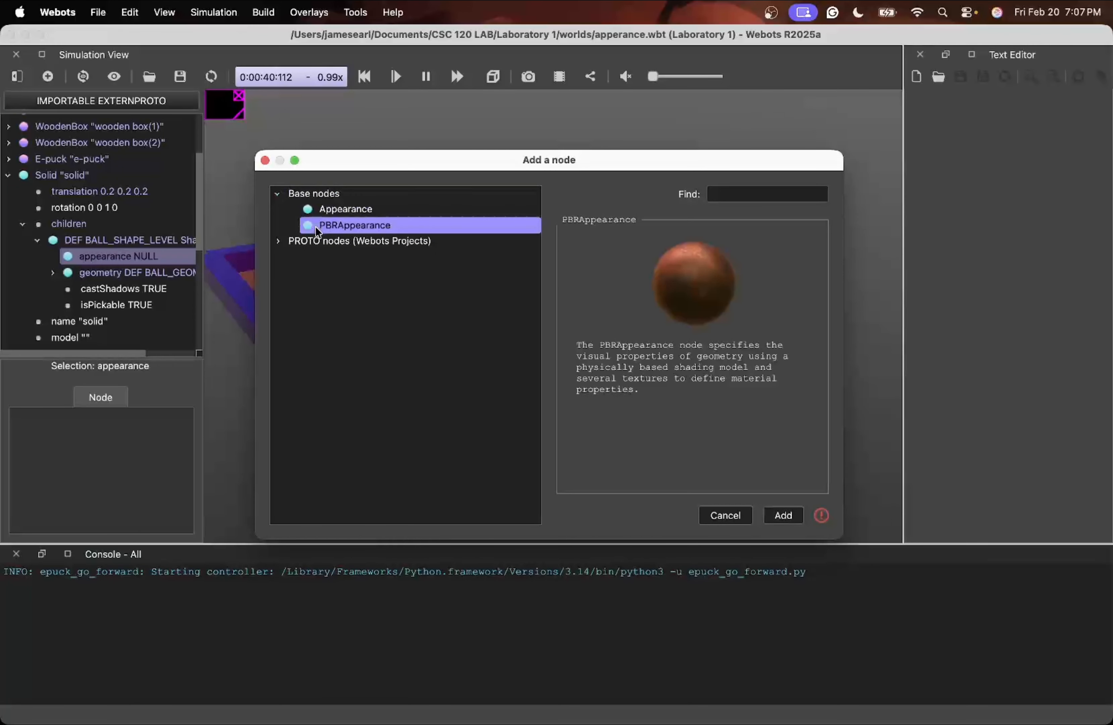
{"action": "left_click", "coordinate": [779, 520]}
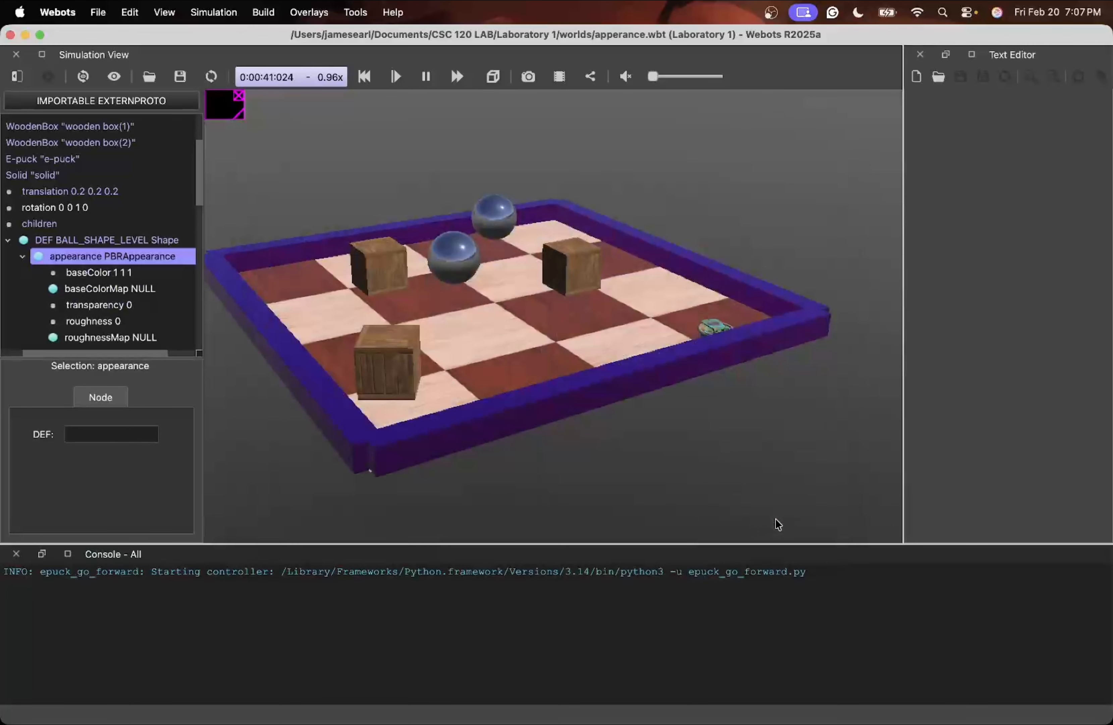
Add an ImageTexture node to the baseColorMap field of the ball's PBRAppearance
{"action": "double_click", "coordinate": [110, 288]}
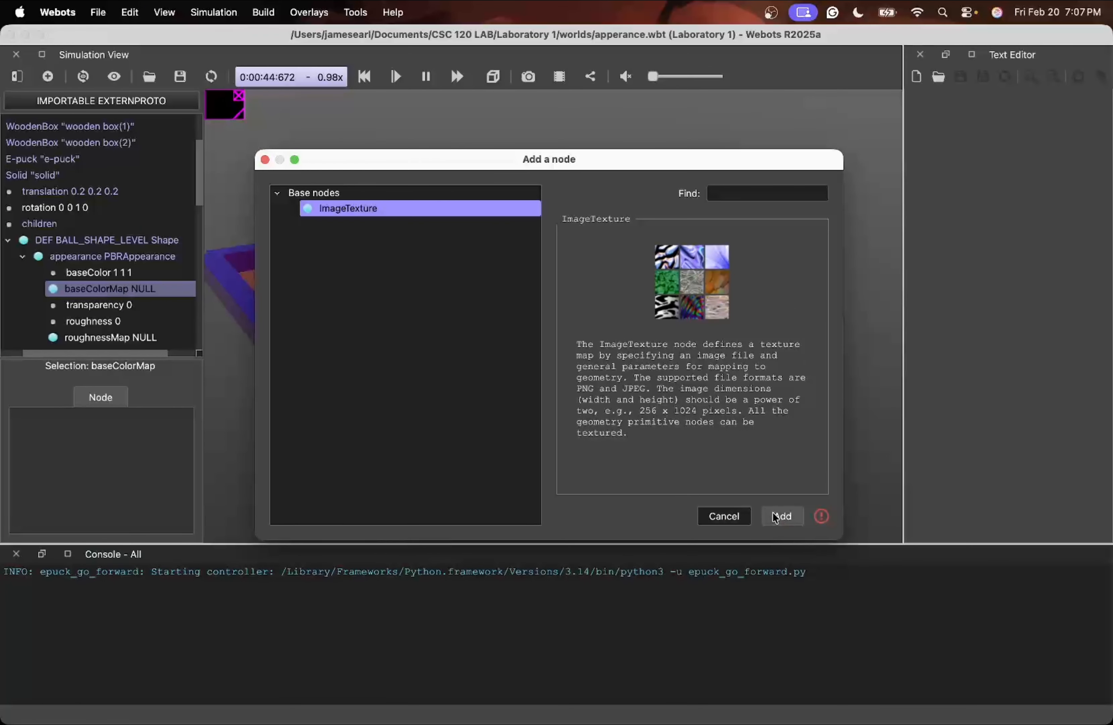
{"action": "left_click", "coordinate": [783, 516]}
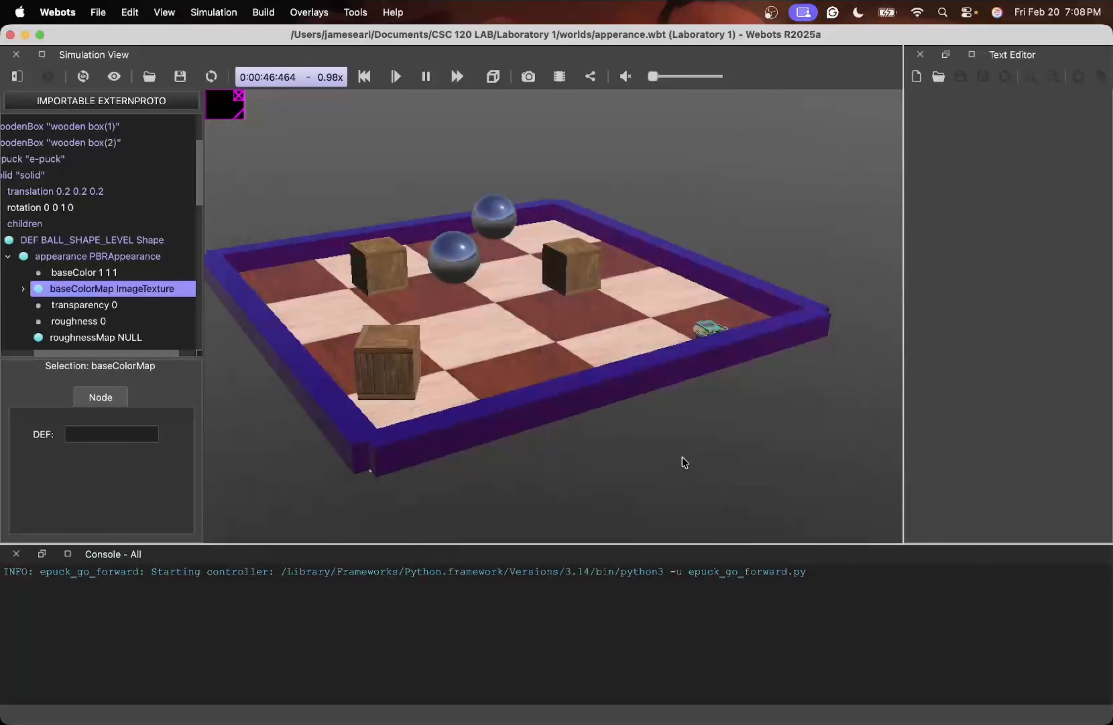
{"action": "left_click_drag", "start_coordinate": [499, 281], "coordinate": [502, 256]}
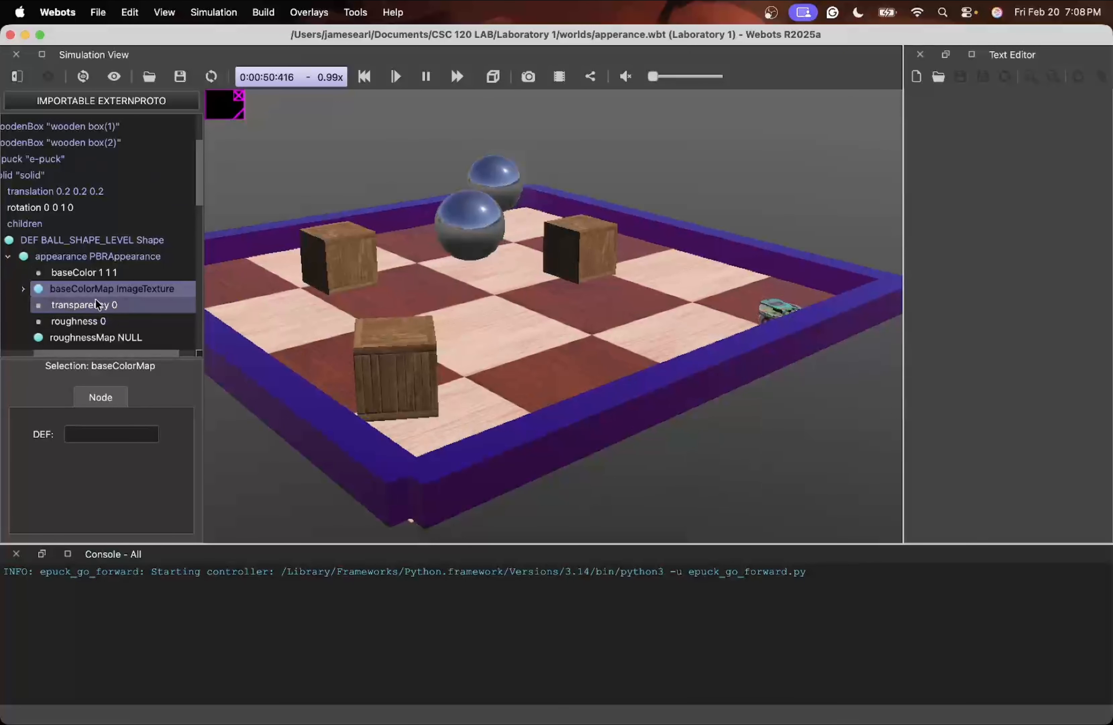
Expand the ball's baseColorMap ImageTexture and add an empty entry to its url field
{"action": "scroll", "coordinate": [99, 299], "scroll_direction": "down", "scroll_amount": 3}
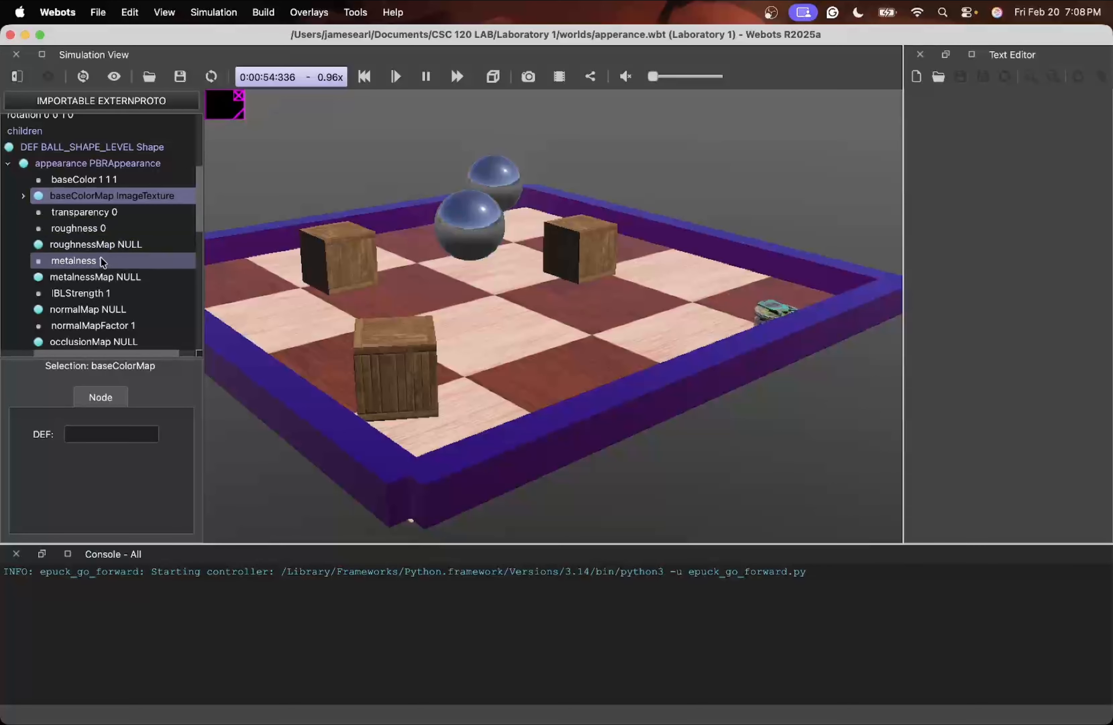
{"action": "left_click", "coordinate": [22, 196]}
{"action": "left_click", "coordinate": [82, 215]}
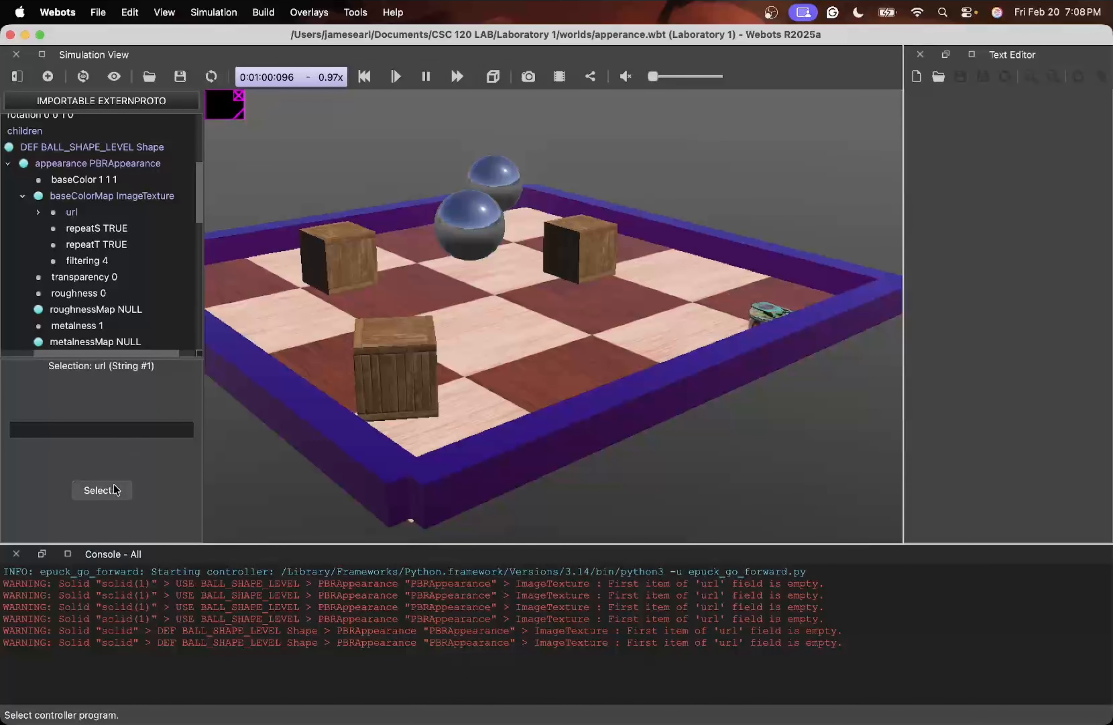
Dismiss the texture file chooser and pause the running simulation
{"action": "left_click", "coordinate": [111, 496]}
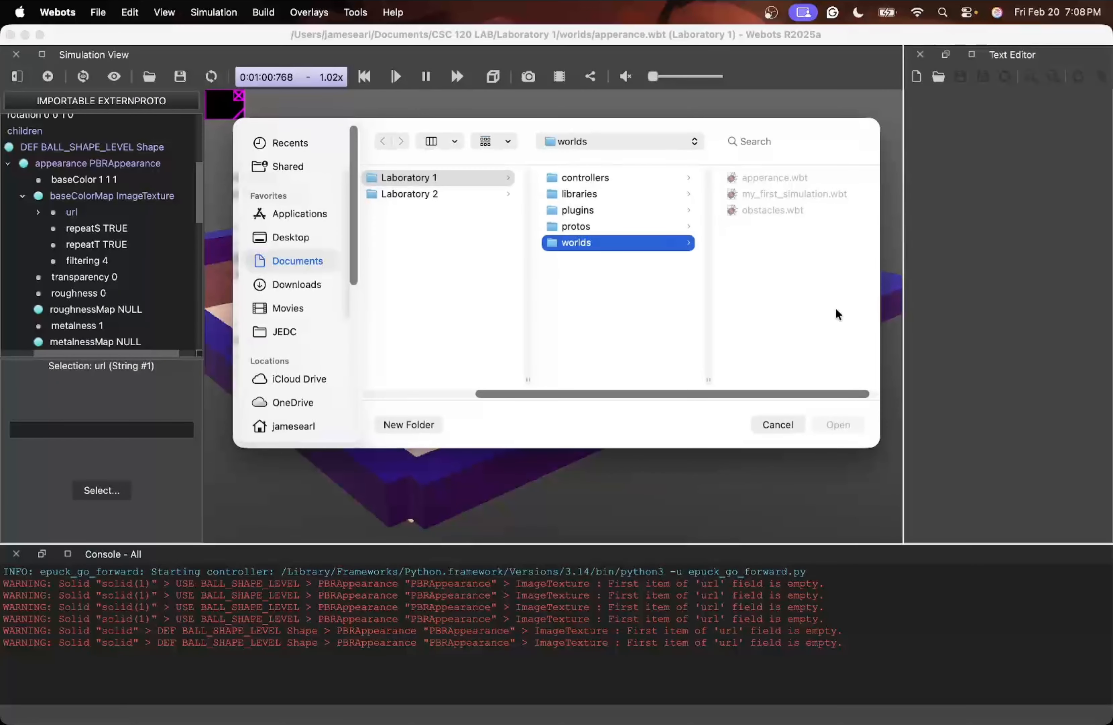
{"action": "left_click", "coordinate": [777, 425]}
{"action": "left_click", "coordinate": [426, 76]}
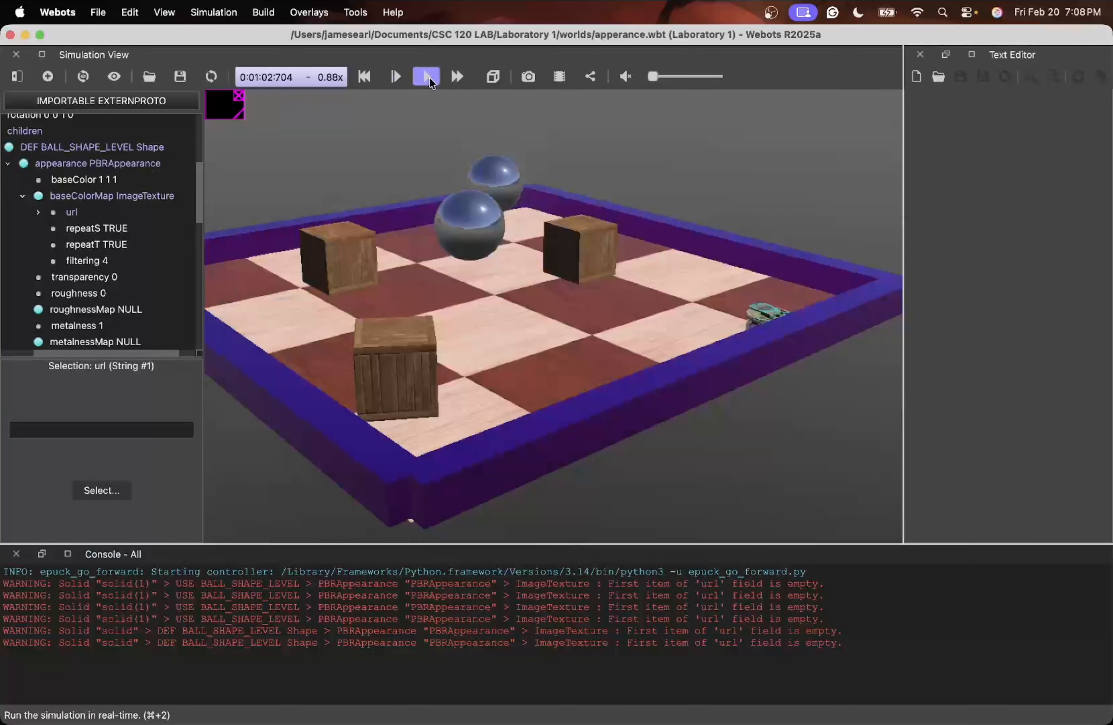
Set the ball texture's url entry to red_brick_wall.jpg from Laboratory 2/JEDC Solution/downloaded_texture
{"action": "left_click", "coordinate": [109, 493]}
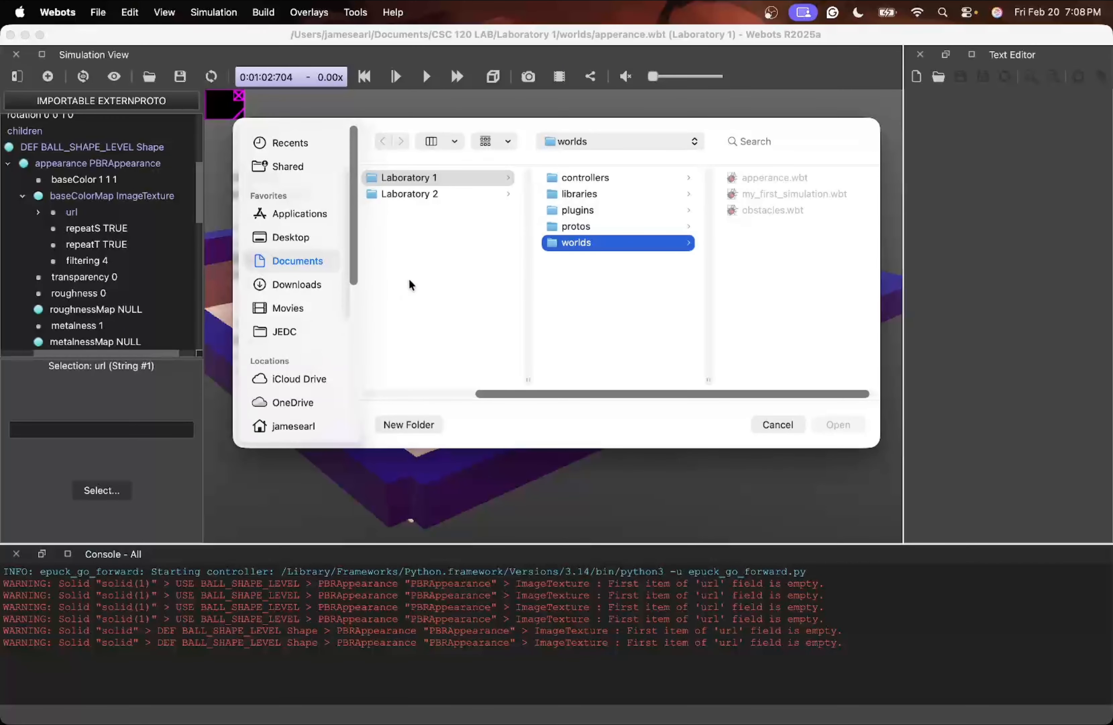
{"action": "left_click", "coordinate": [427, 196]}
{"action": "left_click", "coordinate": [425, 184]}
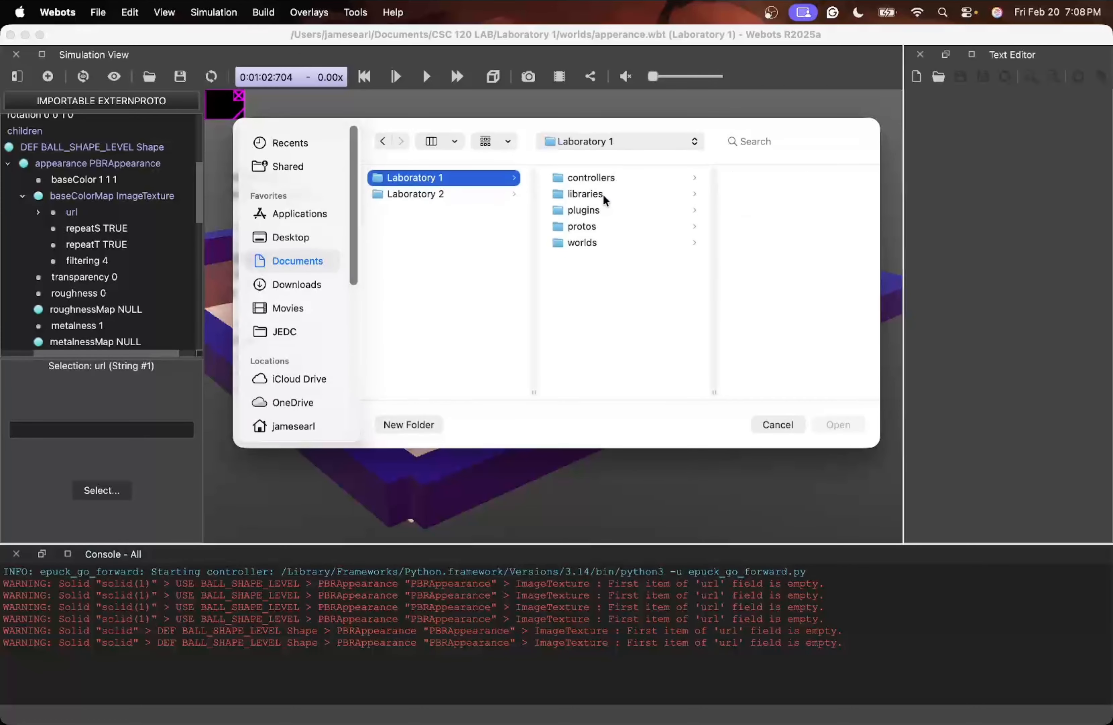
{"action": "left_click", "coordinate": [429, 195]}
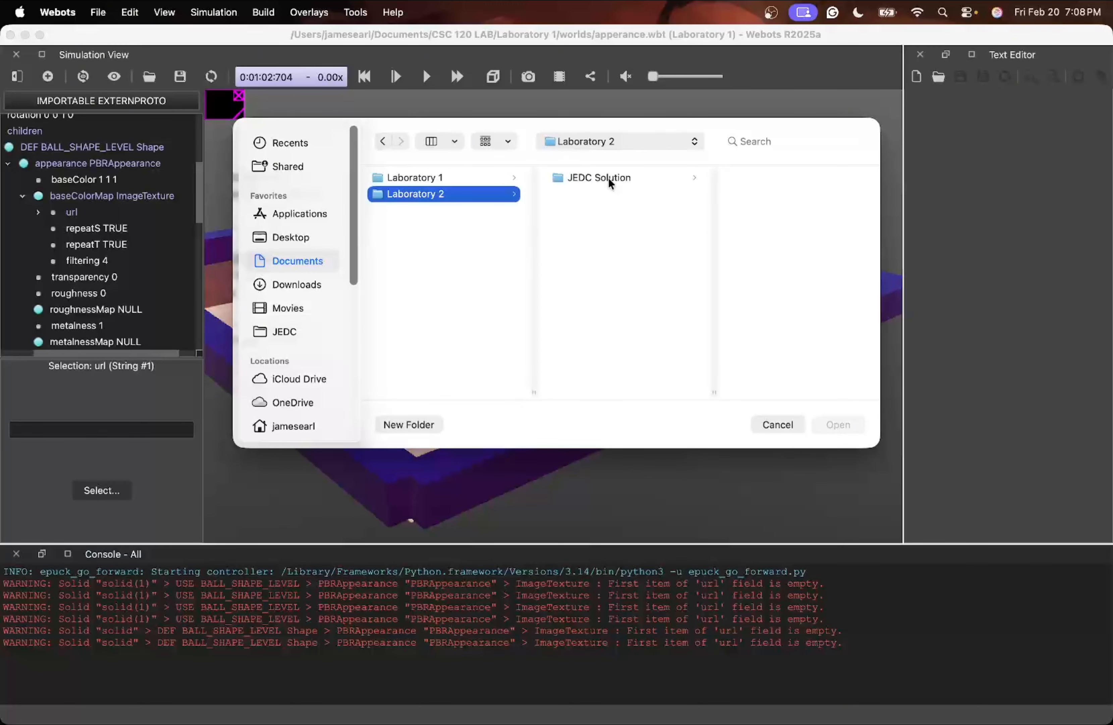
{"action": "left_click", "coordinate": [604, 178]}
{"action": "left_click", "coordinate": [758, 194]}
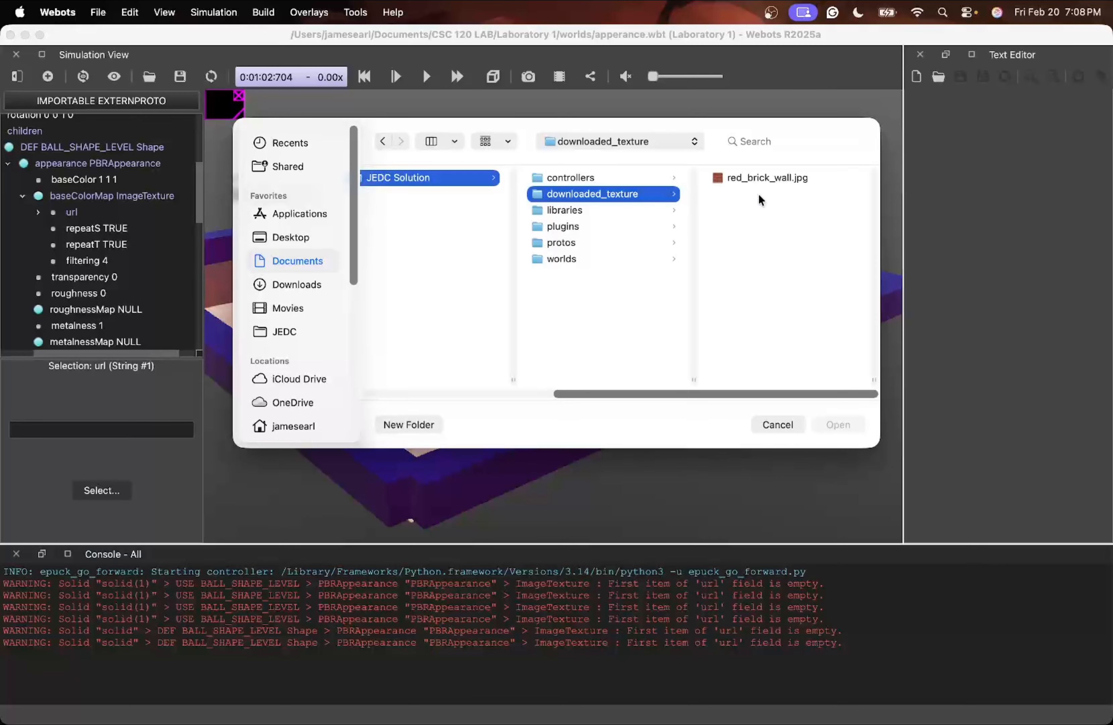
{"action": "left_click", "coordinate": [726, 179]}
{"action": "left_click", "coordinate": [839, 425]}
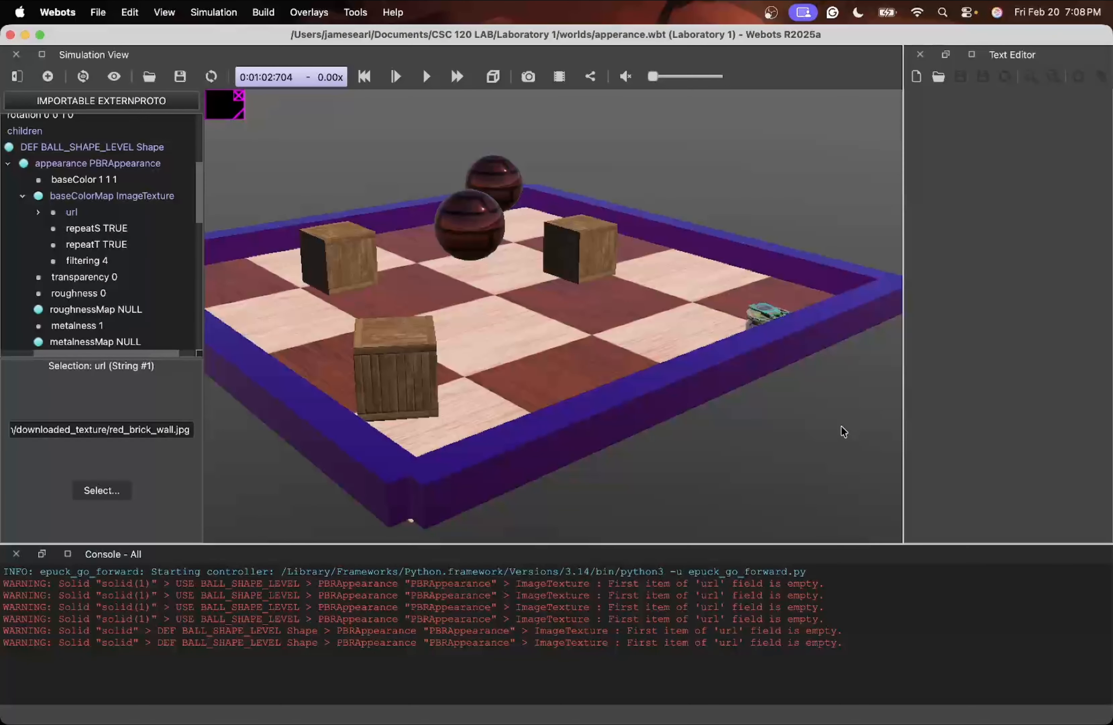
Inspect the brick texture on the two balls up close from different angles
{"action": "scroll", "coordinate": [489, 245], "scroll_direction": "up", "scroll_amount": 5}
{"action": "mouse_move", "coordinate": [404, 160]}
{"action": "left_mouse_down"}
{"action": "mouse_move", "coordinate": [402, 139]}
{"action": "mouse_move", "coordinate": [397, 167]}
{"action": "left_mouse_up"}
{"action": "scroll", "coordinate": [393, 151], "scroll_direction": "down", "scroll_amount": 5}
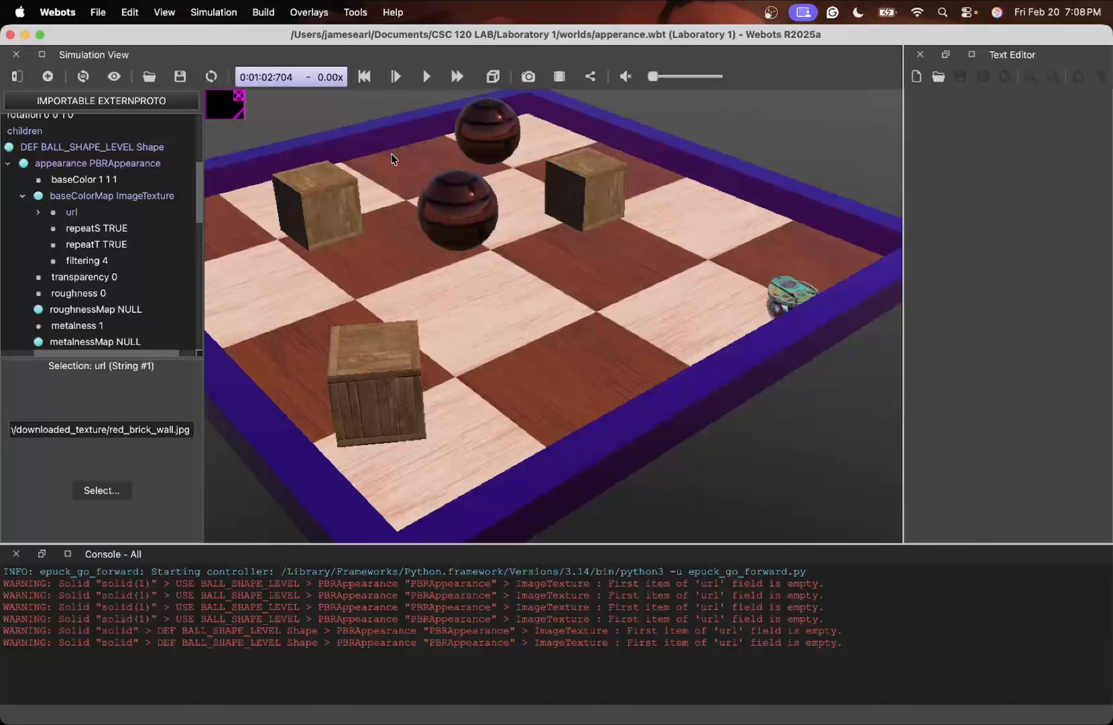
{"action": "left_click_drag", "start_coordinate": [391, 154], "coordinate": [418, 179]}
{"action": "scroll", "coordinate": [556, 207], "scroll_direction": "up", "scroll_amount": 10}
{"action": "scroll", "coordinate": [556, 206], "scroll_direction": "down", "scroll_amount": 5}
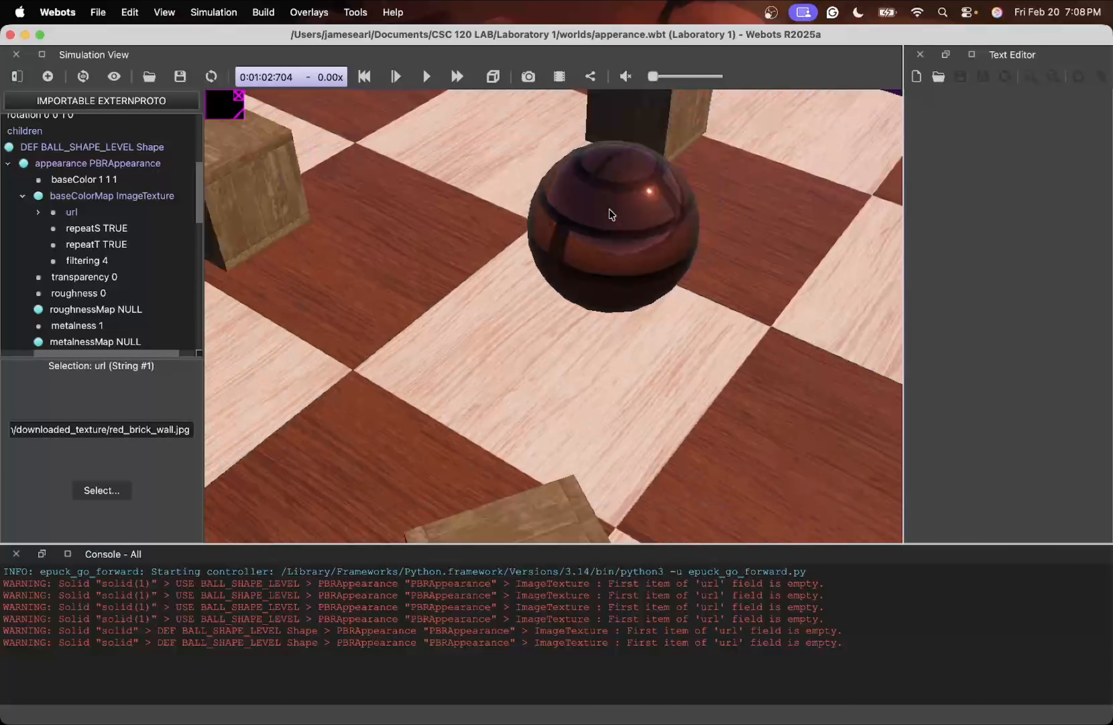
{"action": "left_click_drag", "start_coordinate": [612, 213], "coordinate": [611, 172]}
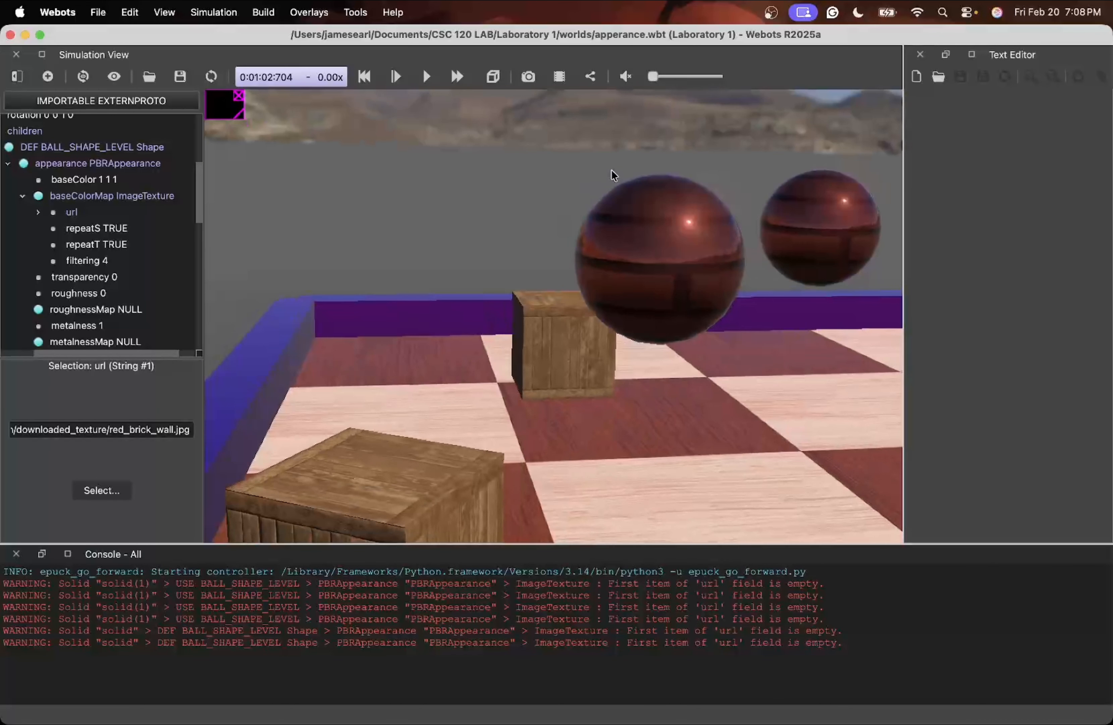
Set the metalness of the ball's PBRAppearance to 0 and check the textured balls
{"action": "left_click", "coordinate": [97, 325]}
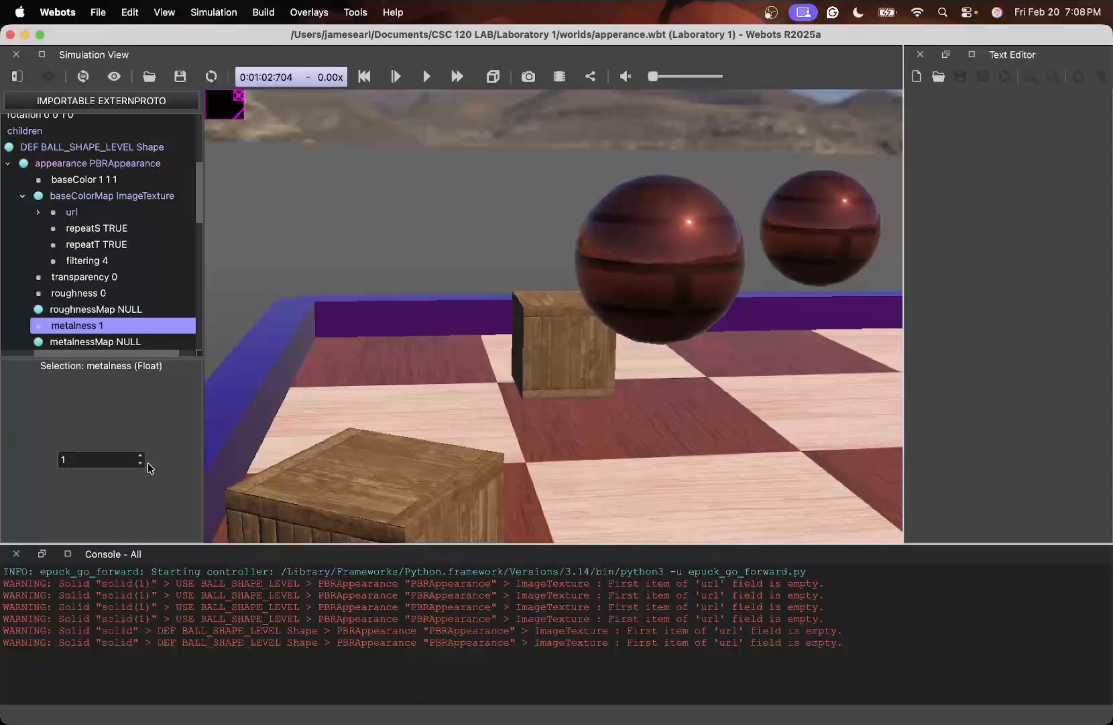
{"action": "left_click", "coordinate": [97, 461]}
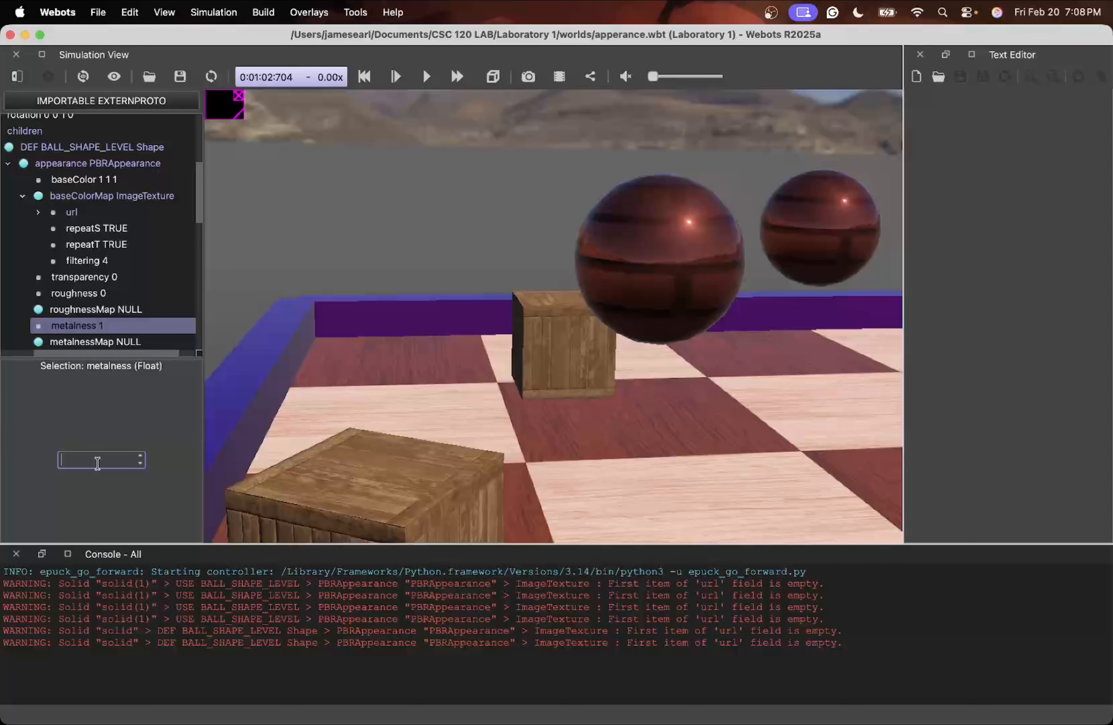
{"action": "type", "text": "0"}
{"action": "key", "text": "Return"}
{"action": "left_click_drag", "start_coordinate": [618, 363], "coordinate": [684, 307]}
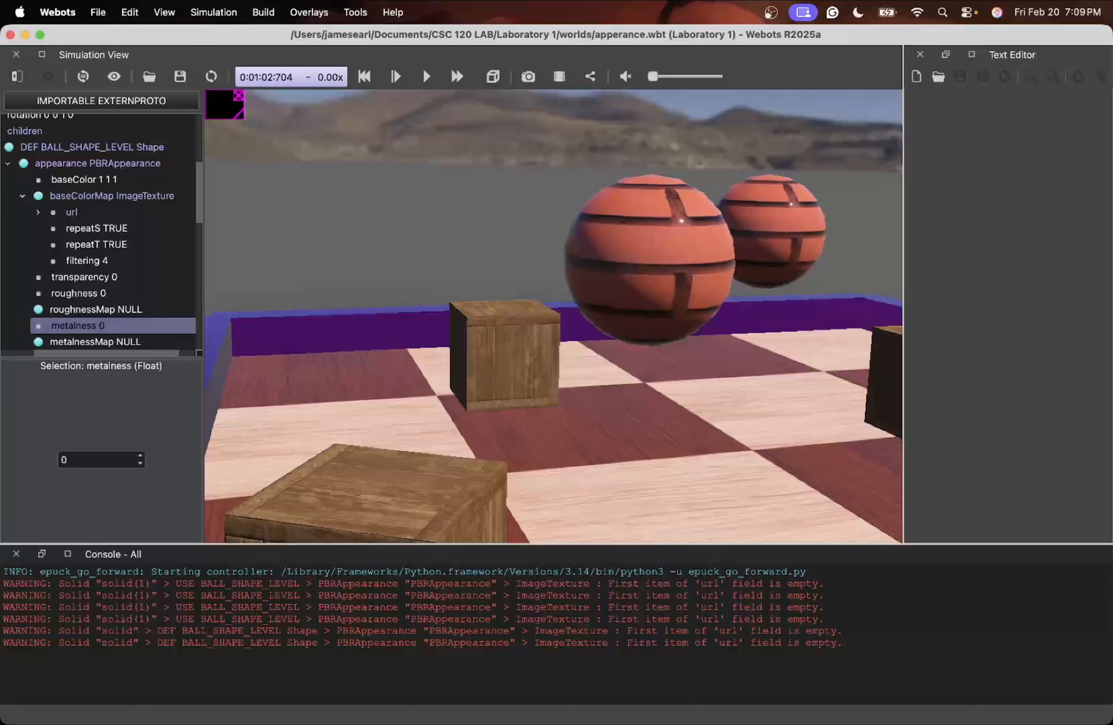
Switch the 3D view to wireframe rendering and inspect the meshes of the balls, boxes and robot
{"action": "left_click_drag", "start_coordinate": [388, 306], "coordinate": [598, 350]}
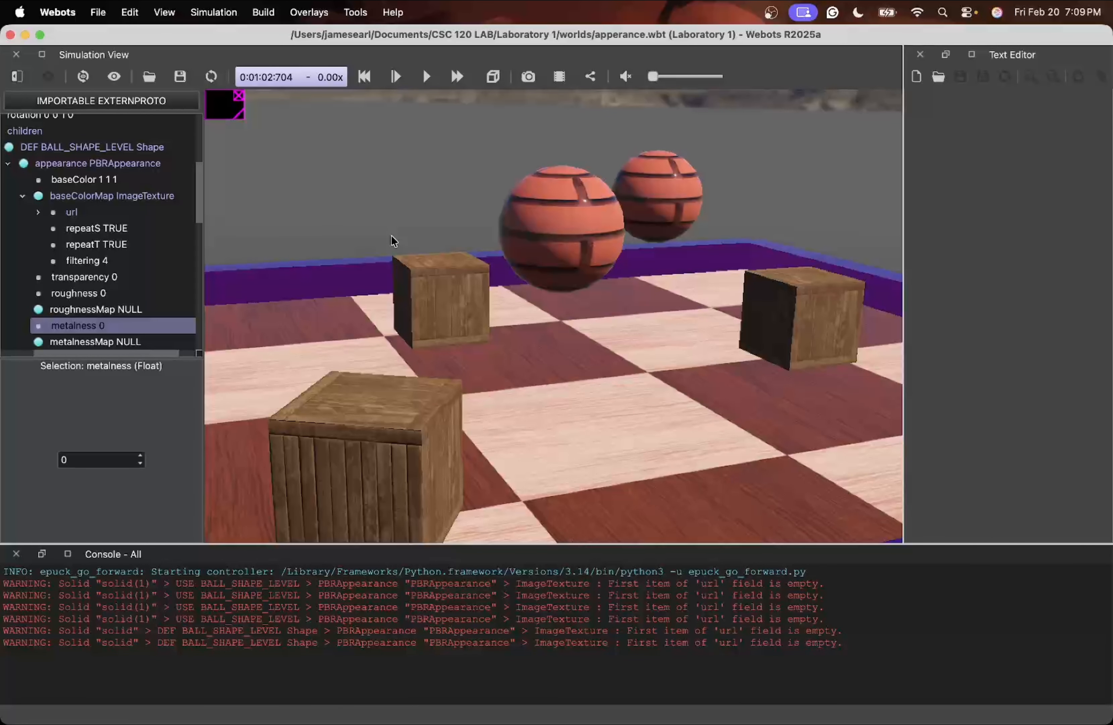
{"action": "left_click", "coordinate": [170, 14]}
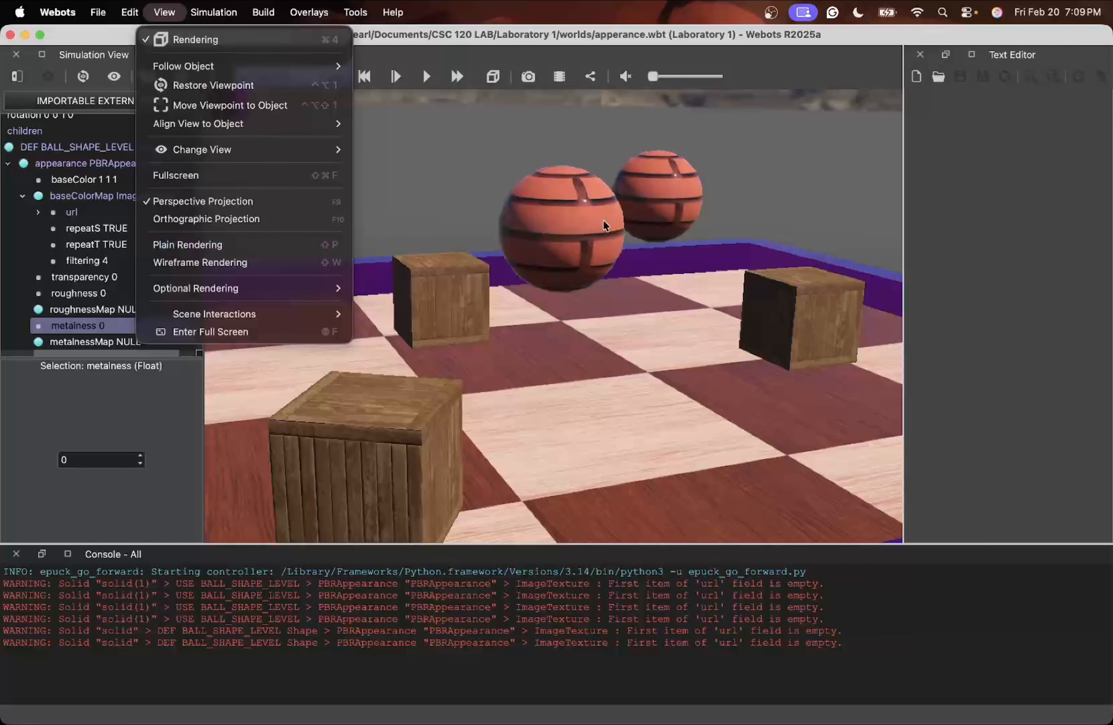
{"action": "left_click", "coordinate": [248, 263]}
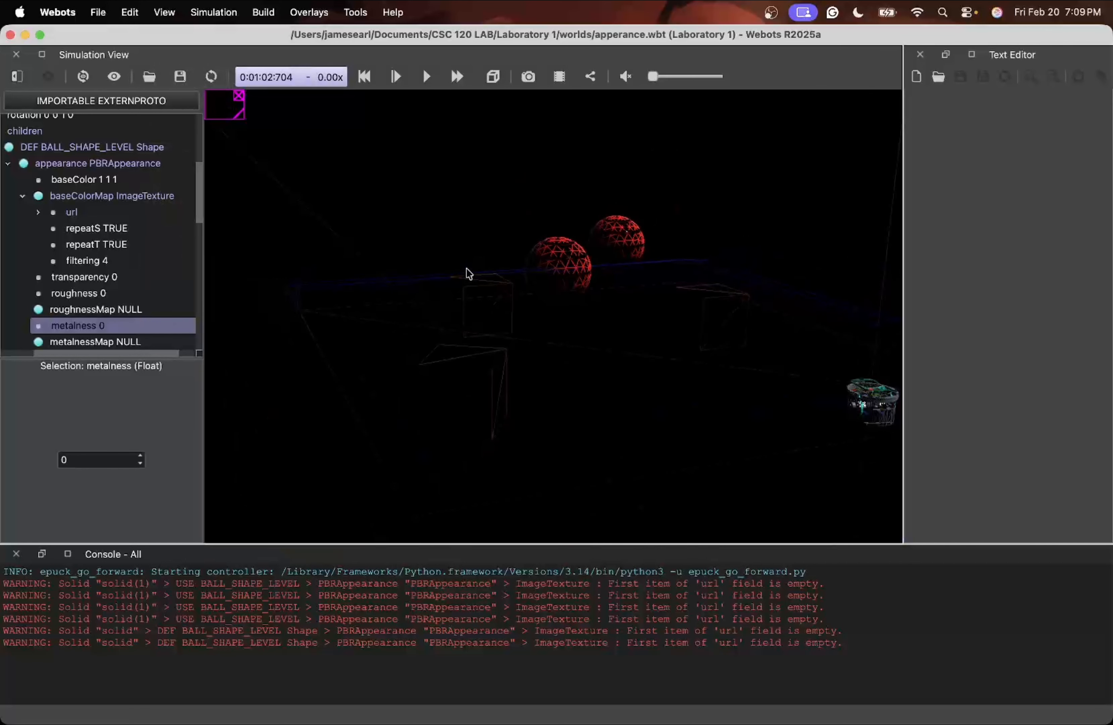
{"action": "left_click_drag", "start_coordinate": [468, 273], "coordinate": [646, 315]}
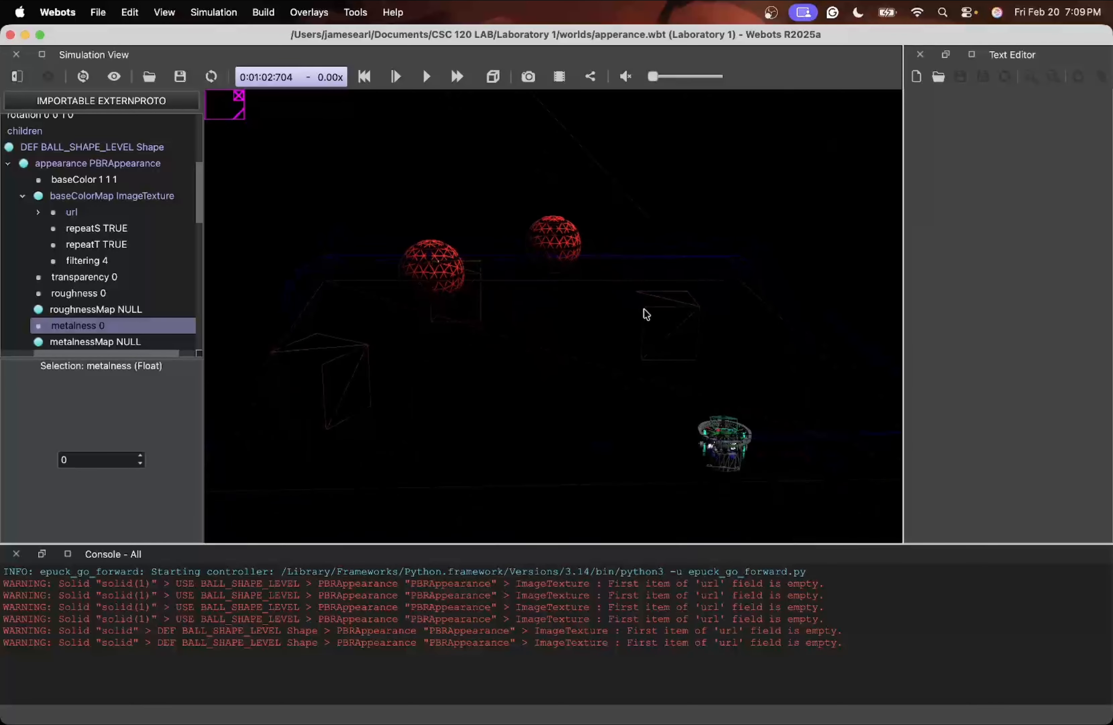
Turn off wireframe rendering so the scene is drawn with plain rendering again
{"action": "left_click", "coordinate": [162, 13]}
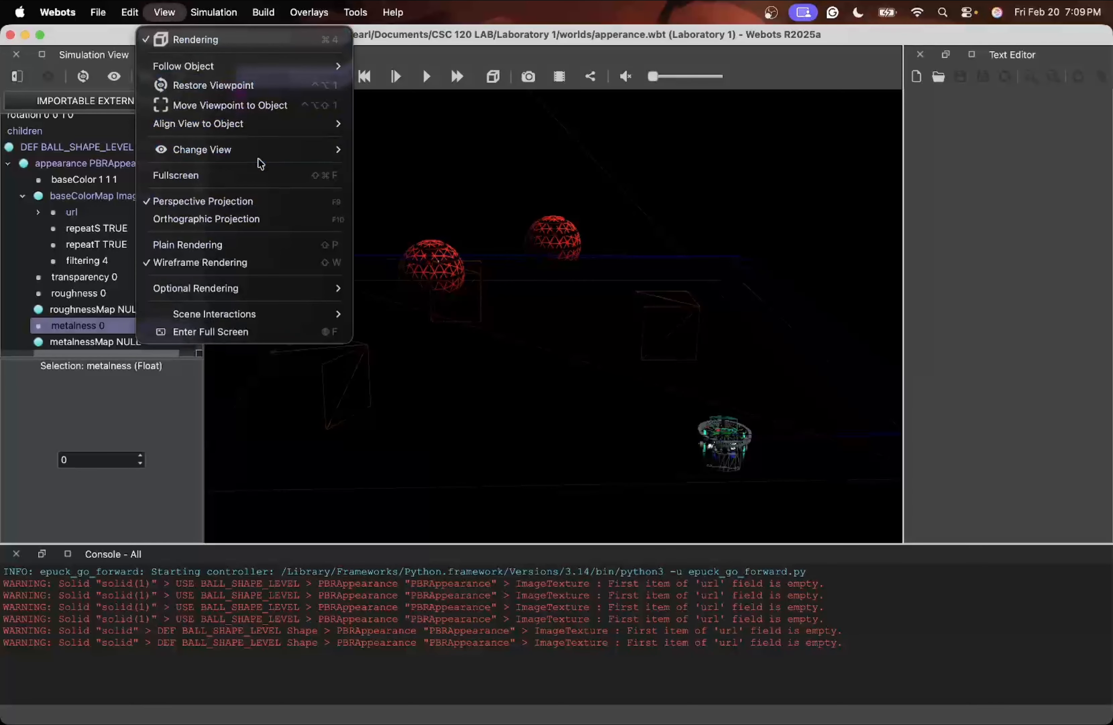
{"action": "left_click", "coordinate": [251, 255]}
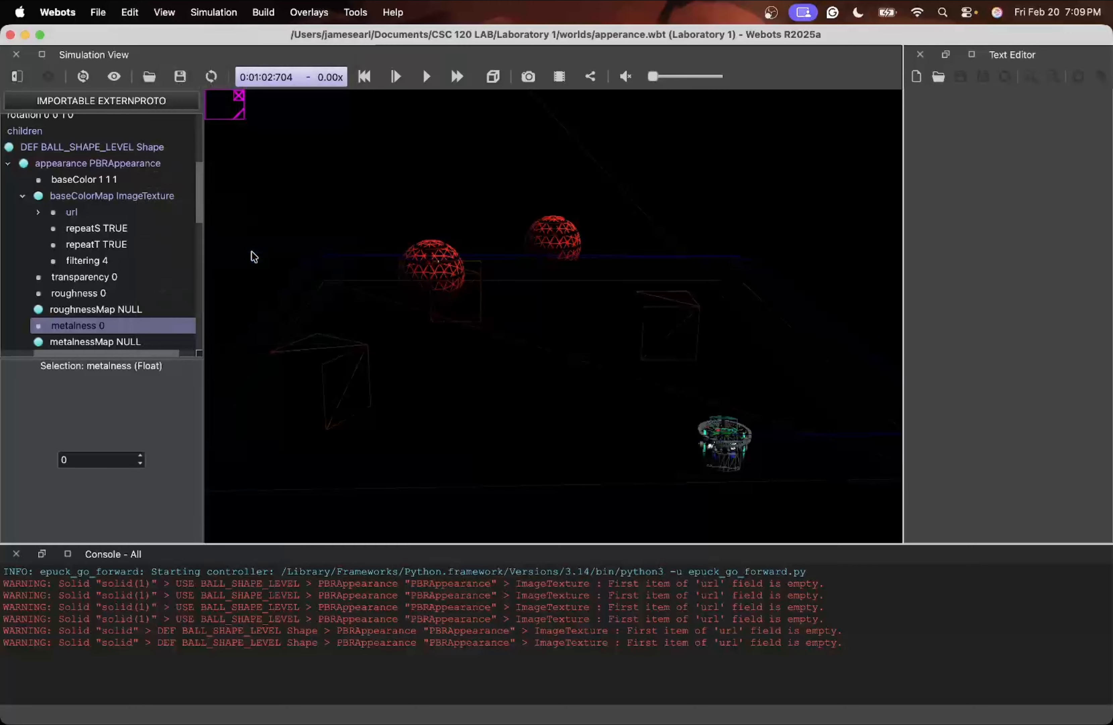
{"action": "left_click_drag", "start_coordinate": [557, 322], "coordinate": [528, 331]}
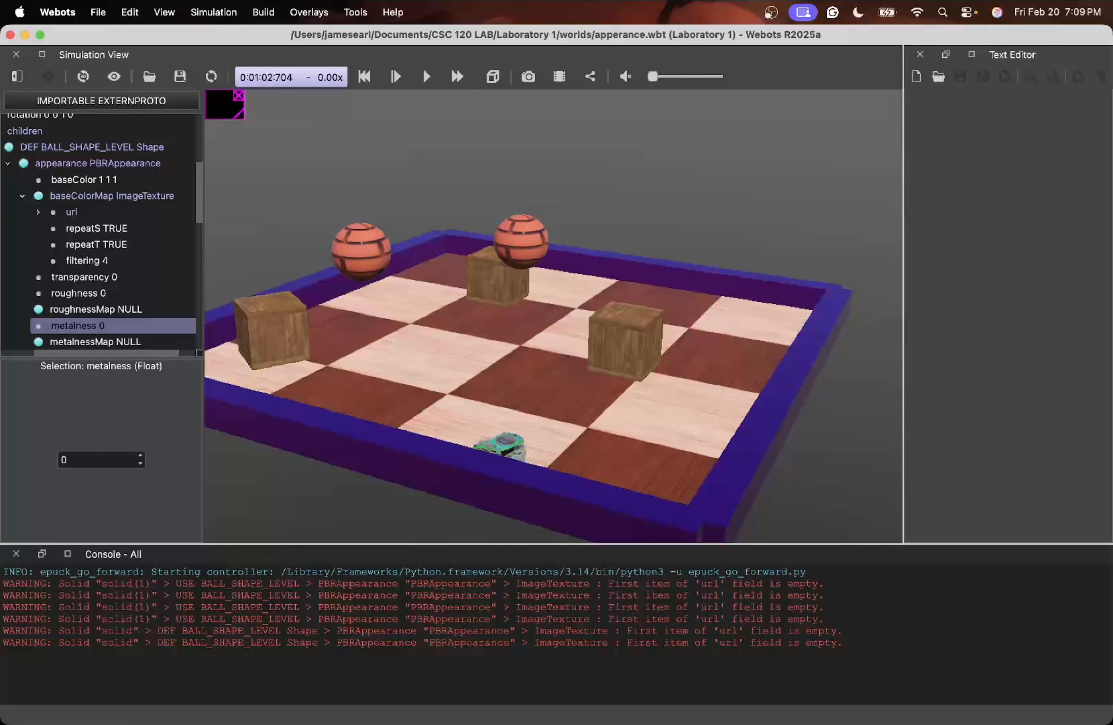
Enable Show Coordinate System for the 3D view with no object selected
{"action": "left_click_drag", "start_coordinate": [722, 416], "coordinate": [623, 354]}
{"action": "left_click", "coordinate": [626, 329]}
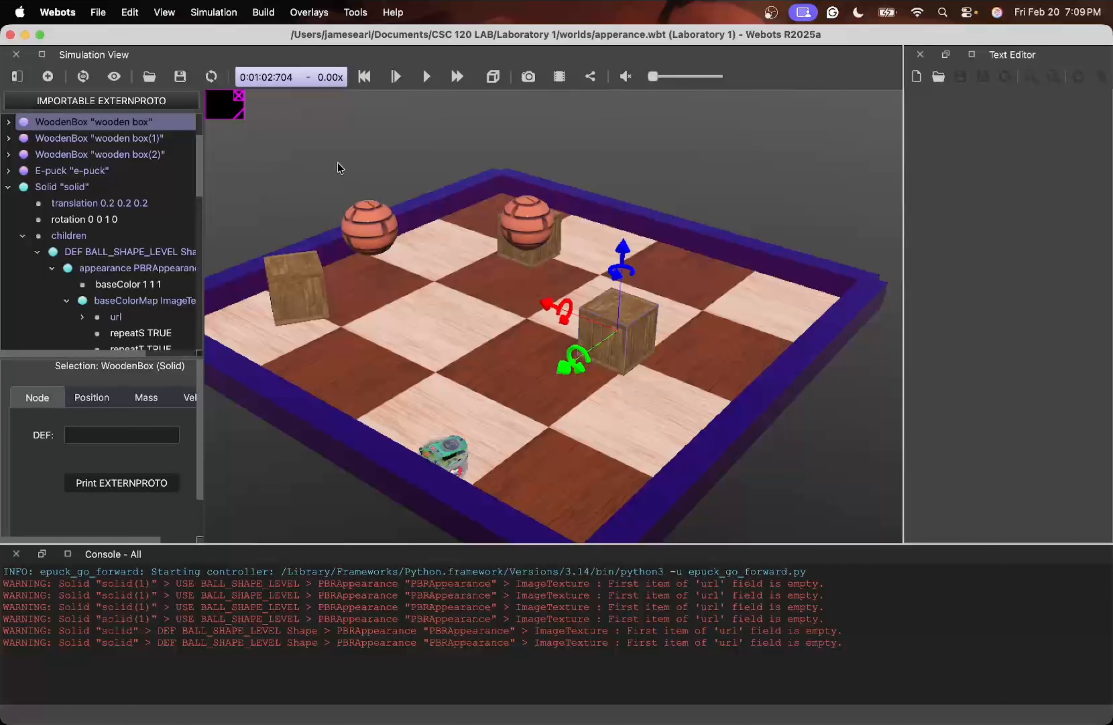
{"action": "left_click", "coordinate": [350, 142]}
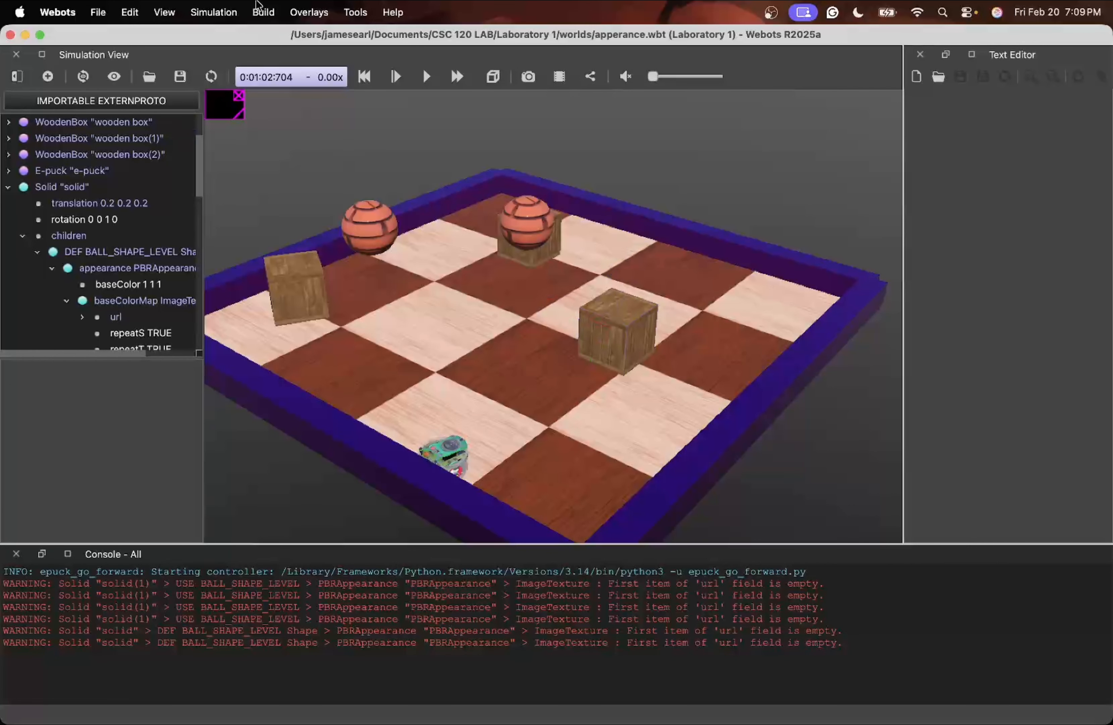
{"action": "left_click", "coordinate": [161, 14]}
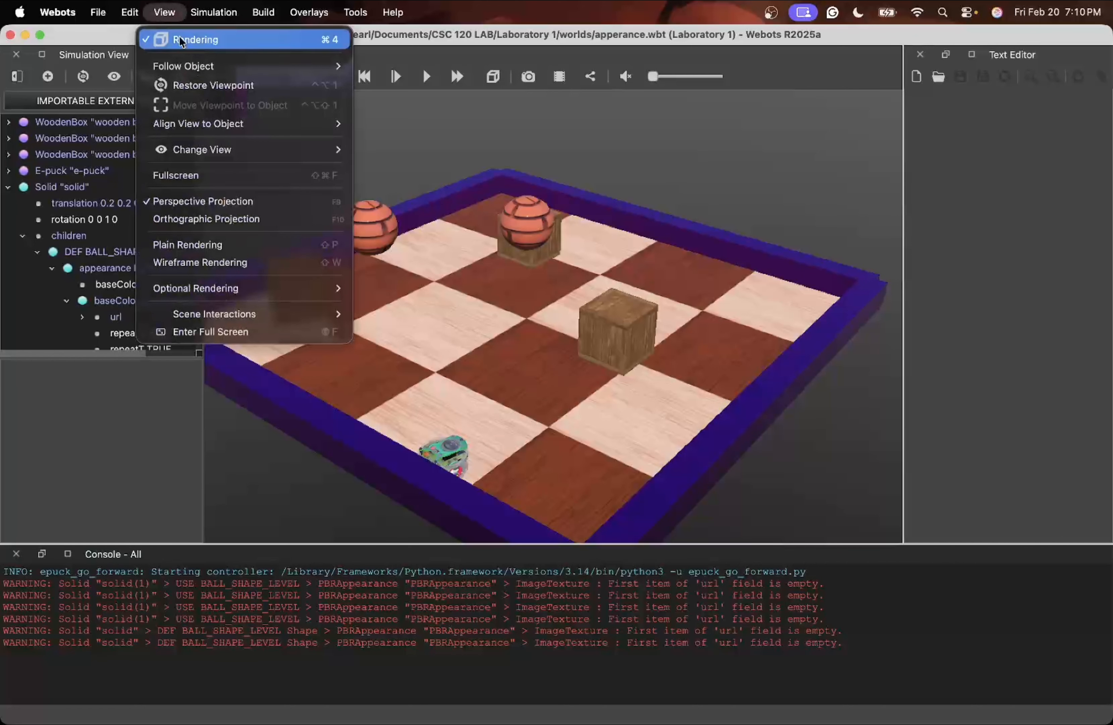
{"action": "mouse_move", "coordinate": [301, 298]}
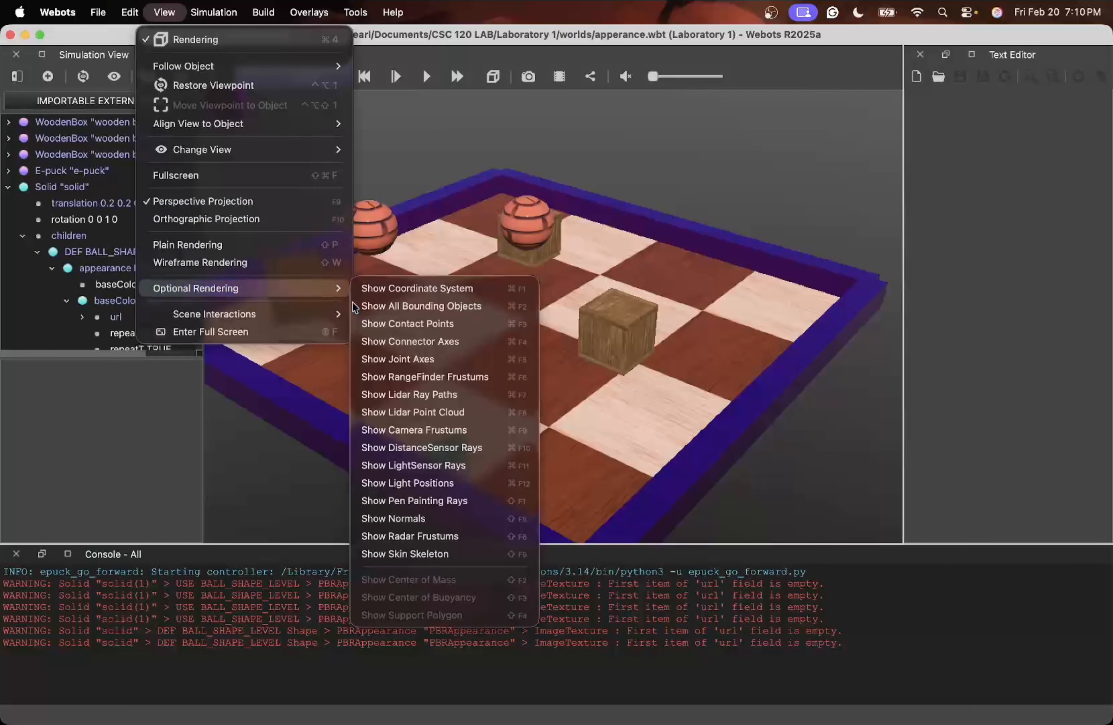
{"action": "left_click", "coordinate": [466, 289]}
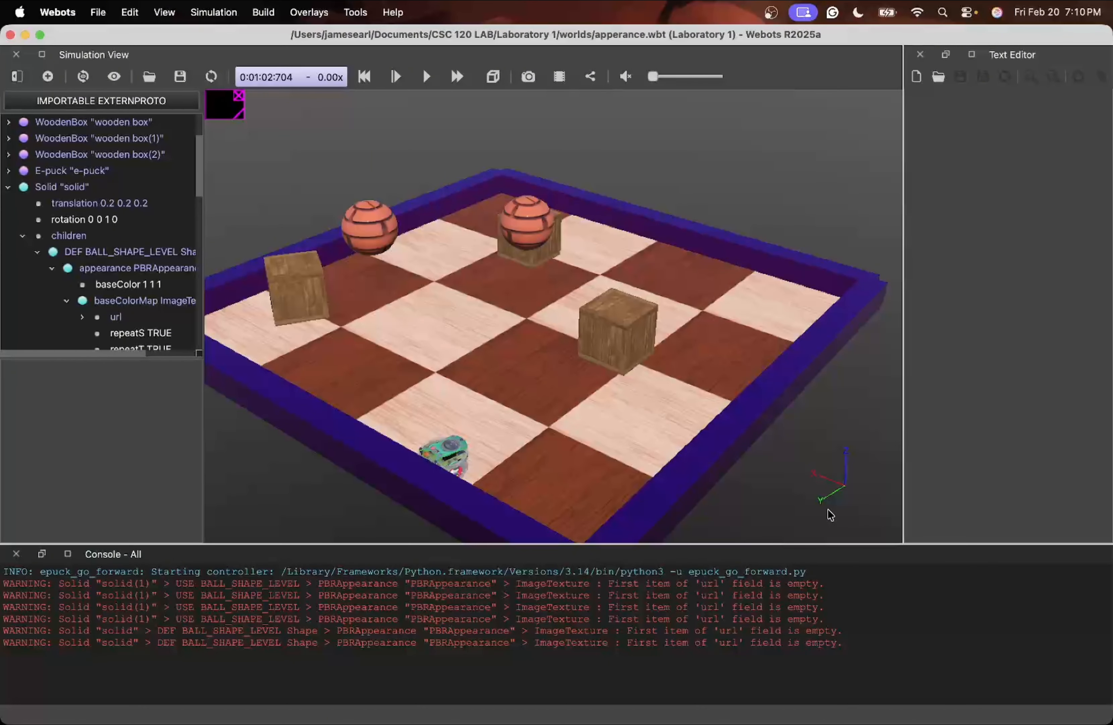
Move the e-puck robot along its two horizontal axes from the arena wall to near the floor's centre and deselect it
{"action": "left_click", "coordinate": [450, 459]}
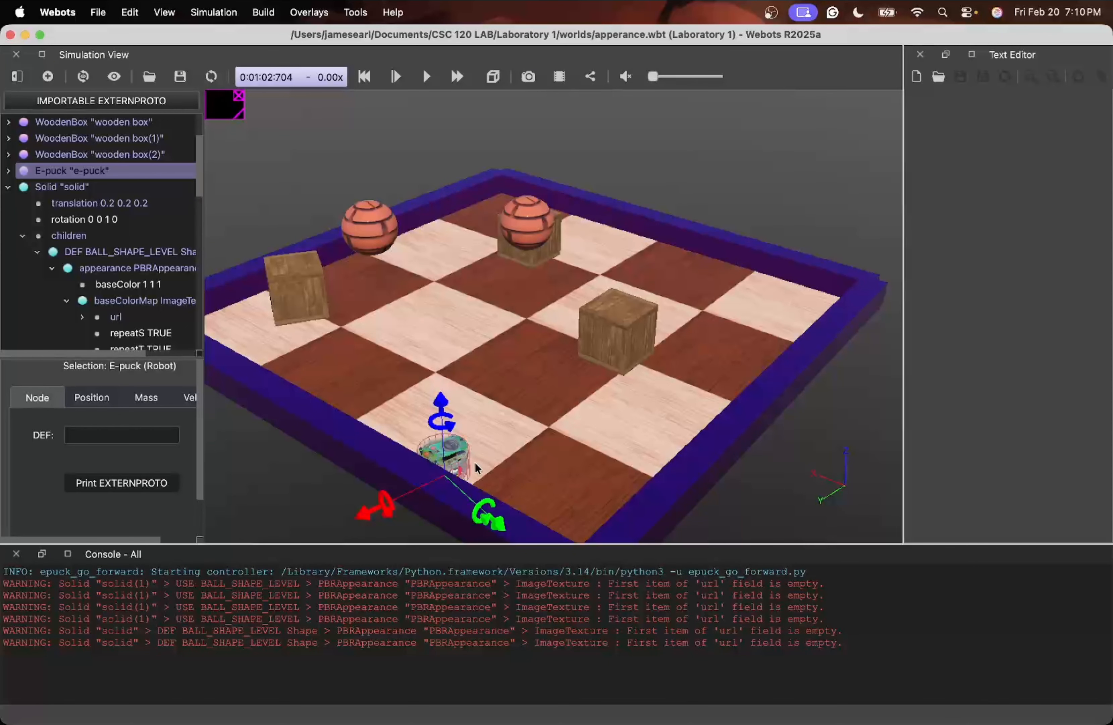
{"action": "left_click_drag", "start_coordinate": [350, 514], "coordinate": [473, 459]}
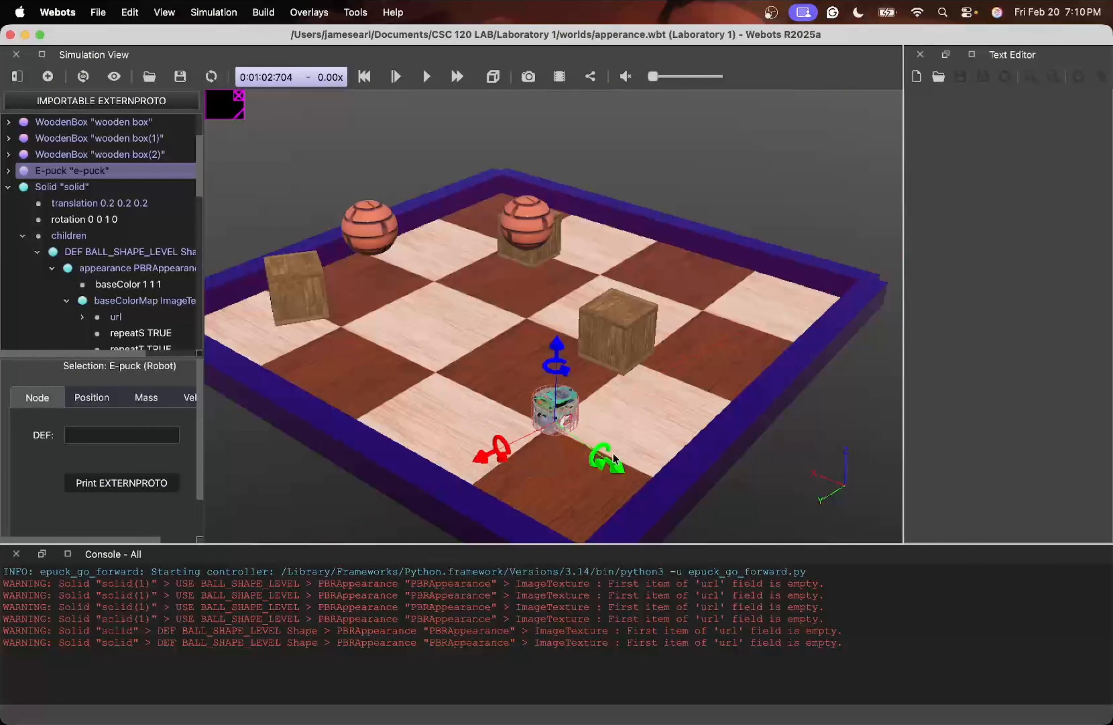
{"action": "left_click_drag", "start_coordinate": [618, 470], "coordinate": [522, 398]}
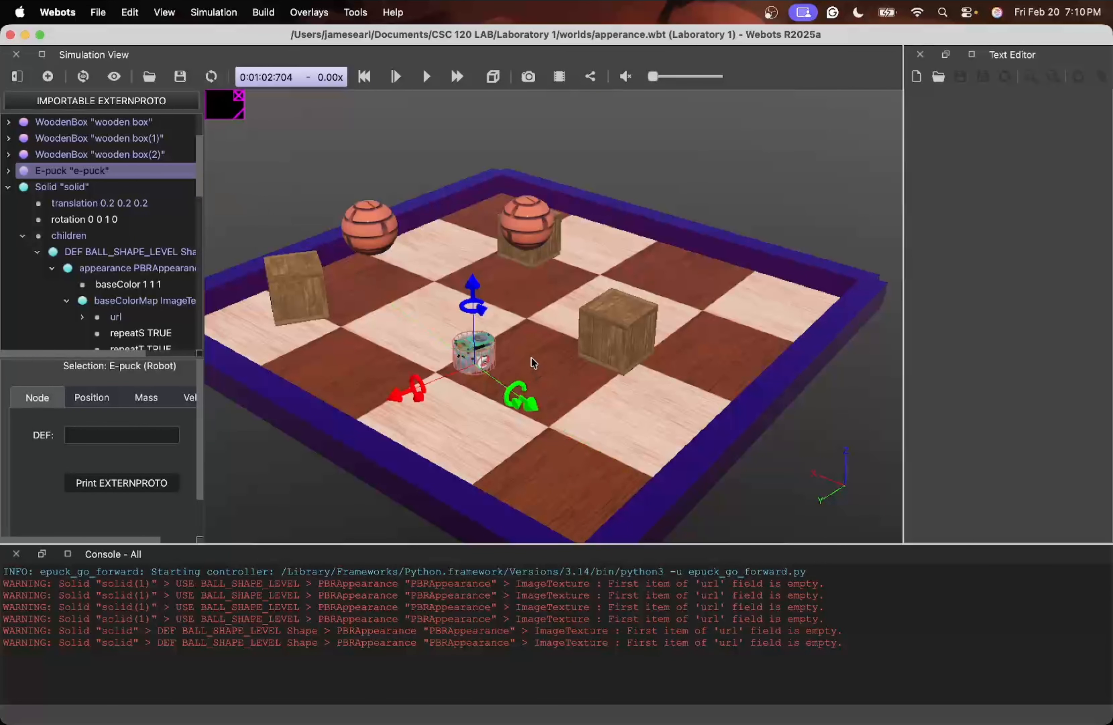
{"action": "left_click", "coordinate": [698, 204]}
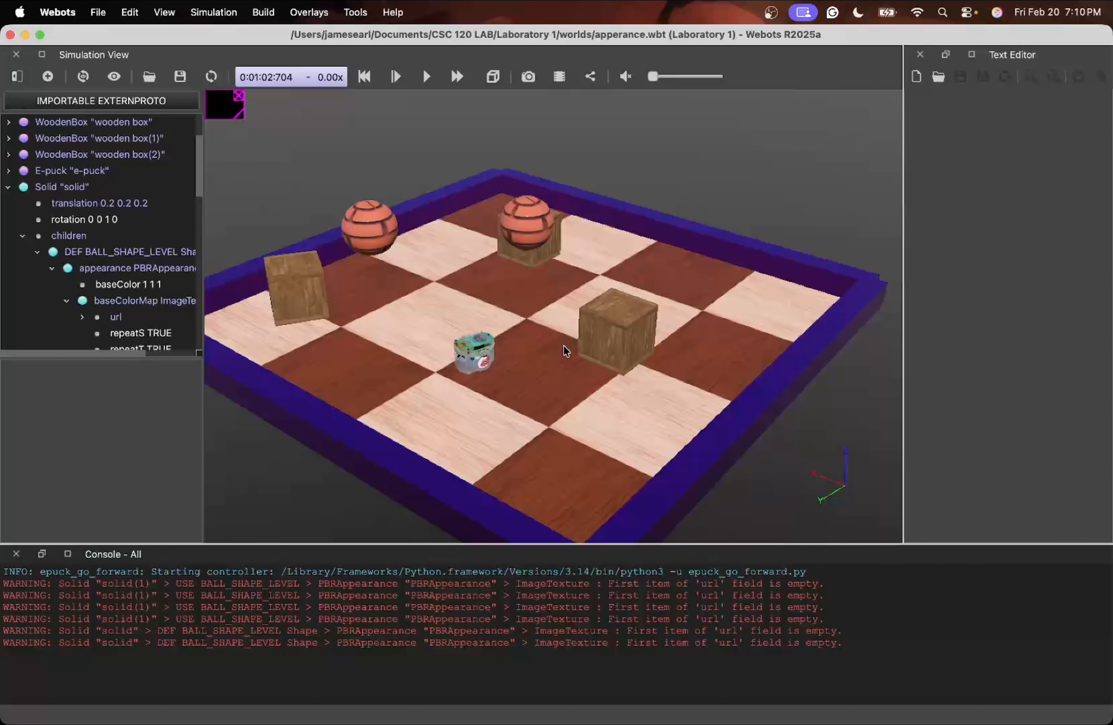
Enable Show DistanceSensor Rays with the e-puck robot framed close up
{"action": "left_click", "coordinate": [474, 356]}
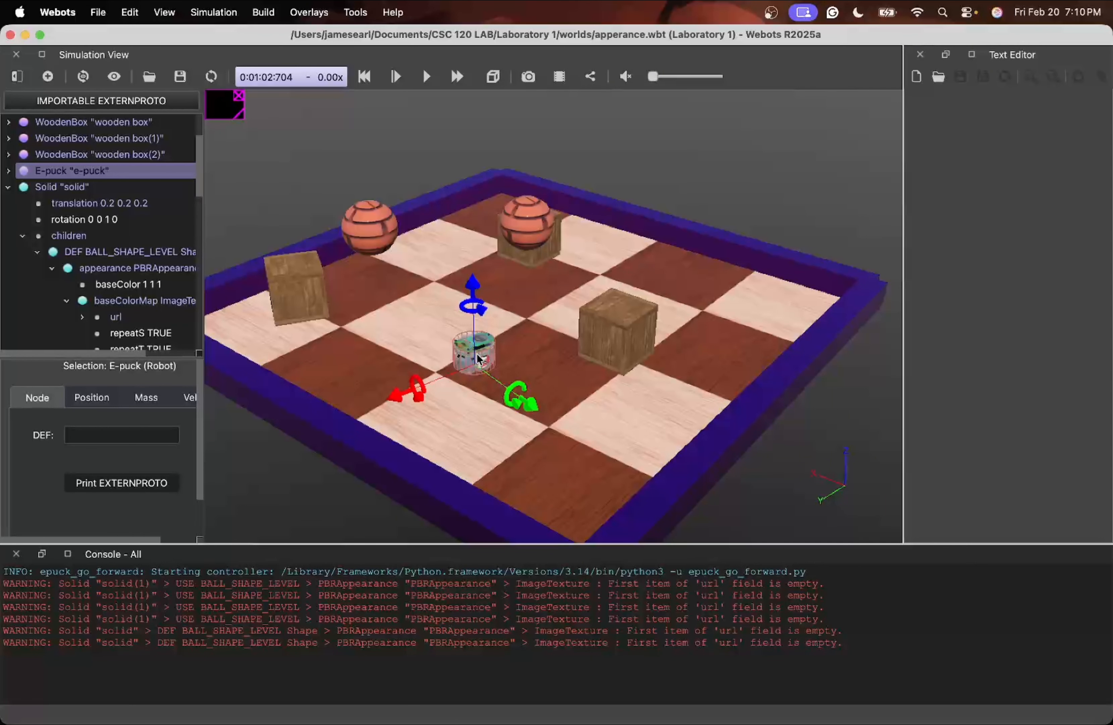
{"action": "scroll", "coordinate": [465, 363], "scroll_direction": "up", "scroll_amount": 6}
{"action": "scroll", "coordinate": [519, 321], "scroll_direction": "down", "scroll_amount": 6}
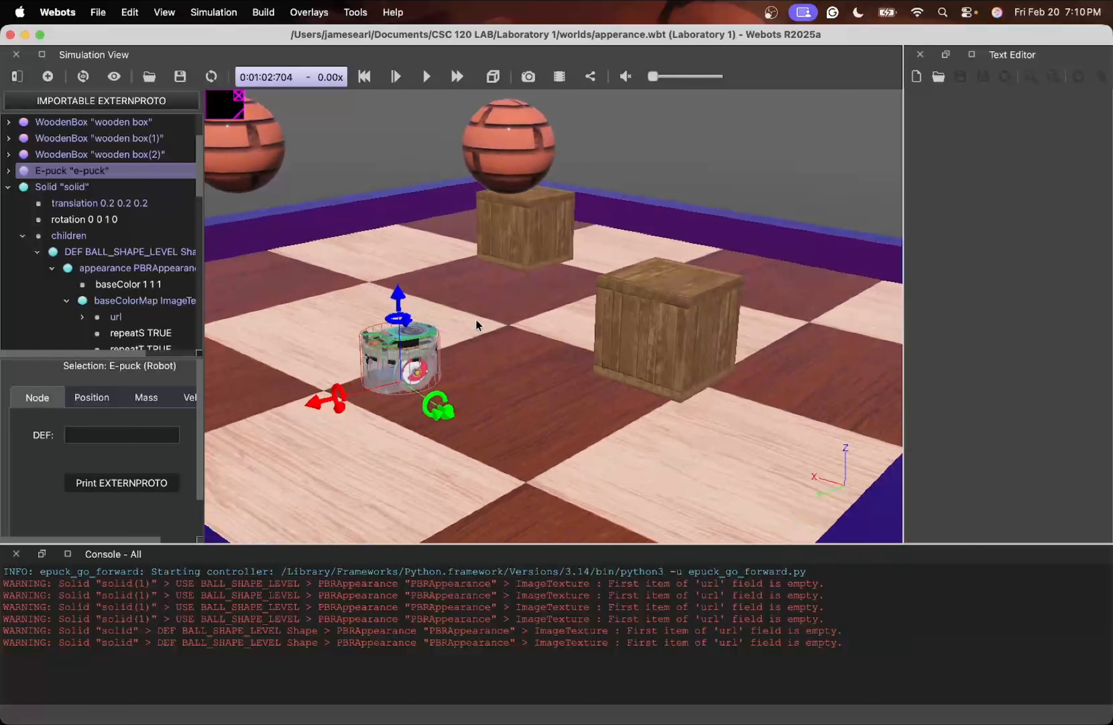
{"action": "left_click", "coordinate": [643, 175]}
{"action": "left_click_drag", "start_coordinate": [642, 175], "coordinate": [600, 295]}
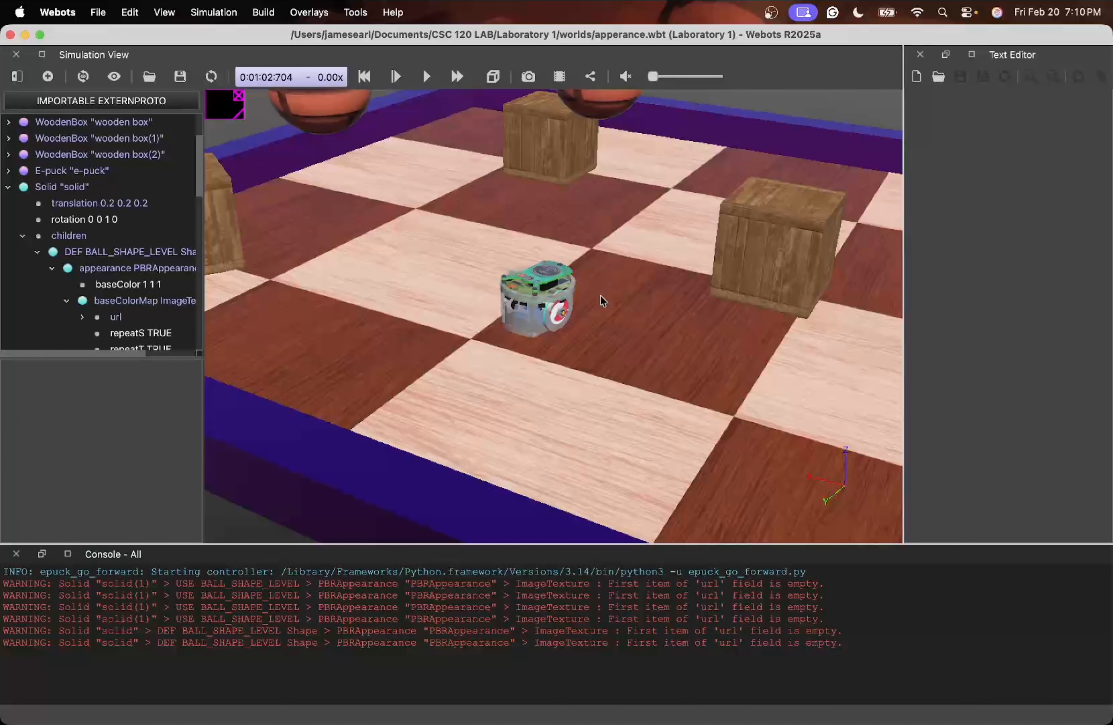
{"action": "scroll", "coordinate": [494, 302], "scroll_direction": "up", "scroll_amount": 3}
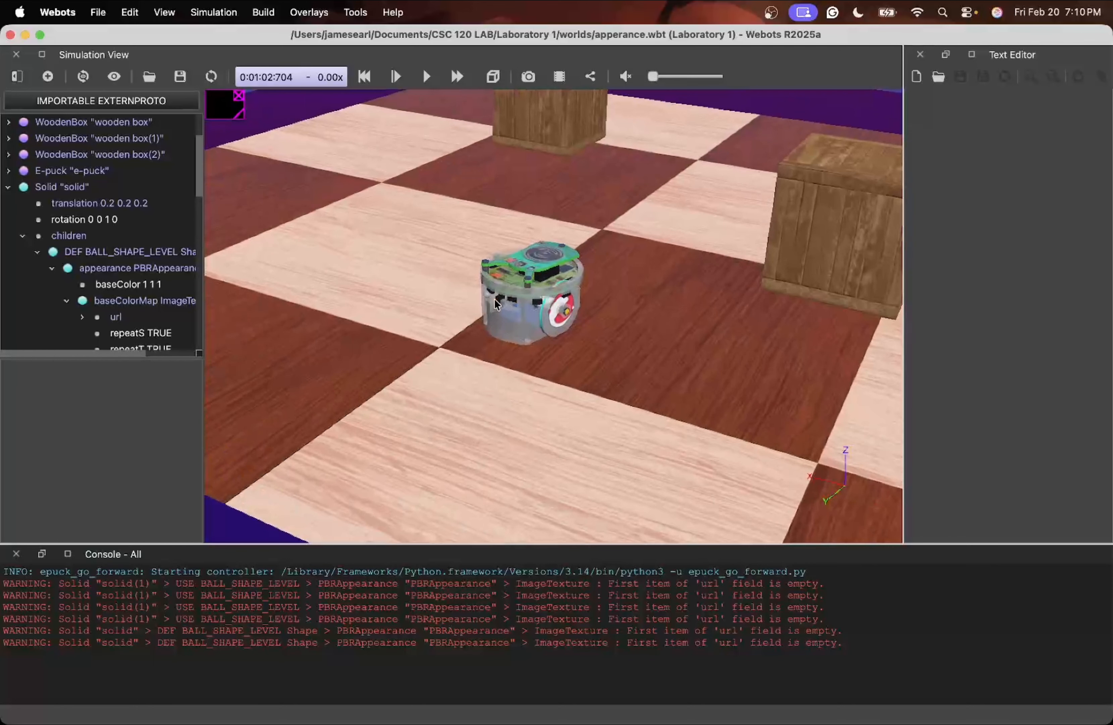
{"action": "scroll", "coordinate": [496, 307], "scroll_direction": "up", "scroll_amount": 3}
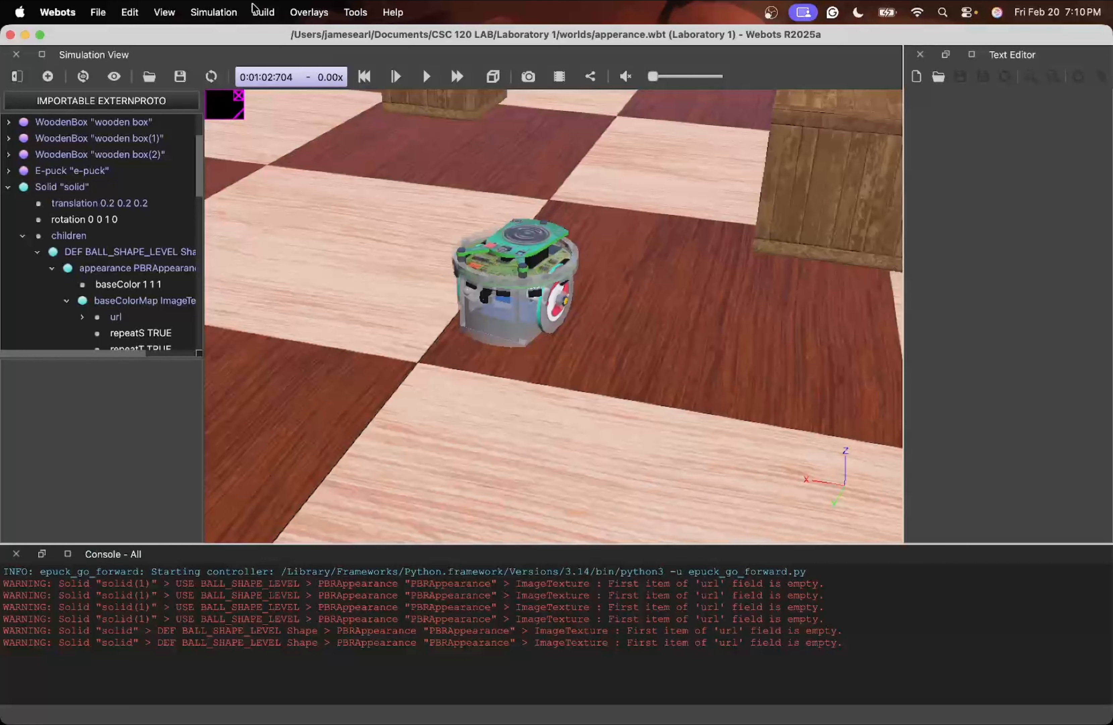
{"action": "left_click", "coordinate": [164, 12]}
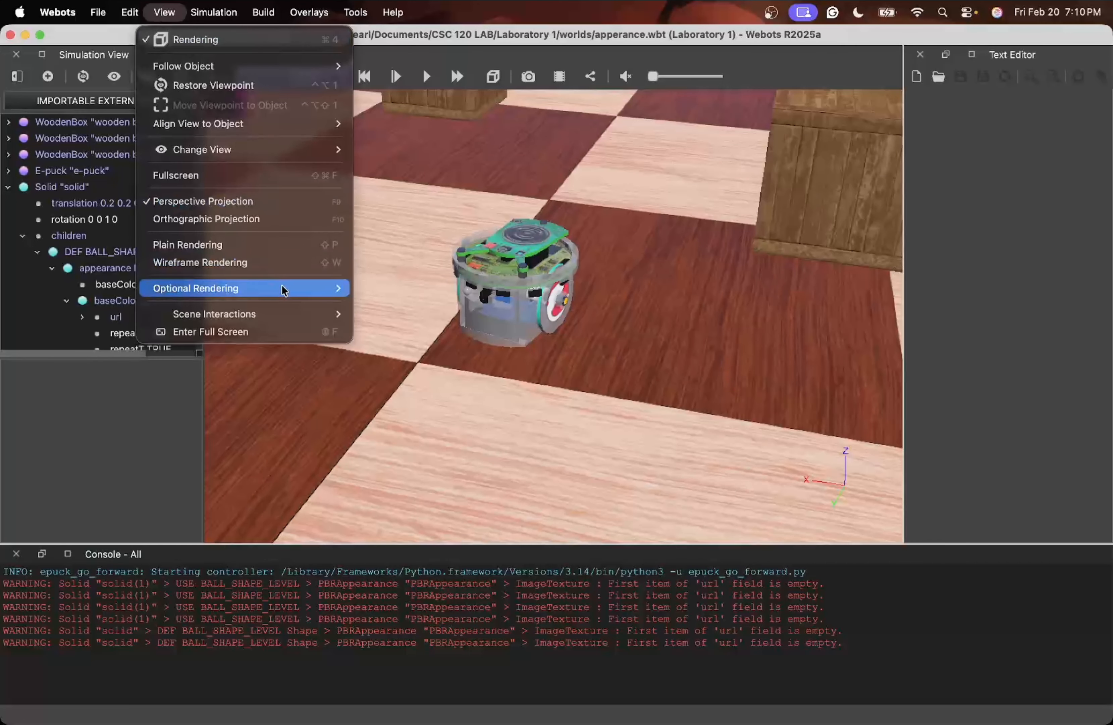
{"action": "mouse_move", "coordinate": [285, 291]}
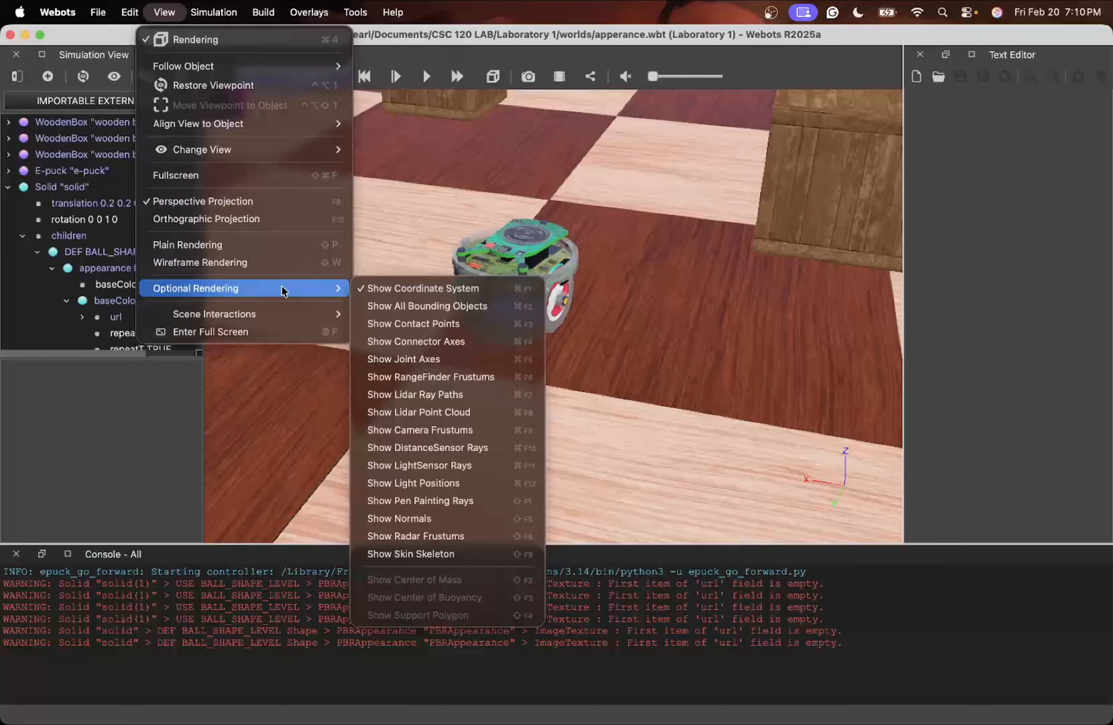
{"action": "left_click", "coordinate": [421, 448]}
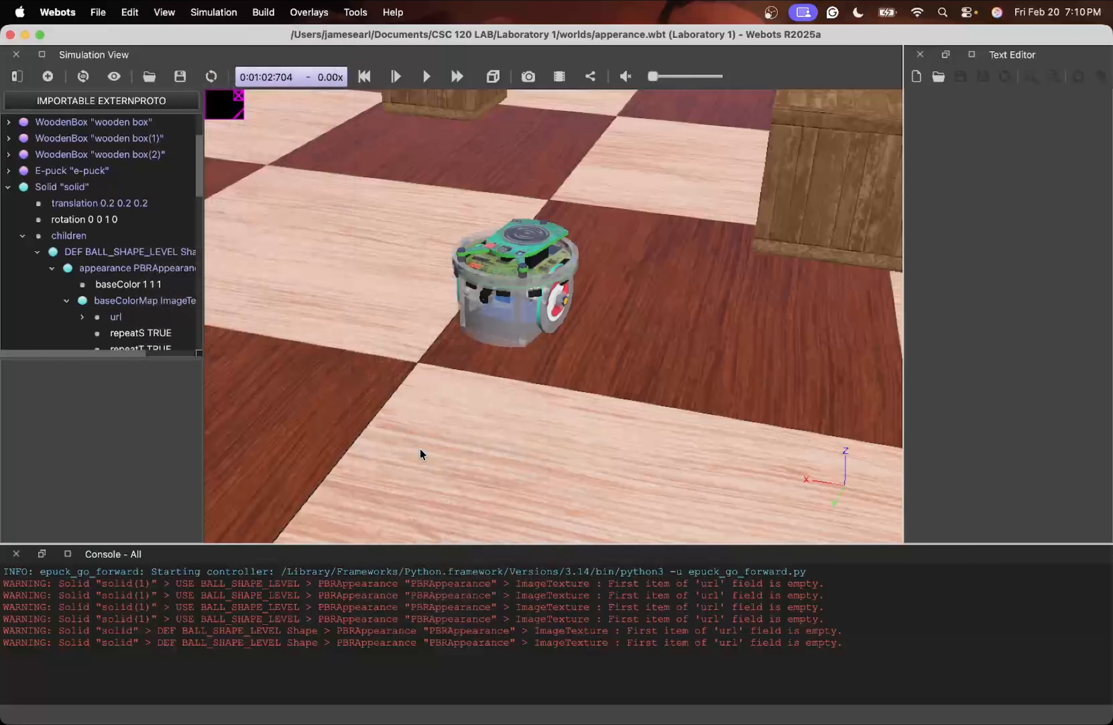
Examine the e-puck's distance sensor rays from above, close up and across the whole arena
{"action": "left_click_drag", "start_coordinate": [516, 288], "coordinate": [326, 379]}
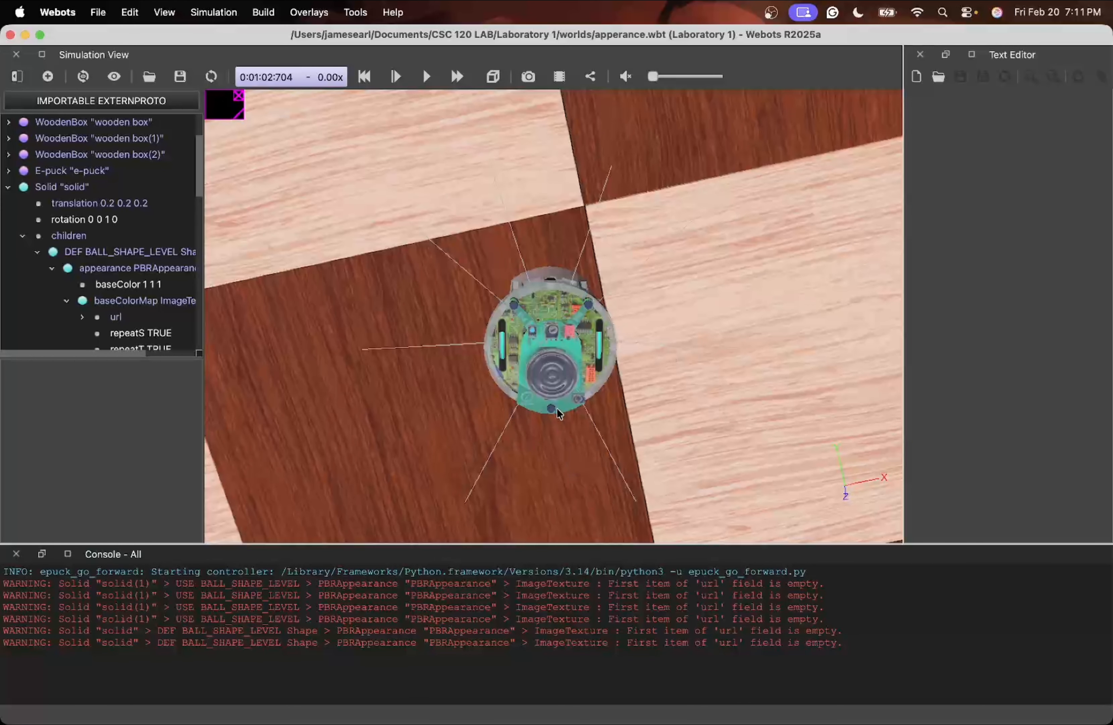
{"action": "left_click_drag", "start_coordinate": [561, 360], "coordinate": [737, 314]}
{"action": "scroll", "coordinate": [555, 341], "scroll_direction": "down", "scroll_amount": 10}
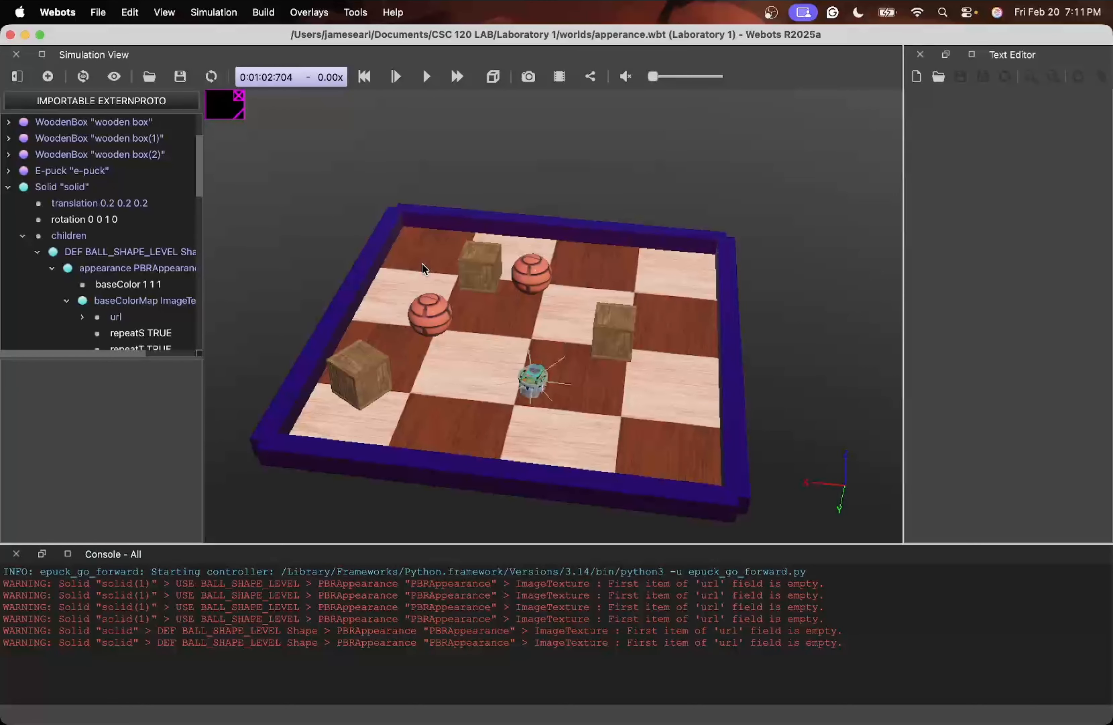
{"action": "scroll", "coordinate": [372, 260], "scroll_direction": "down", "scroll_amount": 5}
{"action": "scroll", "coordinate": [378, 260], "scroll_direction": "up", "scroll_amount": 10}
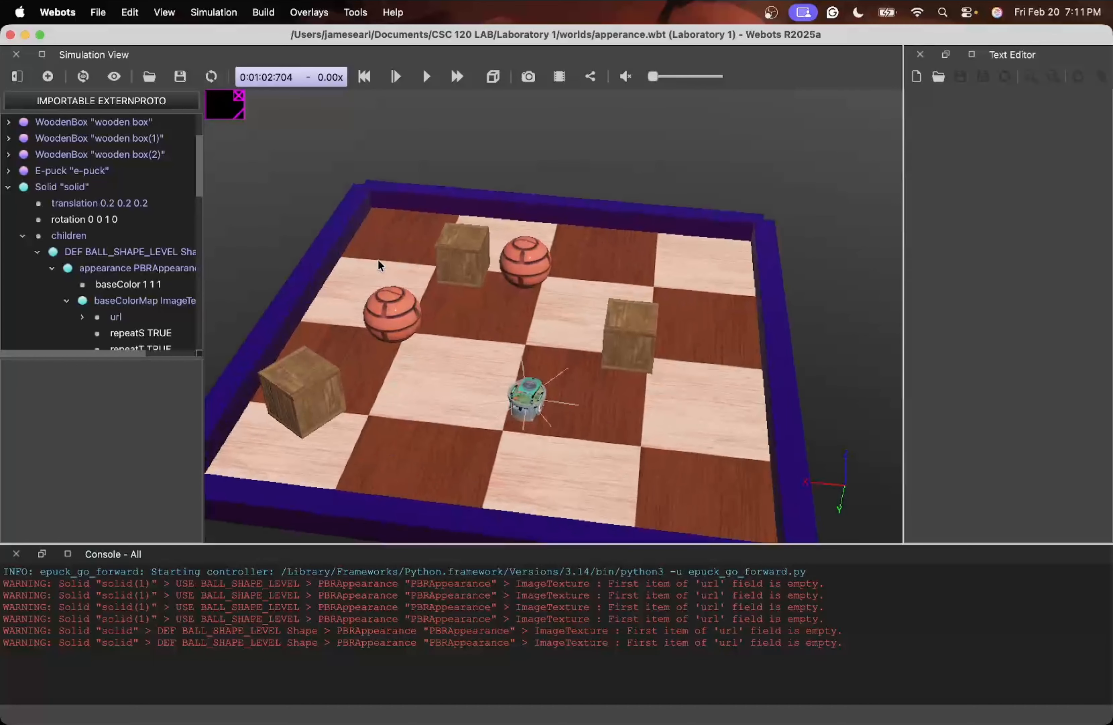
{"action": "left_click_drag", "start_coordinate": [378, 259], "coordinate": [473, 312]}
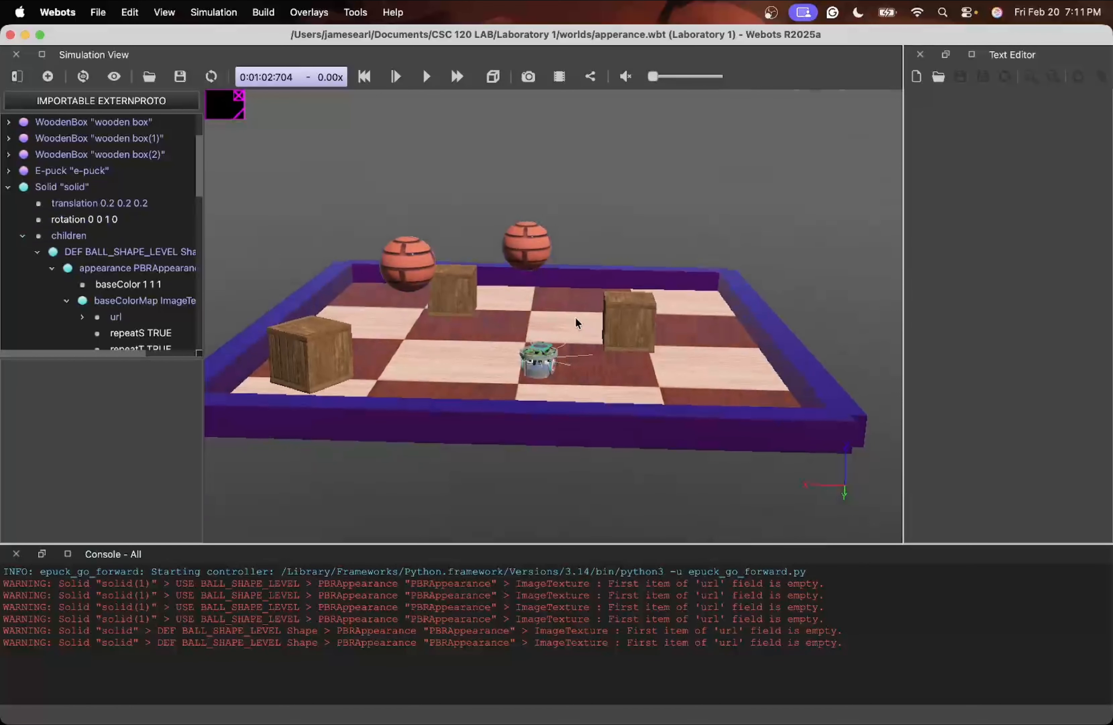
{"action": "left_click_drag", "start_coordinate": [576, 318], "coordinate": [410, 295]}
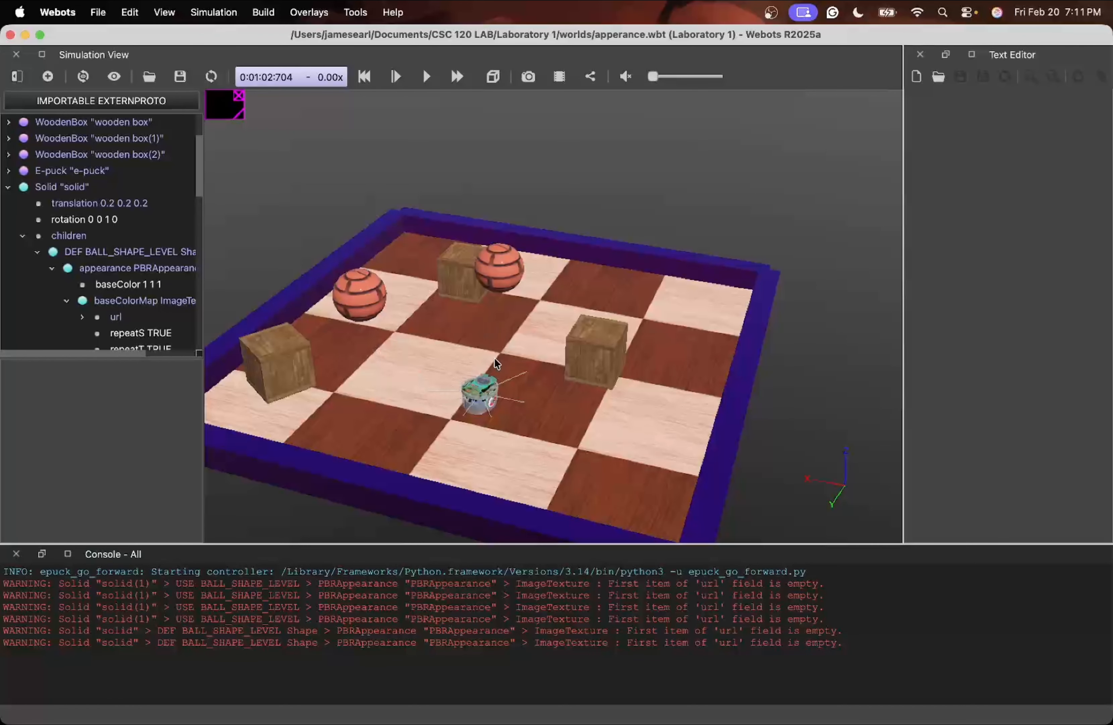
{"action": "left_click_drag", "start_coordinate": [383, 377], "coordinate": [472, 345]}
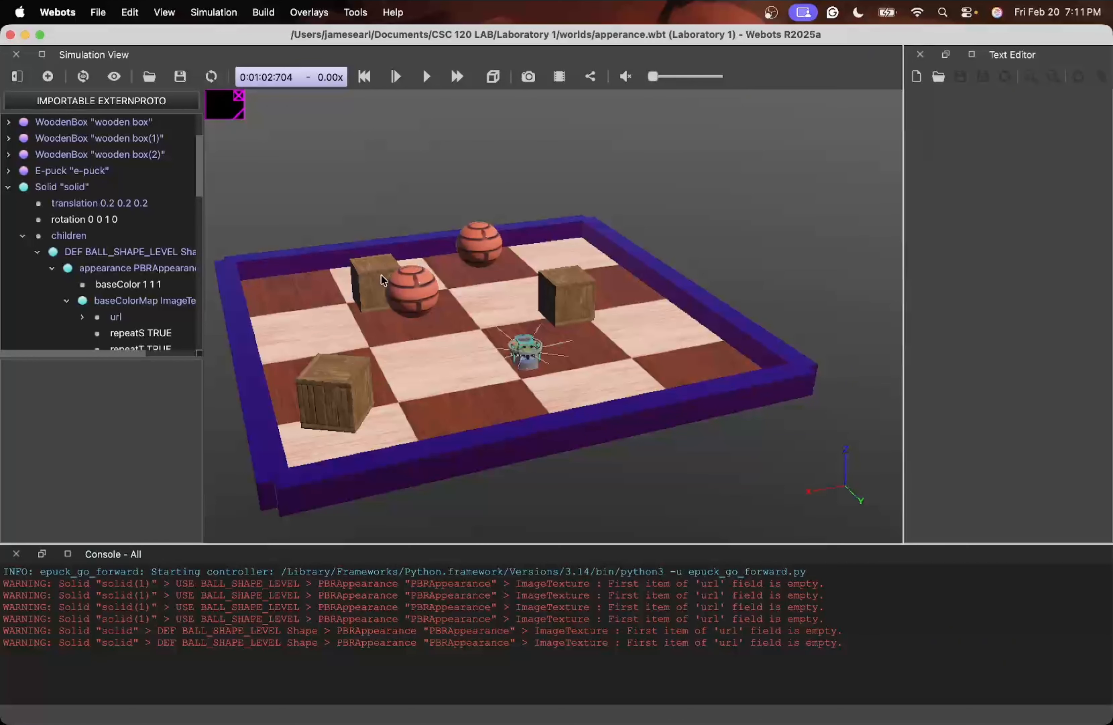
Expand the TexturedBackgroundLight node in the scene tree to view its fields
{"action": "scroll", "coordinate": [141, 230], "scroll_direction": "up", "scroll_amount": 5}
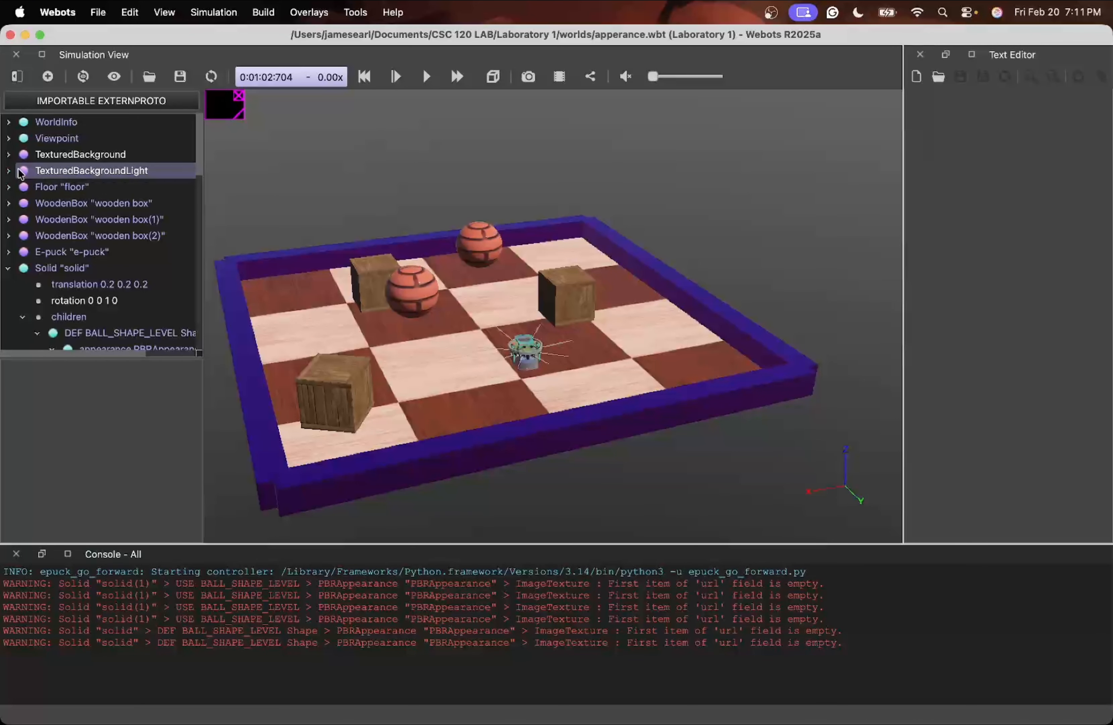
{"action": "left_click", "coordinate": [8, 171]}
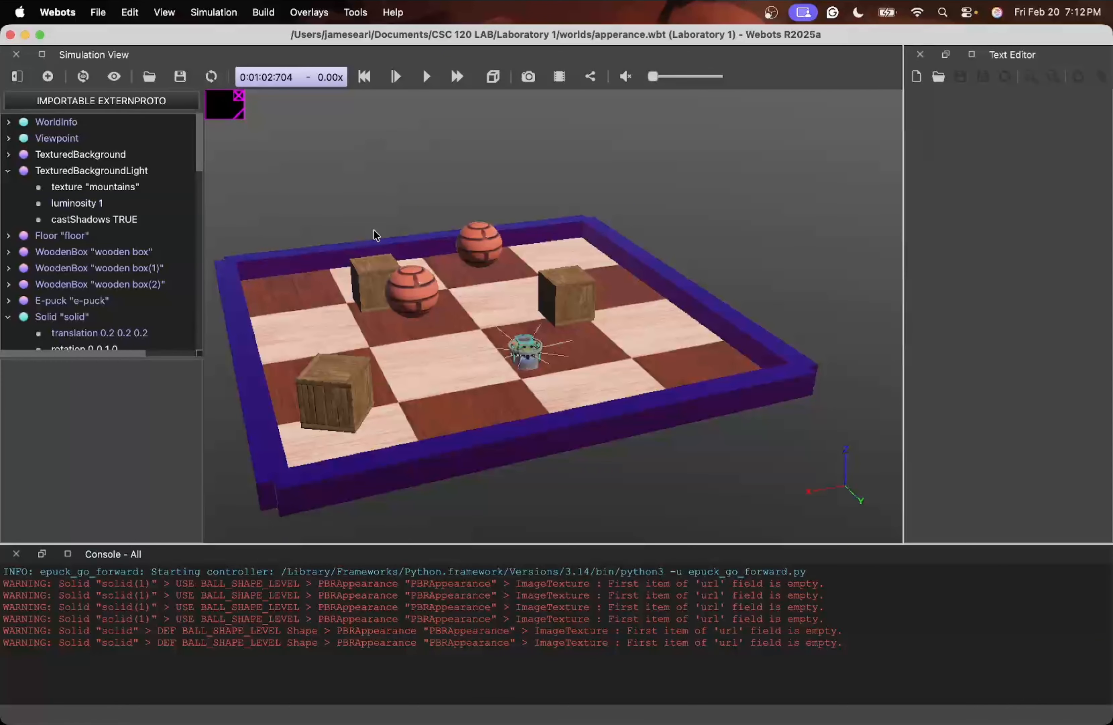
Preview the whole arena in Wireframe Rendering and return it to Plain Rendering
{"action": "left_click_drag", "start_coordinate": [552, 220], "coordinate": [518, 224]}
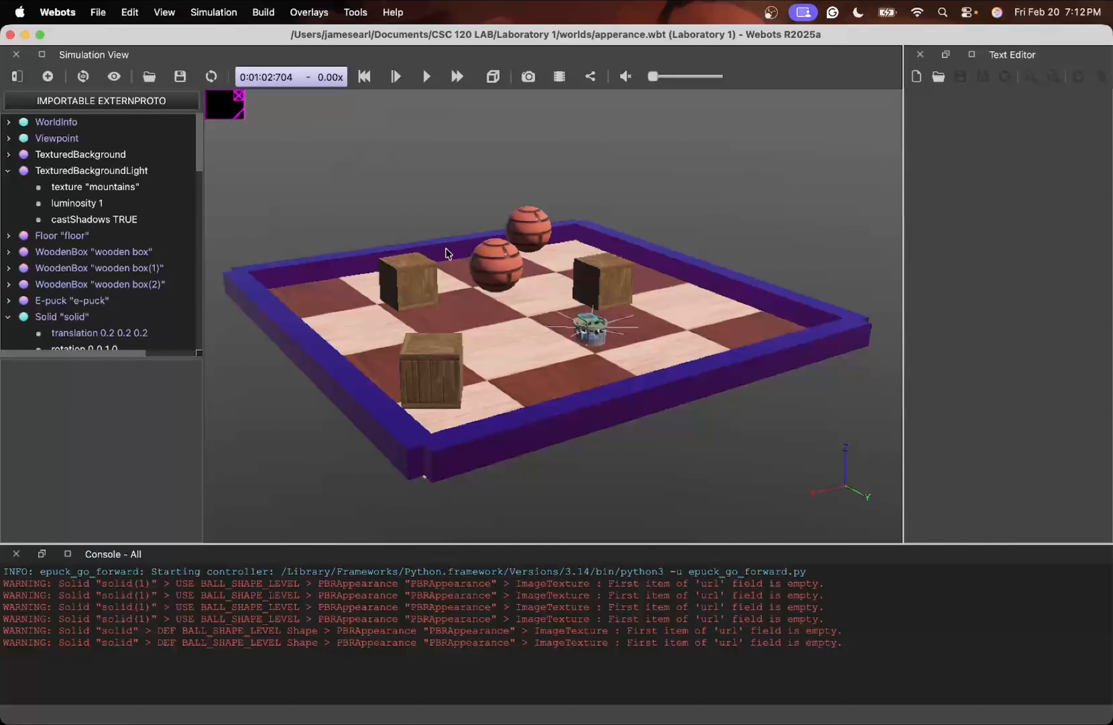
{"action": "mouse_move", "coordinate": [618, 327]}
{"action": "left_mouse_down"}
{"action": "mouse_move", "coordinate": [661, 328]}
{"action": "mouse_move", "coordinate": [621, 340]}
{"action": "left_mouse_up"}
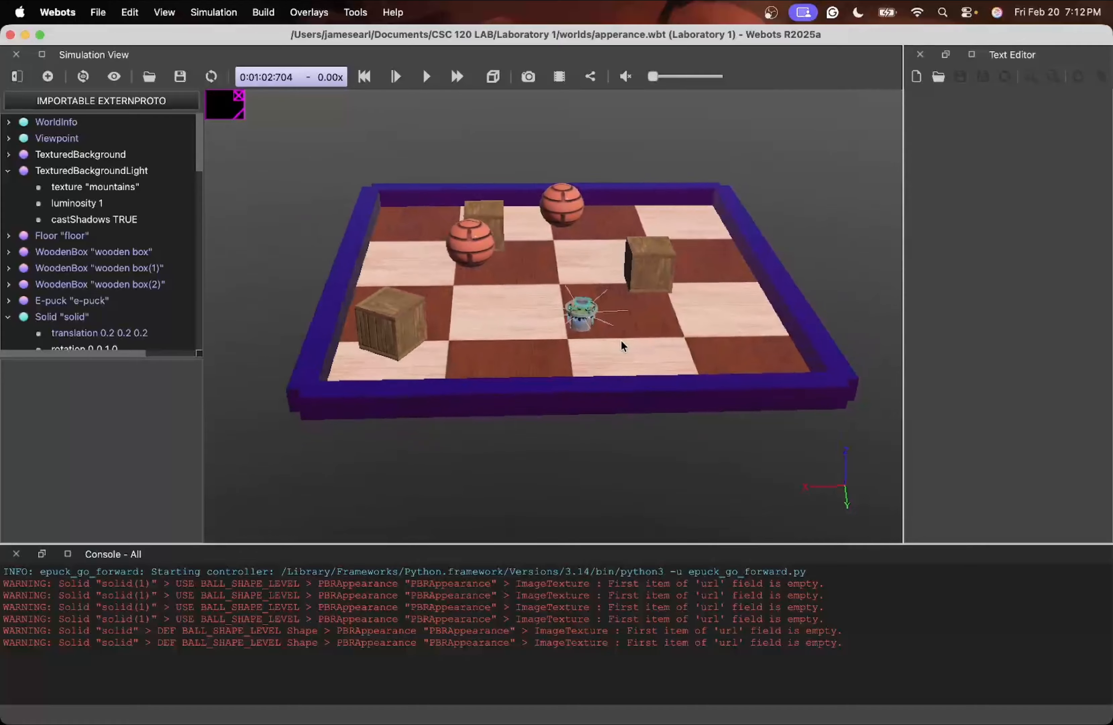
{"action": "left_click", "coordinate": [164, 14]}
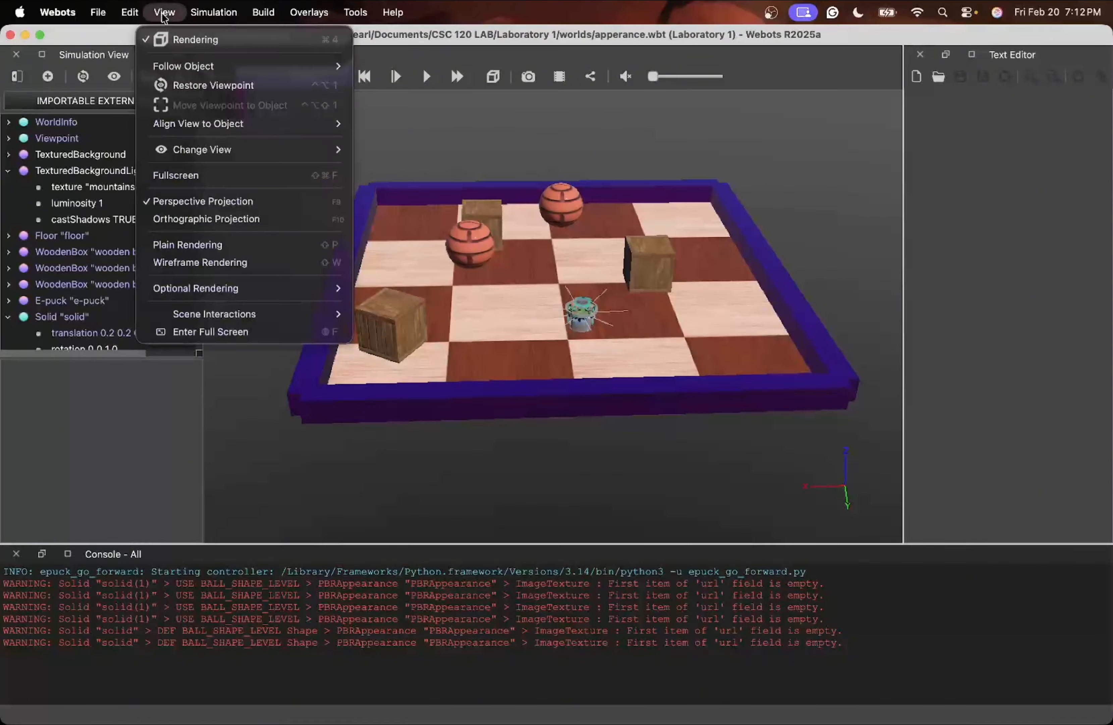
{"action": "left_click", "coordinate": [257, 261]}
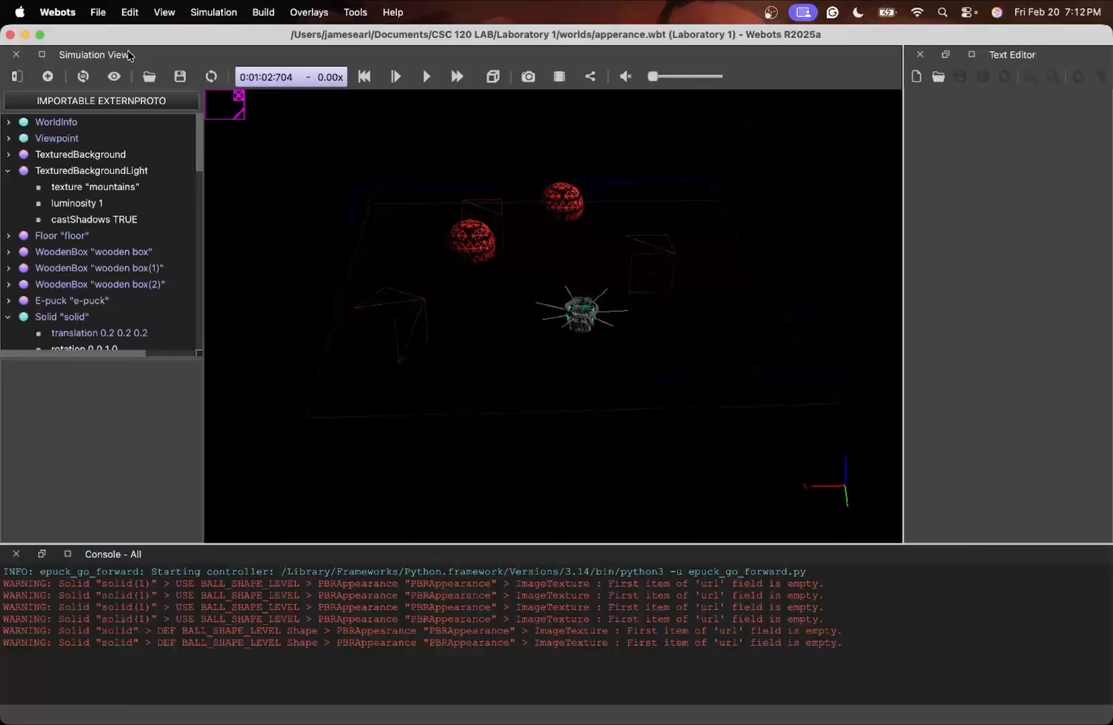
{"action": "left_click", "coordinate": [174, 17]}
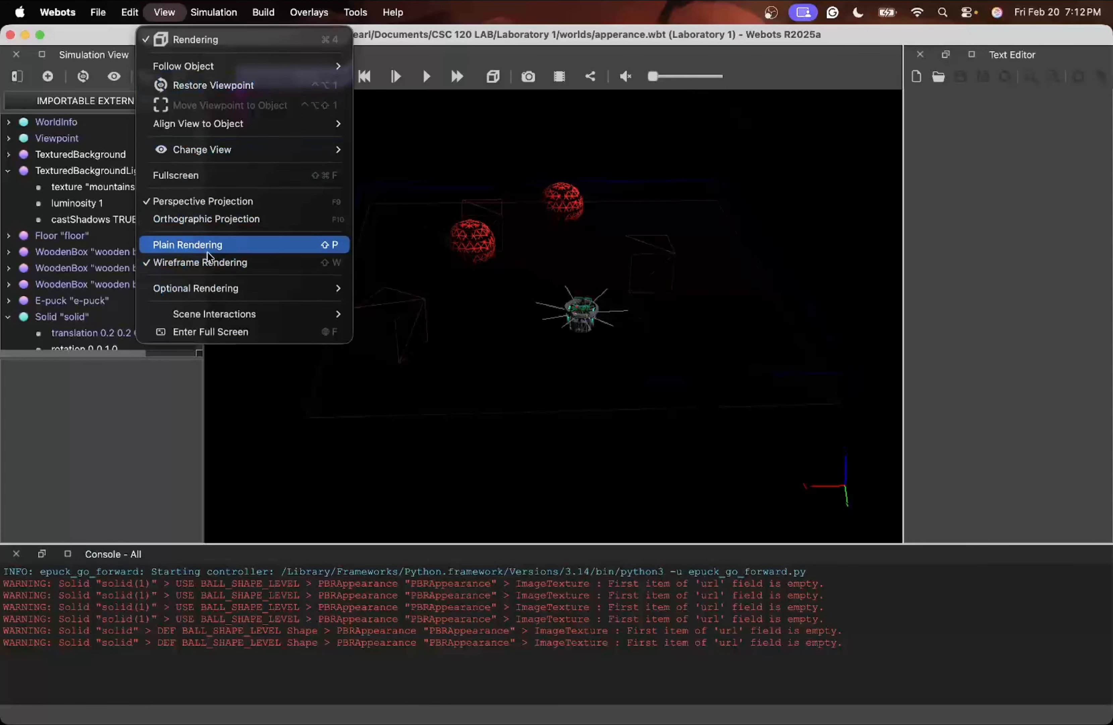
{"action": "left_click", "coordinate": [212, 244]}
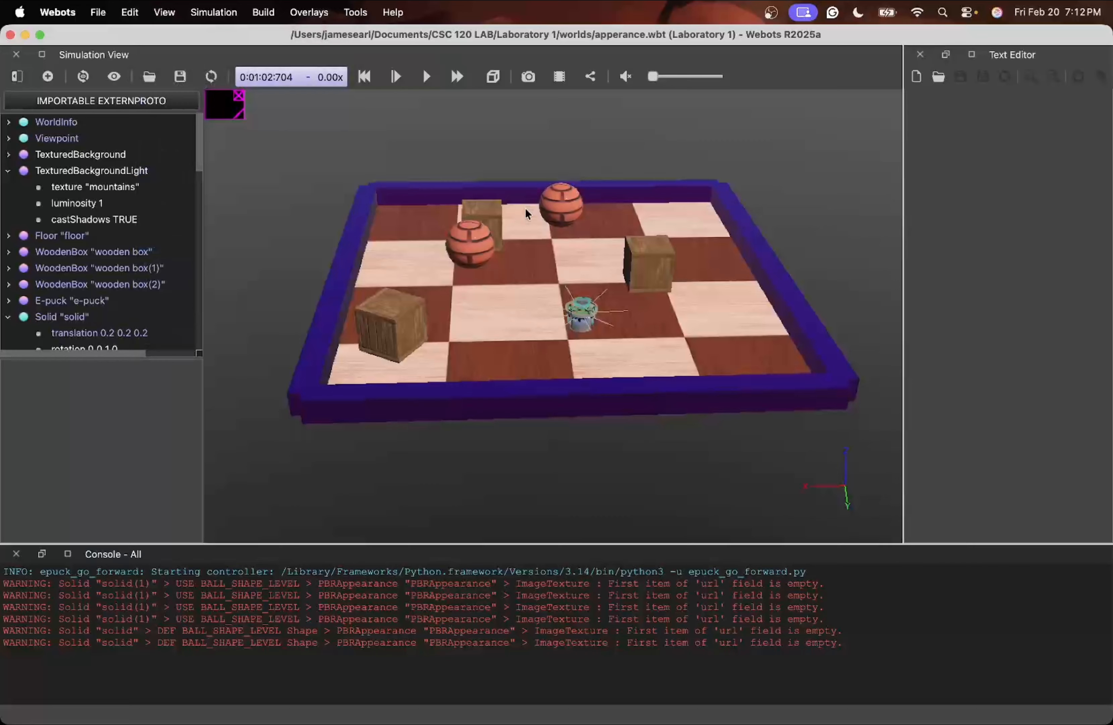
Enable Show All Bounding Objects and inspect the e-puck robot's bounding outline close up
{"action": "left_click", "coordinate": [169, 17]}
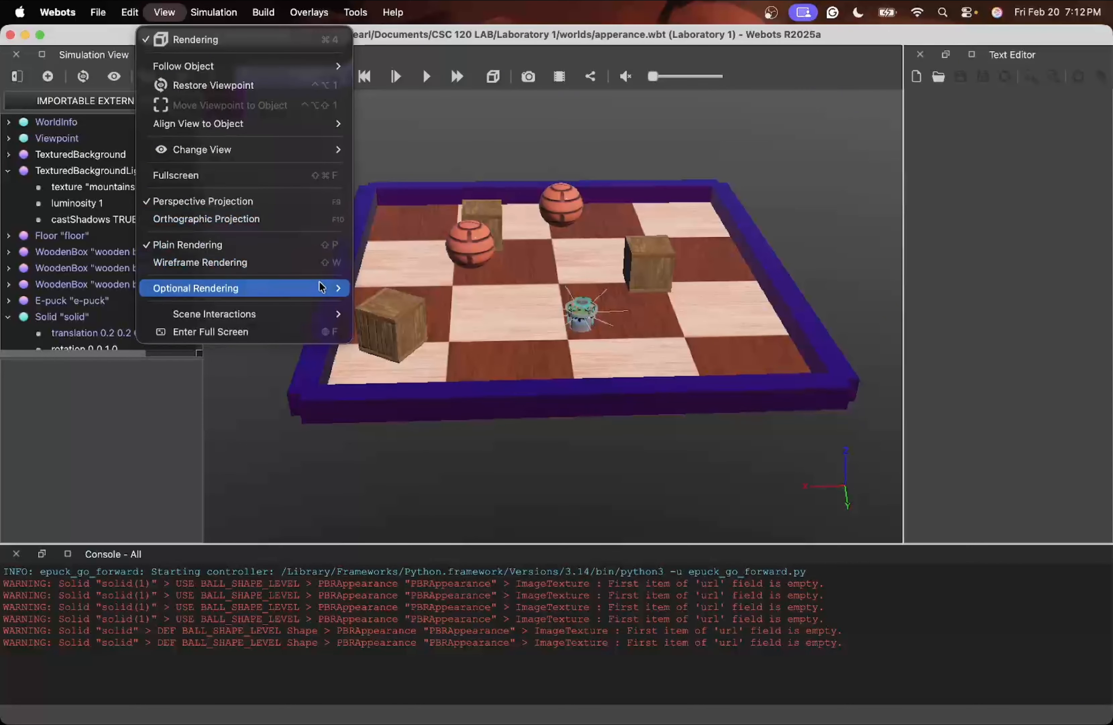
{"action": "mouse_move", "coordinate": [319, 284]}
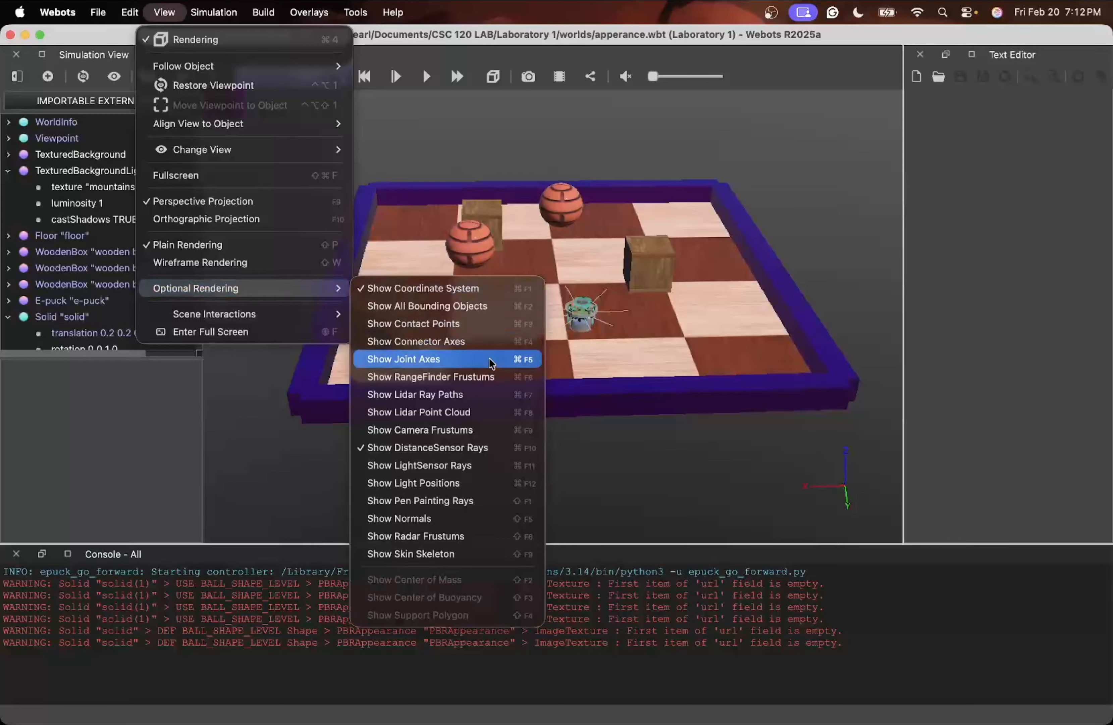
{"action": "left_click", "coordinate": [468, 312]}
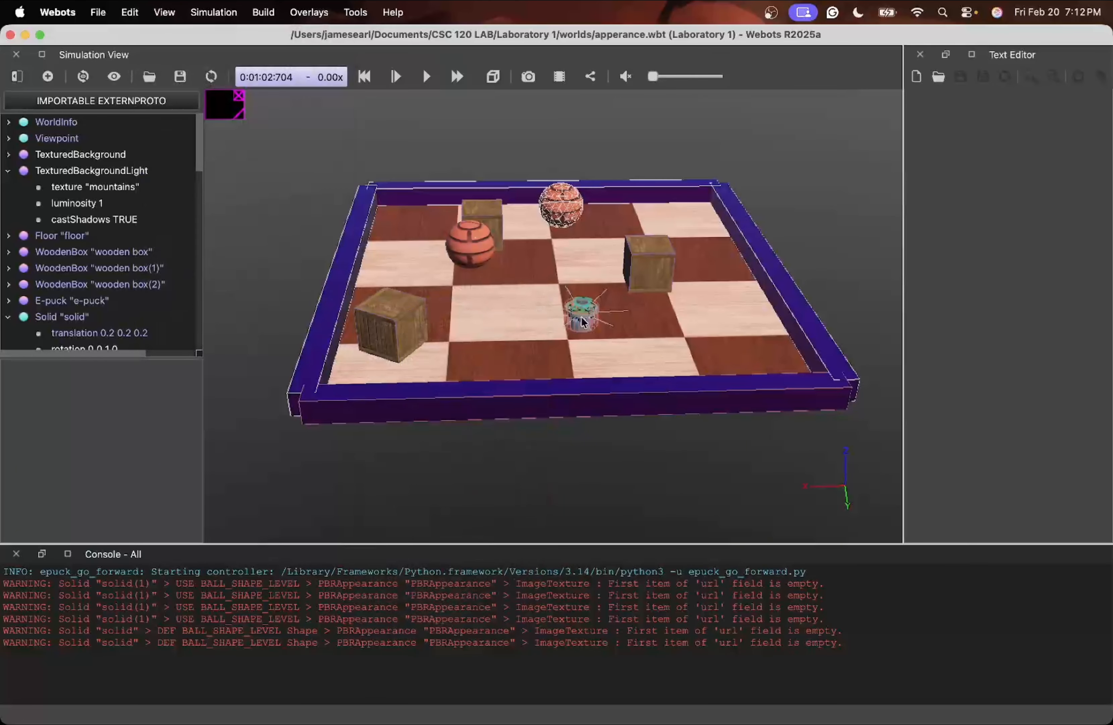
{"action": "left_click", "coordinate": [479, 301]}
{"action": "scroll", "coordinate": [589, 297], "scroll_direction": "up", "scroll_amount": 10}
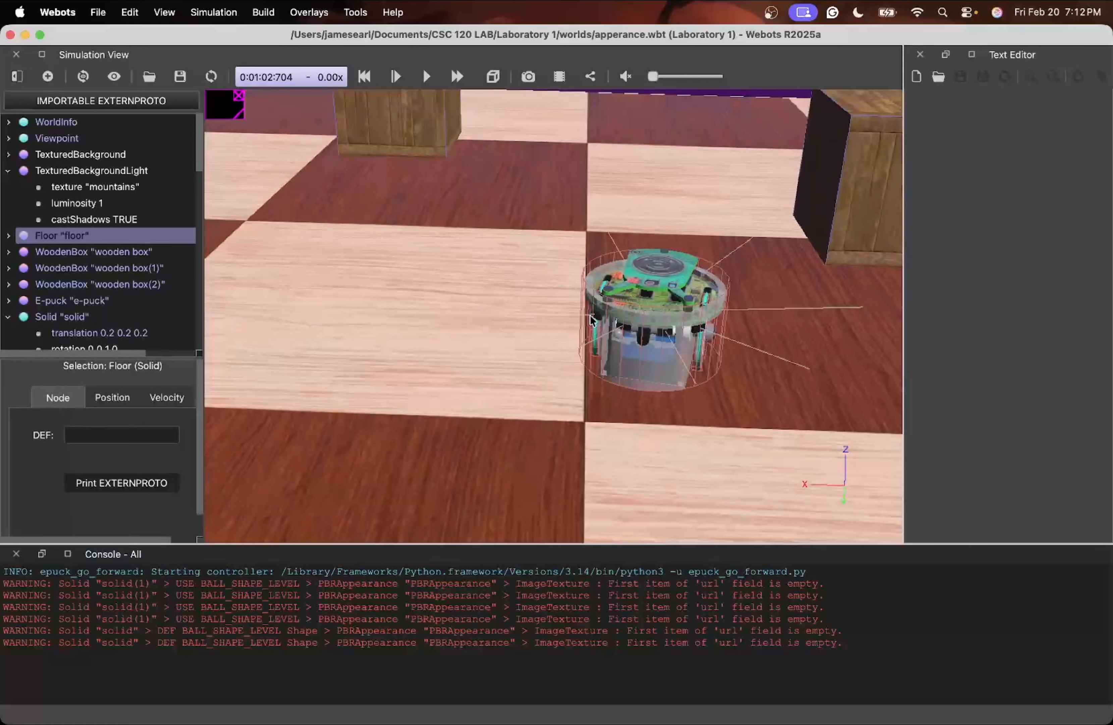
{"action": "left_click_drag", "start_coordinate": [612, 368], "coordinate": [661, 252]}
{"action": "scroll", "coordinate": [661, 250], "scroll_direction": "down", "scroll_amount": 10}
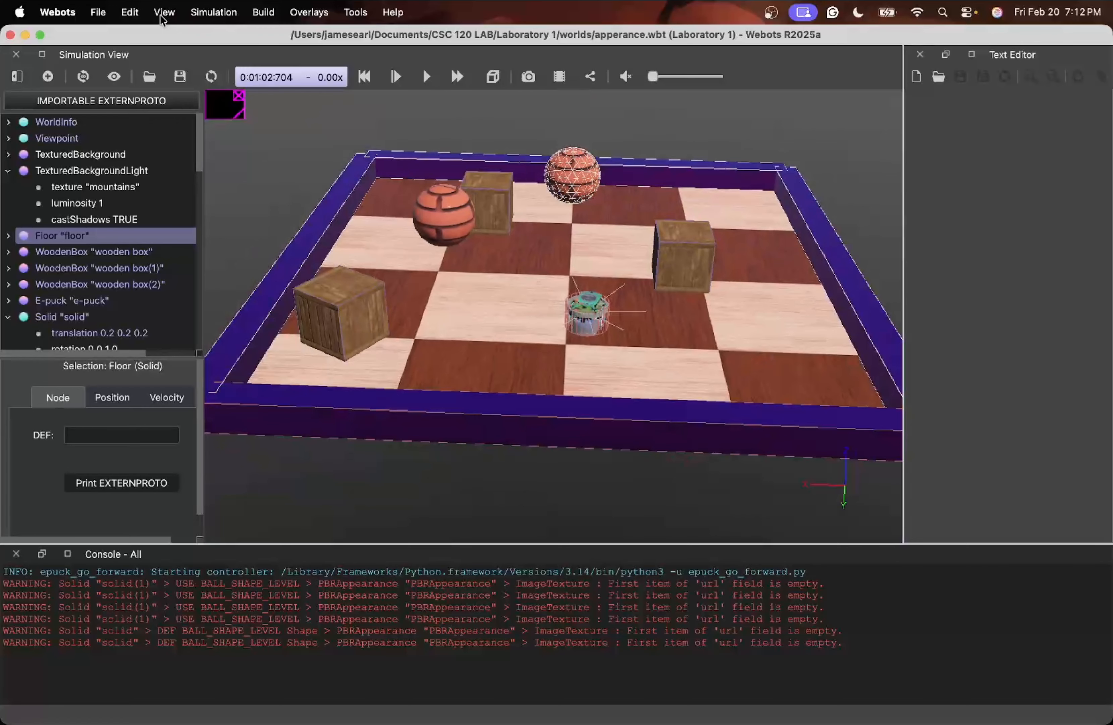
Enable Show Joint Axes and inspect the e-puck robot close up and within the arena
{"action": "left_click", "coordinate": [163, 13]}
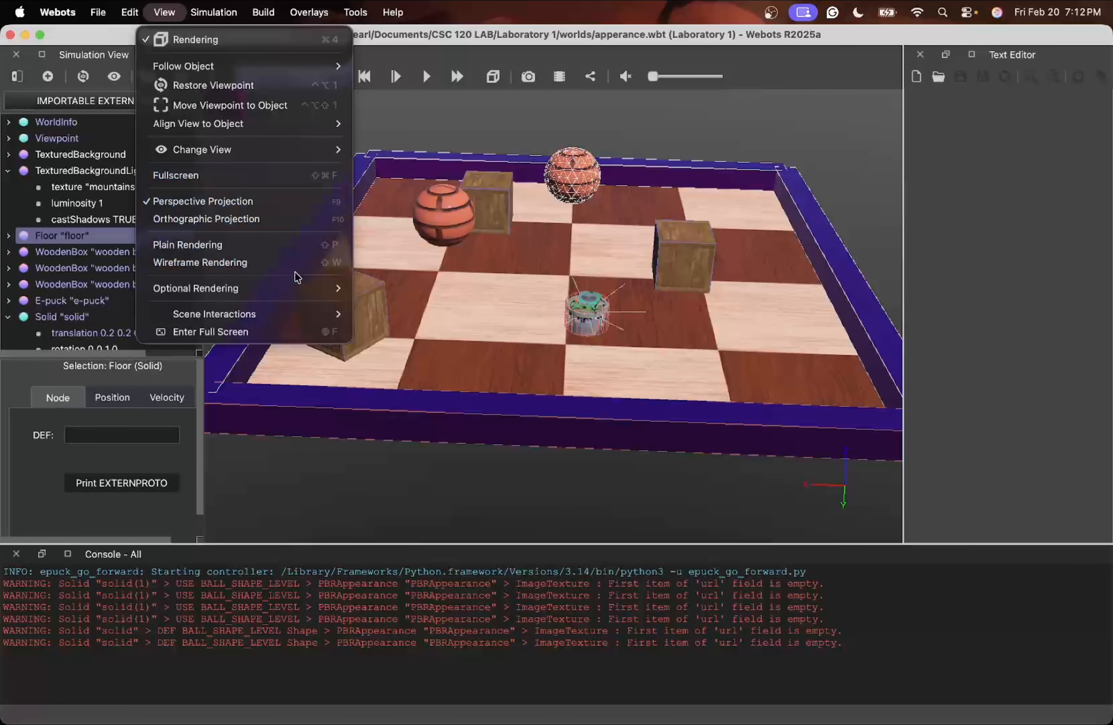
{"action": "mouse_move", "coordinate": [298, 289]}
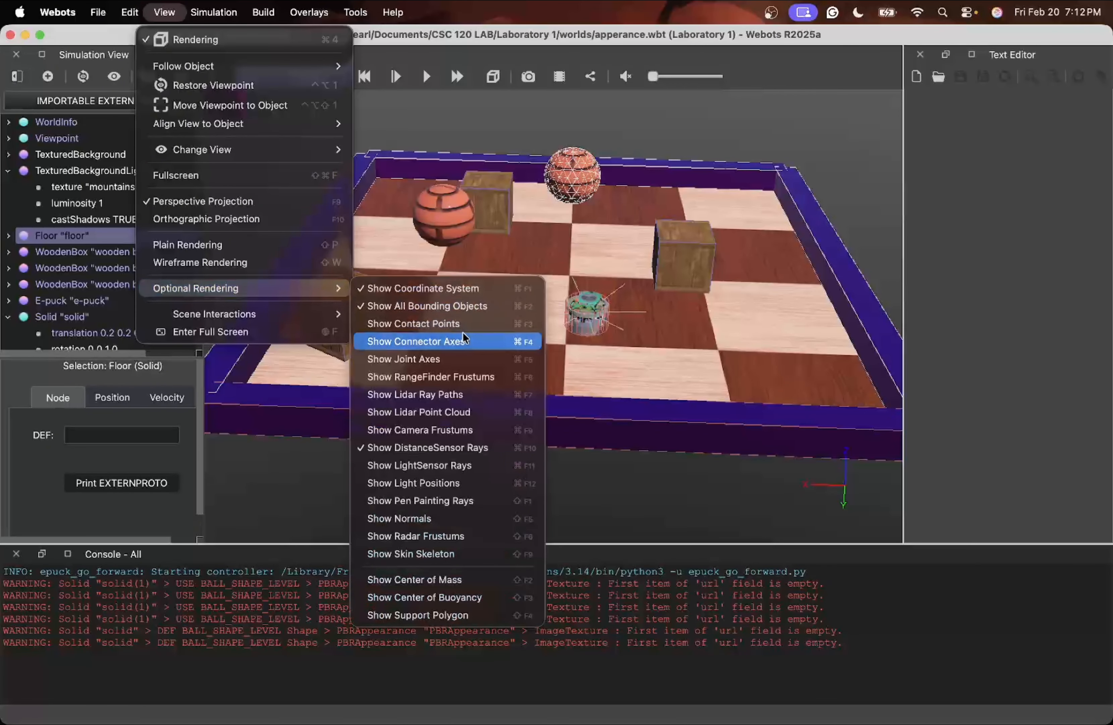
{"action": "left_click", "coordinate": [451, 358]}
{"action": "scroll", "coordinate": [547, 314], "scroll_direction": "up", "scroll_amount": 5}
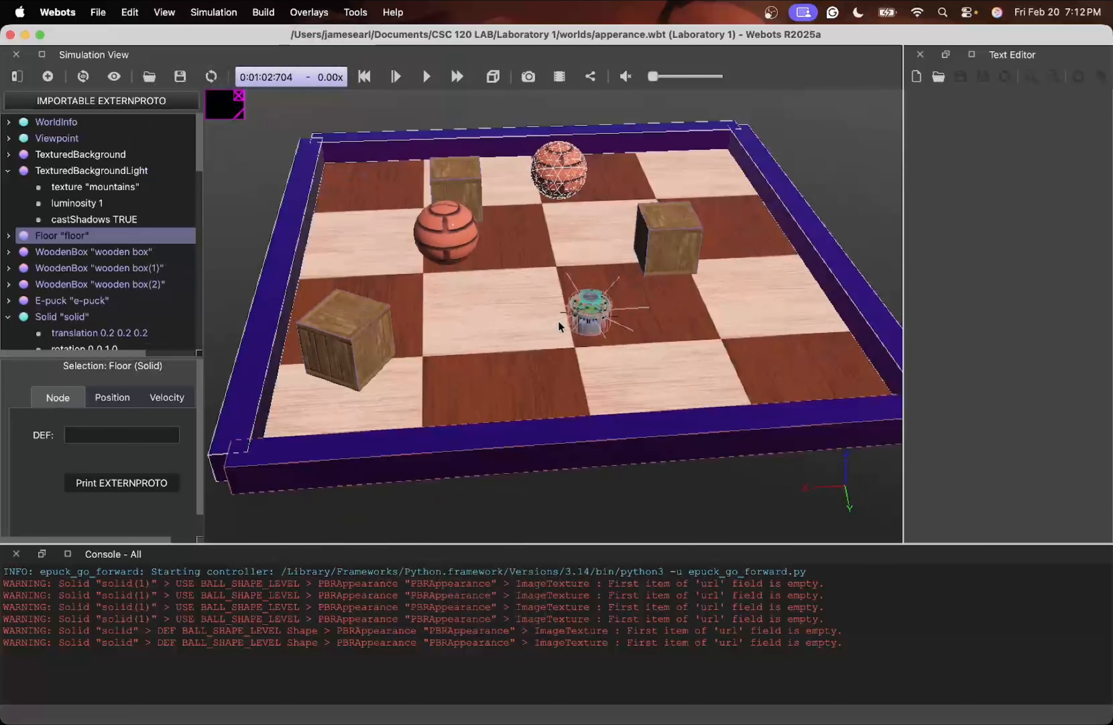
{"action": "scroll", "coordinate": [607, 314], "scroll_direction": "up", "scroll_amount": 5}
{"action": "left_click_drag", "start_coordinate": [617, 323], "coordinate": [617, 246]}
{"action": "scroll", "coordinate": [648, 350], "scroll_direction": "down", "scroll_amount": 15}
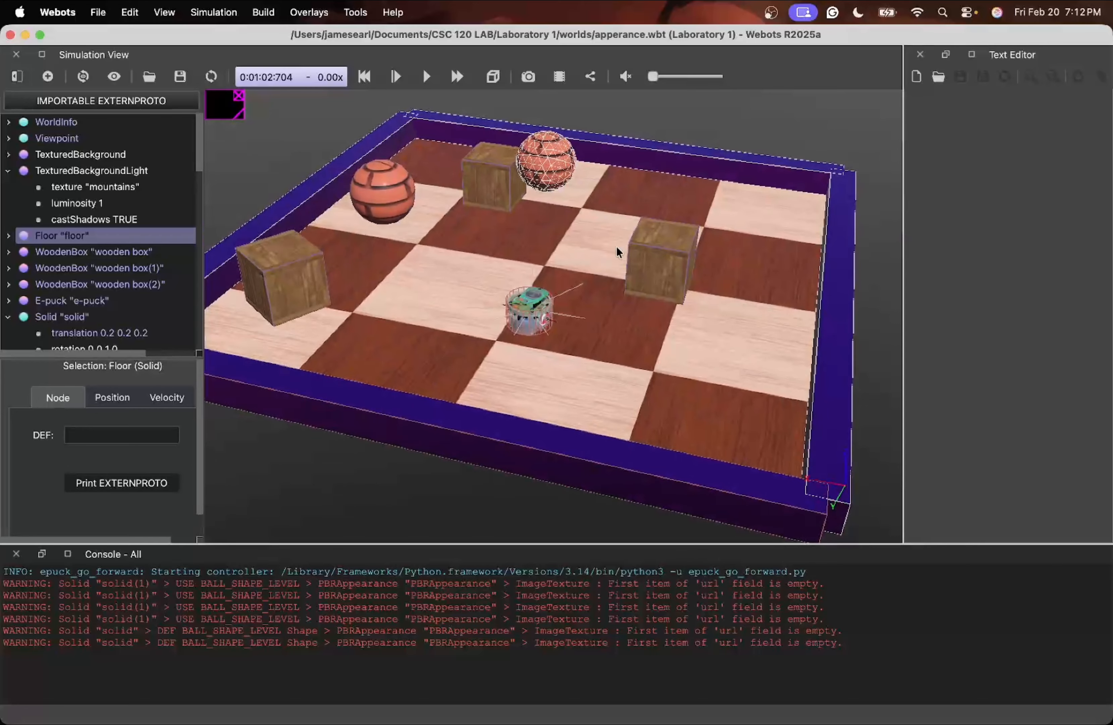
Examine the bounding outlines of the two brick balls, the wooden boxes and the e-puck from several angles
{"action": "left_click", "coordinate": [880, 241]}
{"action": "left_click_drag", "start_coordinate": [521, 178], "coordinate": [593, 216]}
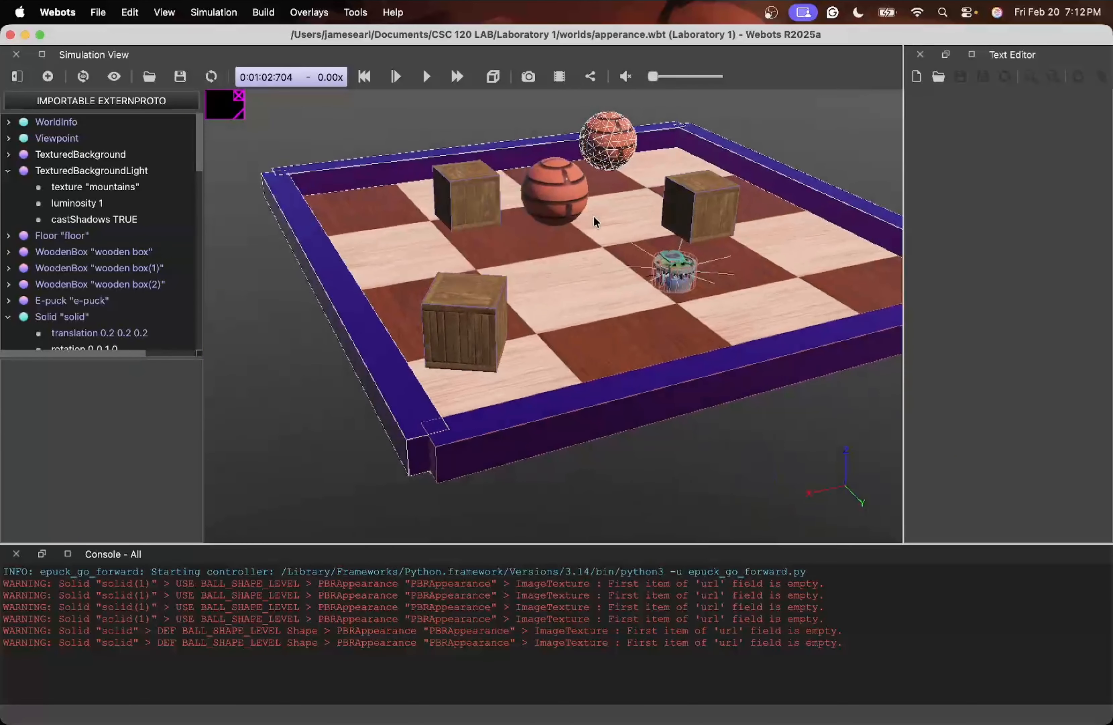
{"action": "left_click", "coordinate": [554, 199]}
{"action": "left_click_drag", "start_coordinate": [670, 196], "coordinate": [614, 206]}
{"action": "left_click", "coordinate": [607, 149]}
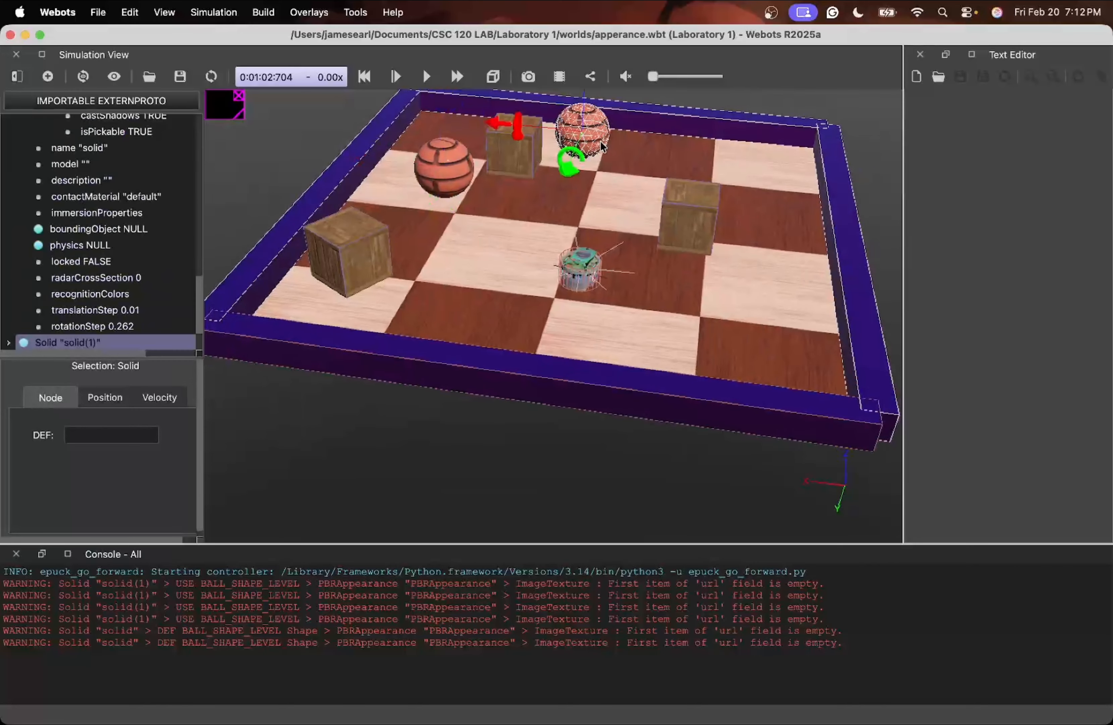
{"action": "left_click_drag", "start_coordinate": [859, 164], "coordinate": [727, 252]}
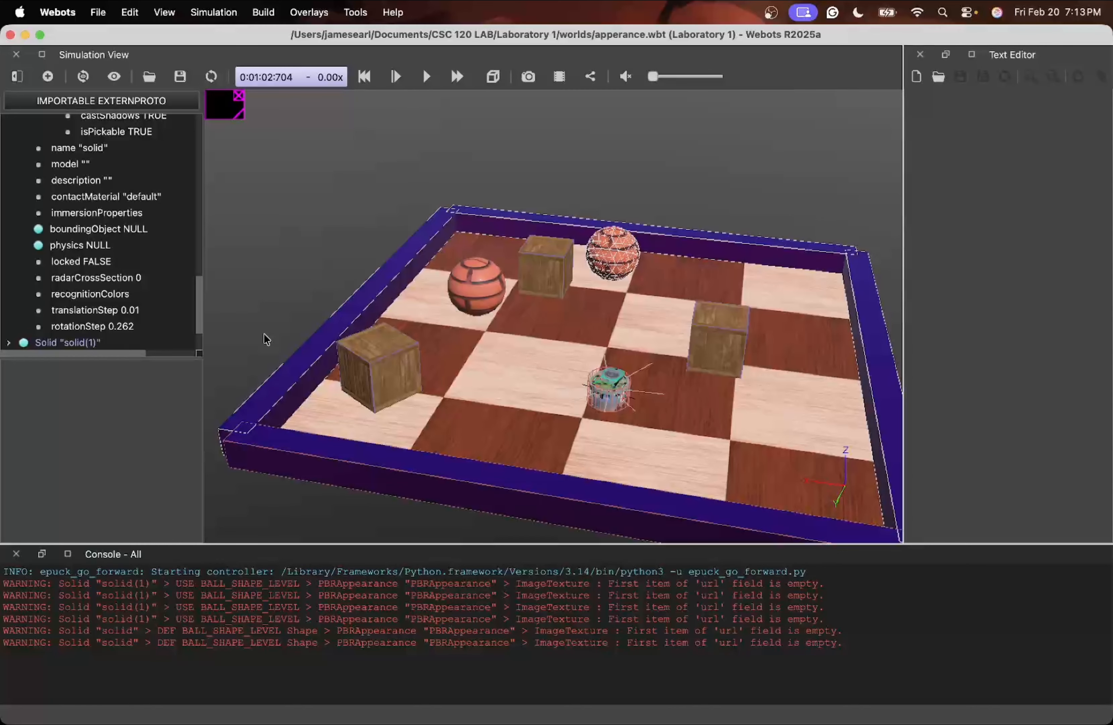
{"action": "left_click_drag", "start_coordinate": [561, 384], "coordinate": [700, 427]}
{"action": "scroll", "coordinate": [701, 426], "scroll_direction": "up", "scroll_amount": 5}
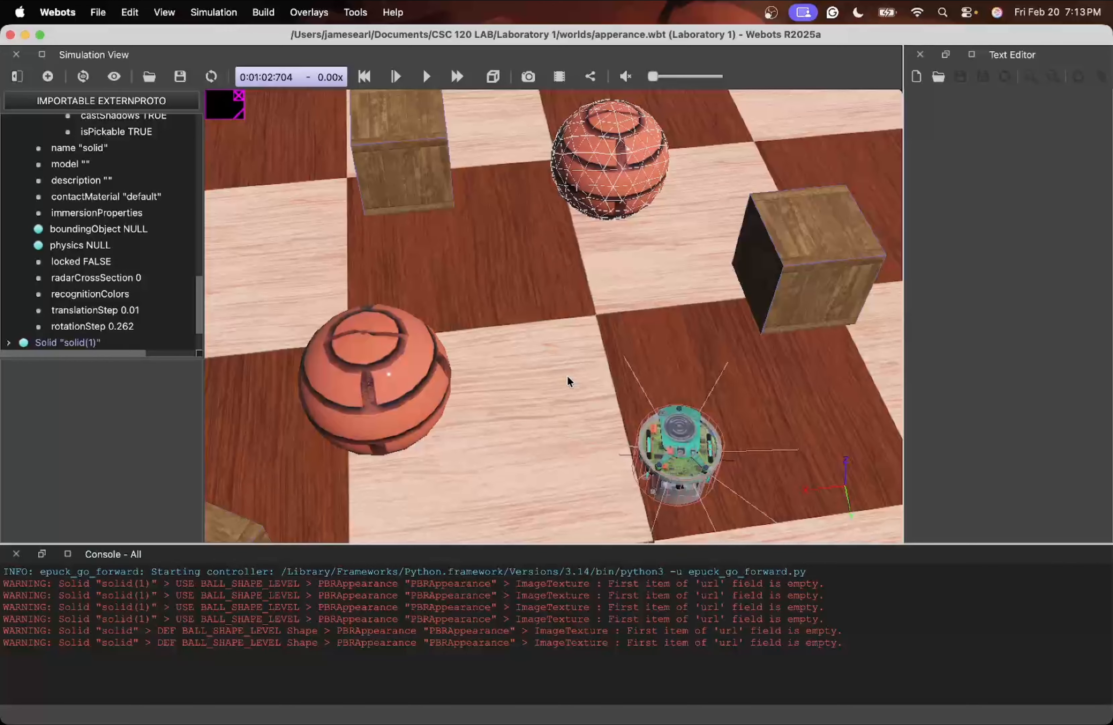
{"action": "scroll", "coordinate": [567, 376], "scroll_direction": "down", "scroll_amount": 3}
{"action": "scroll", "coordinate": [567, 376], "scroll_direction": "up", "scroll_amount": 3}
{"action": "left_click_drag", "start_coordinate": [673, 369], "coordinate": [628, 370]}
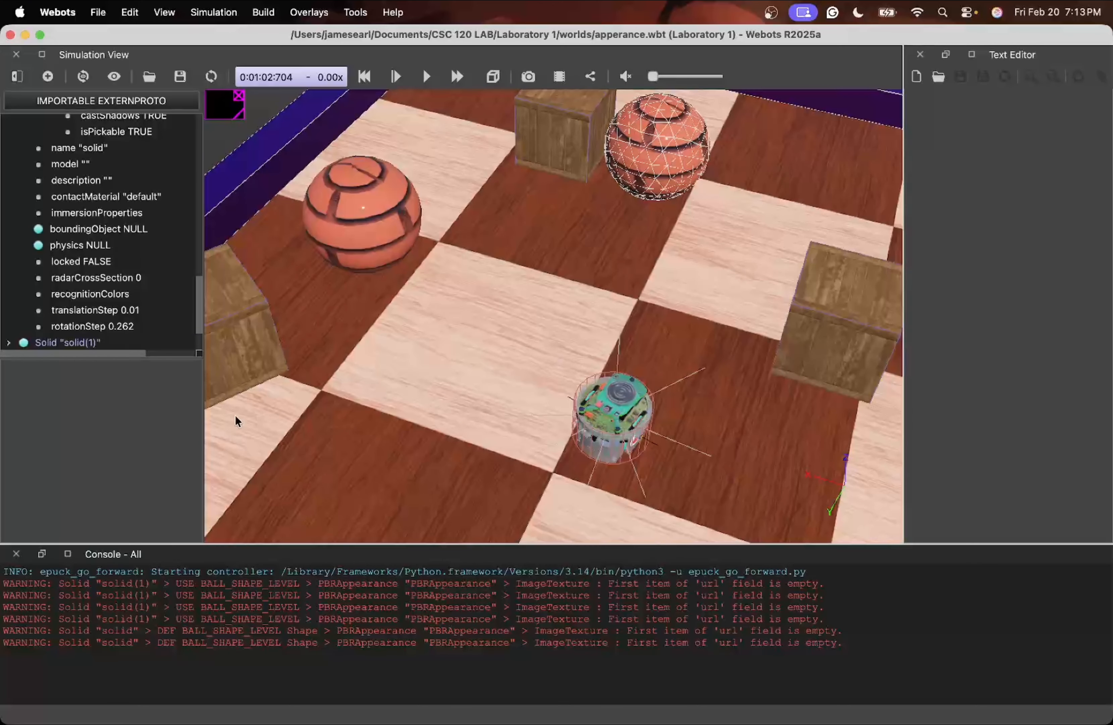